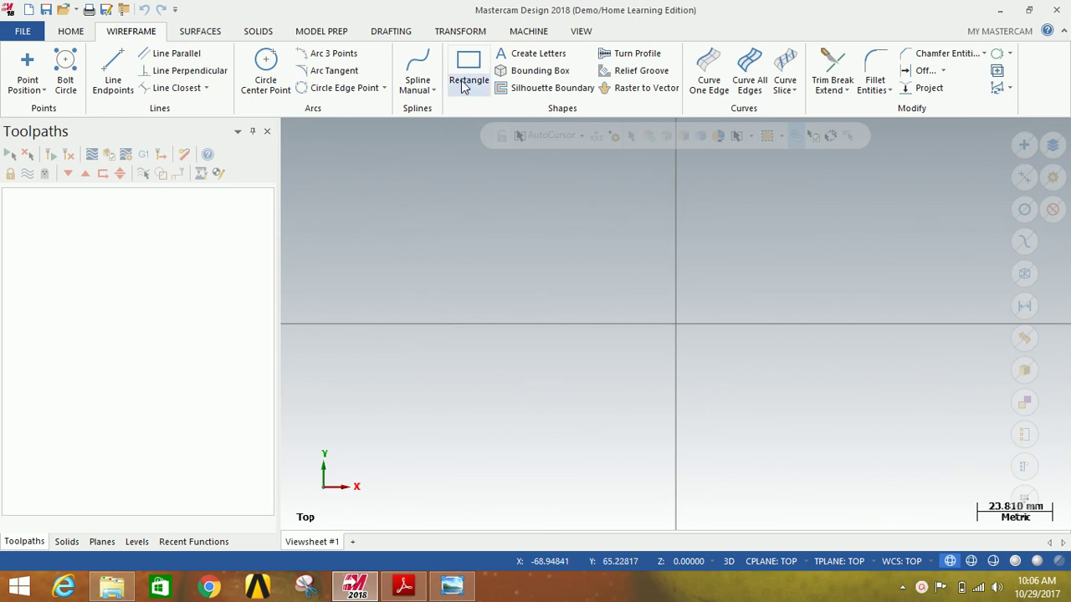
# - Create a 75 by 75 mm rectangle anchored to its center at the origin
pyautogui.click(467, 72)
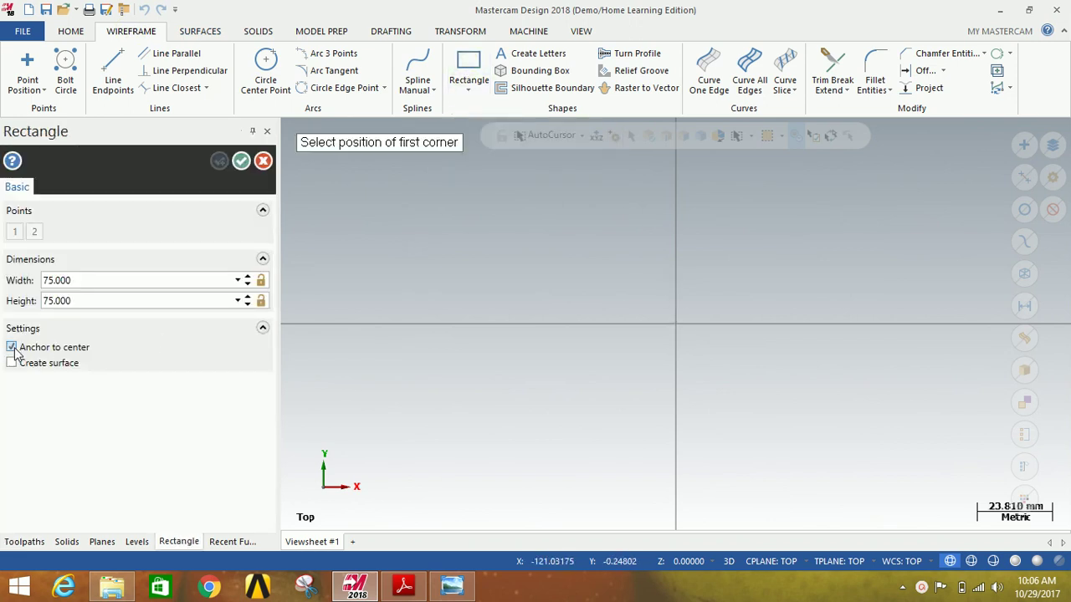
pyautogui.click(674, 320)
pyautogui.click(752, 383)
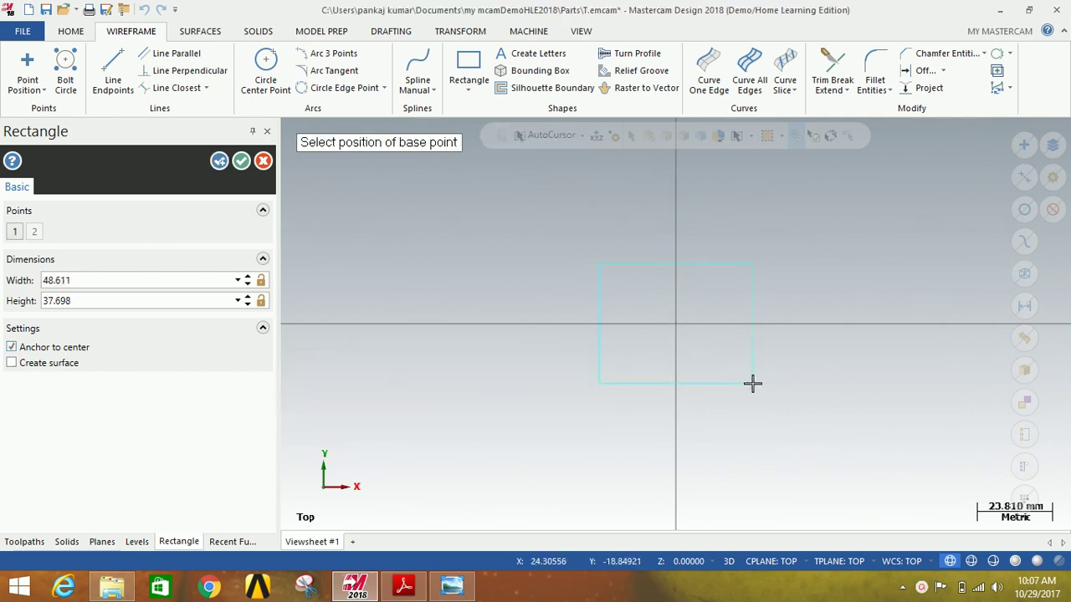
pyautogui.click(199, 285)
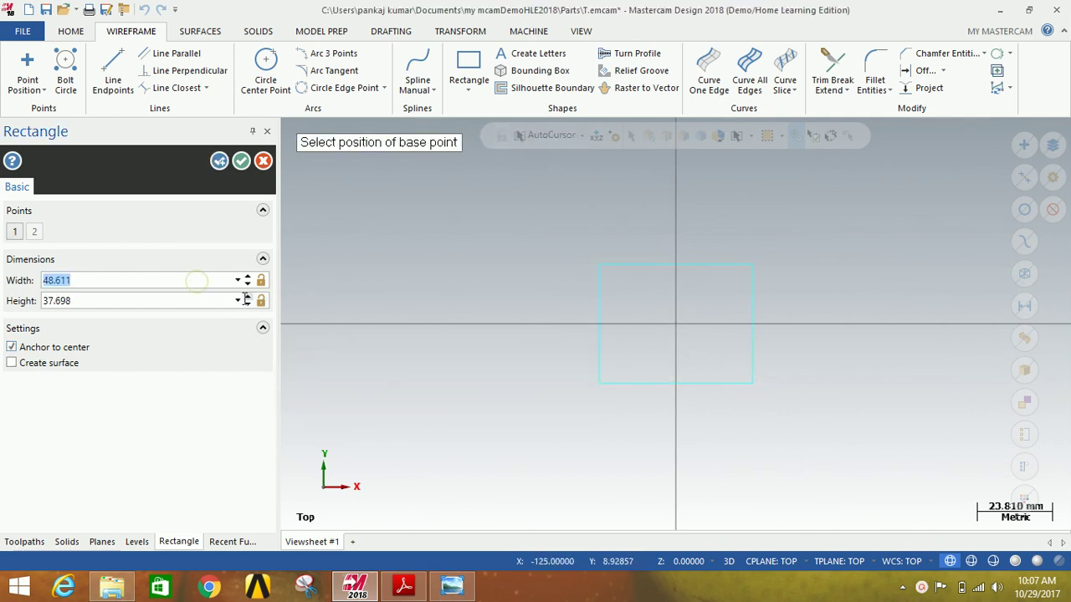
pyautogui.write('75')
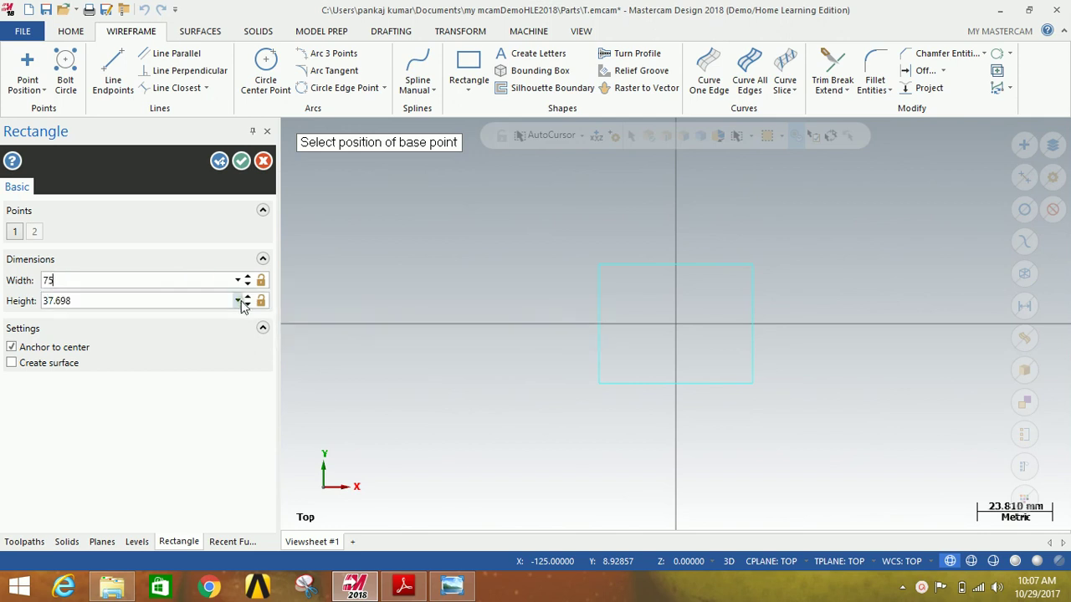
pyautogui.click(121, 305)
pyautogui.write('75')
pyautogui.click(130, 317)
pyautogui.click(240, 162)
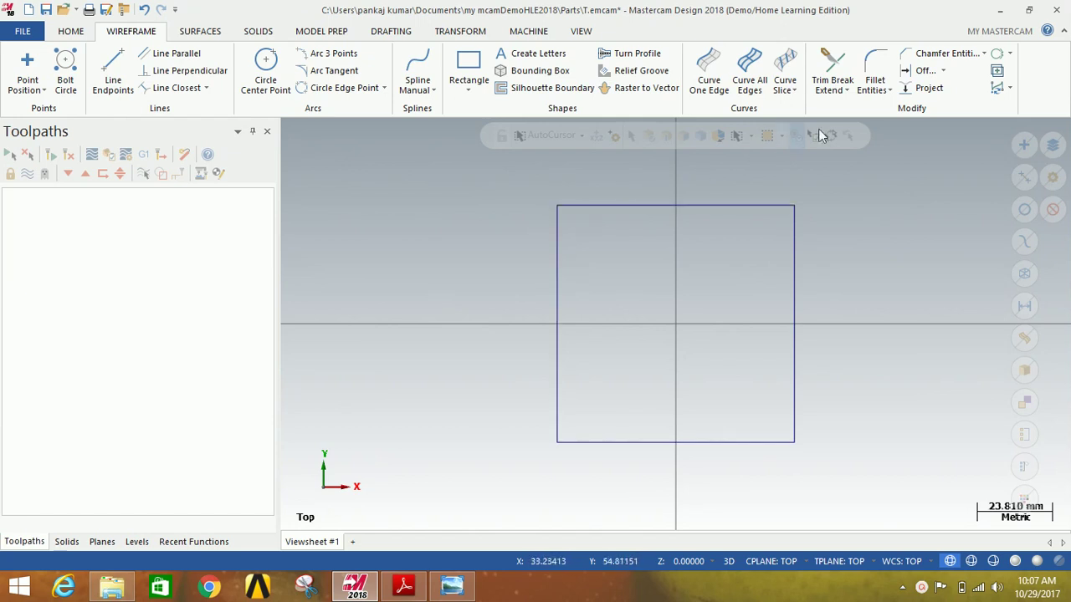
# - Fillet all four corners of the square with a 10 mm radius, trimming the entities
pyautogui.click(875, 69)
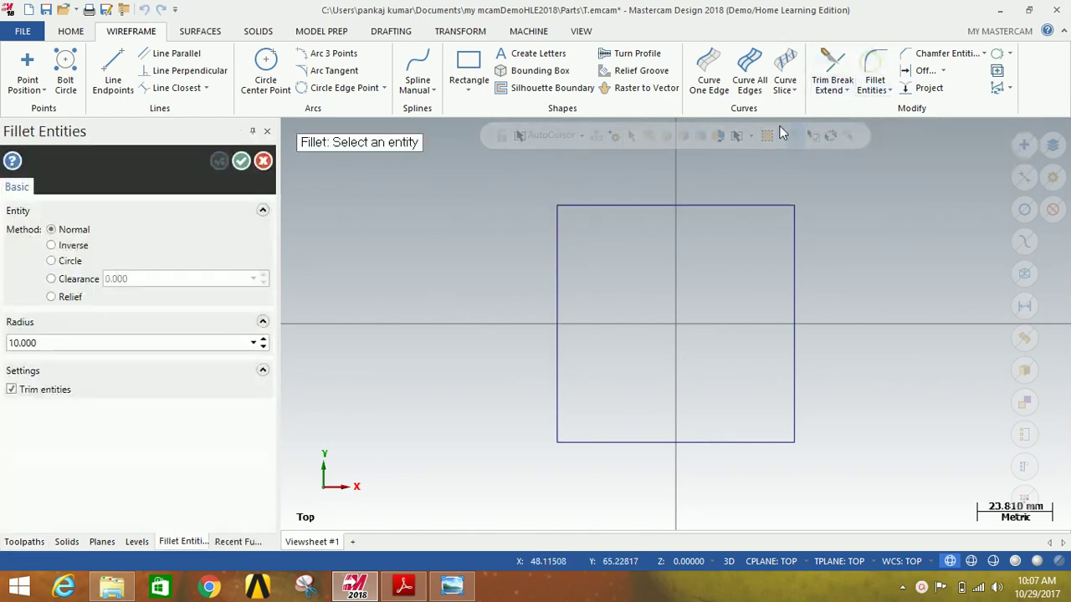
pyautogui.click(558, 243)
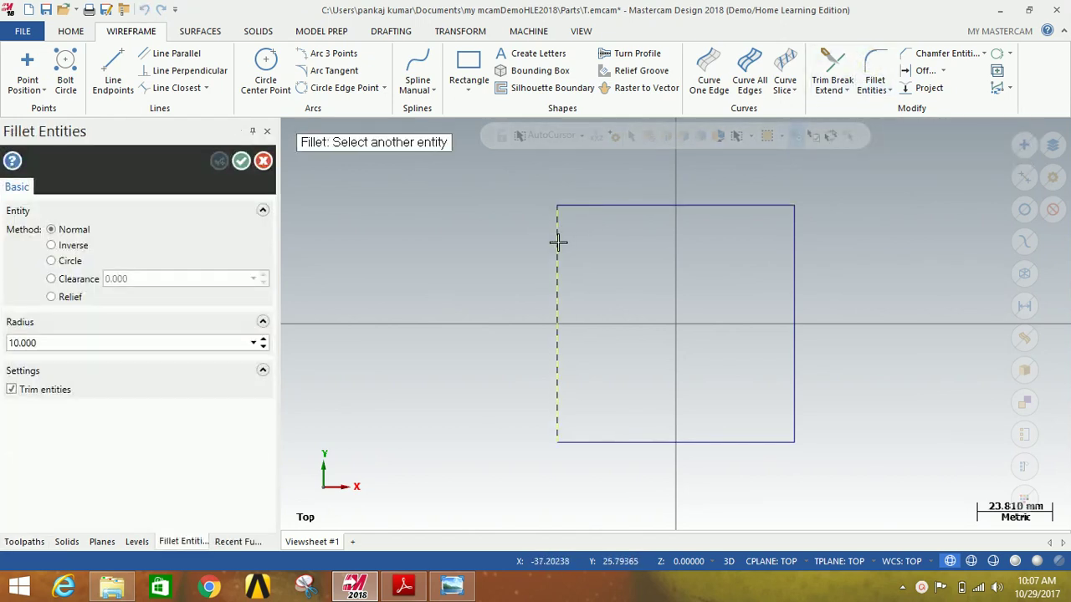
pyautogui.click(591, 205)
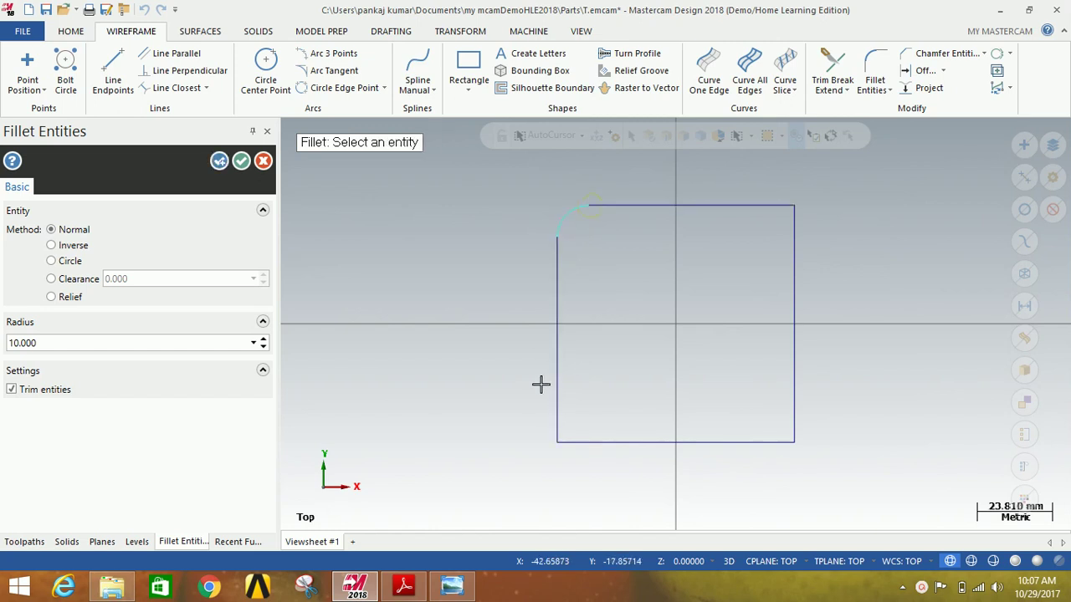
pyautogui.click(557, 405)
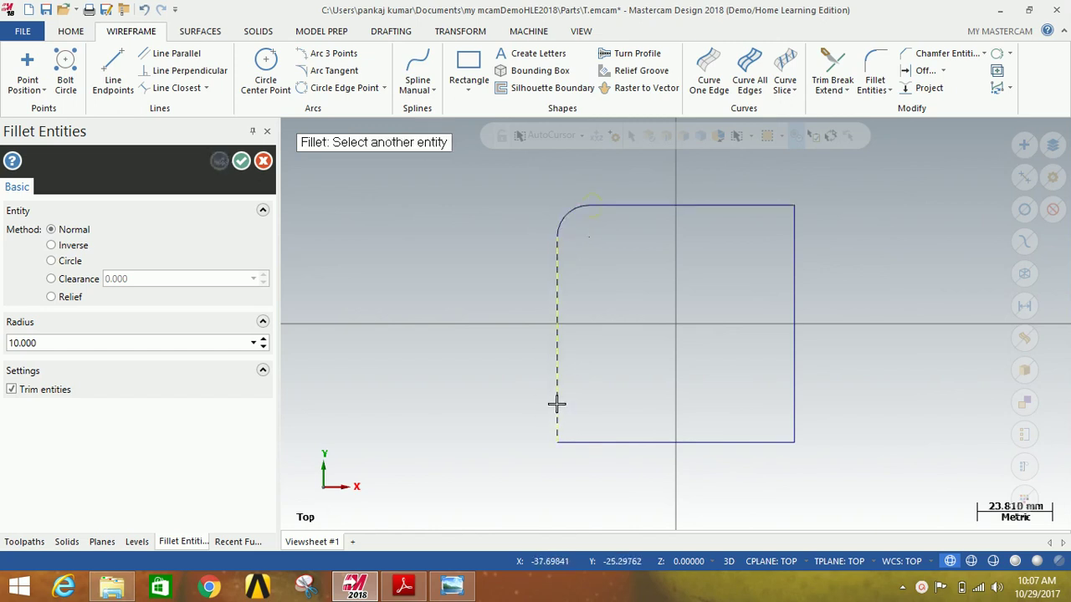
pyautogui.click(577, 442)
pyautogui.click(769, 442)
pyautogui.click(793, 418)
pyautogui.click(786, 229)
pyautogui.click(762, 205)
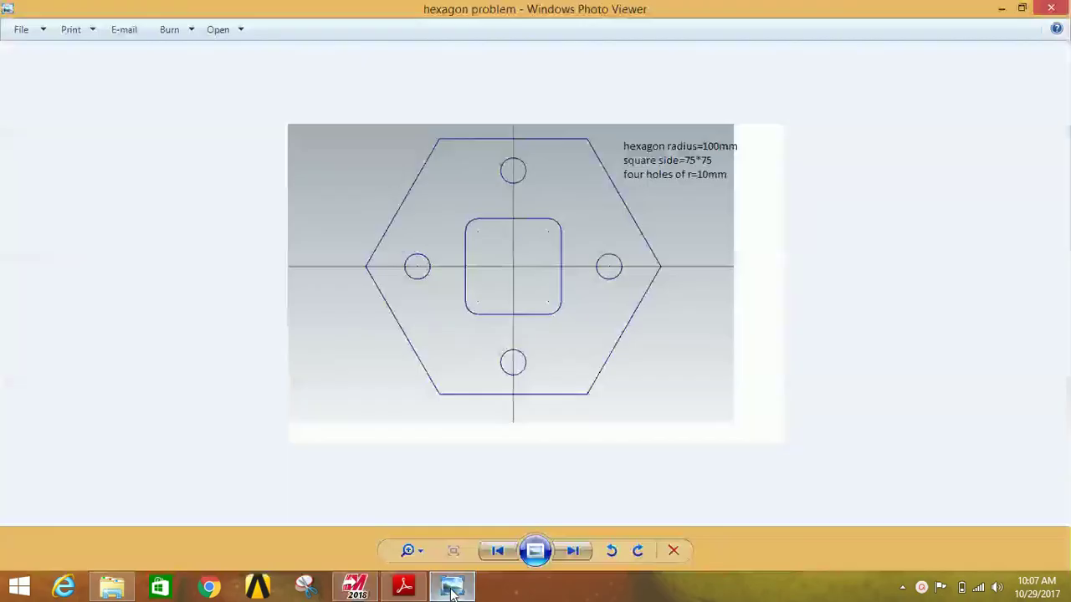
# - Check the hexagon reference image and create a six-sided polygon centered at the origin with a 100 mm flat radius
pyautogui.click(452, 586)
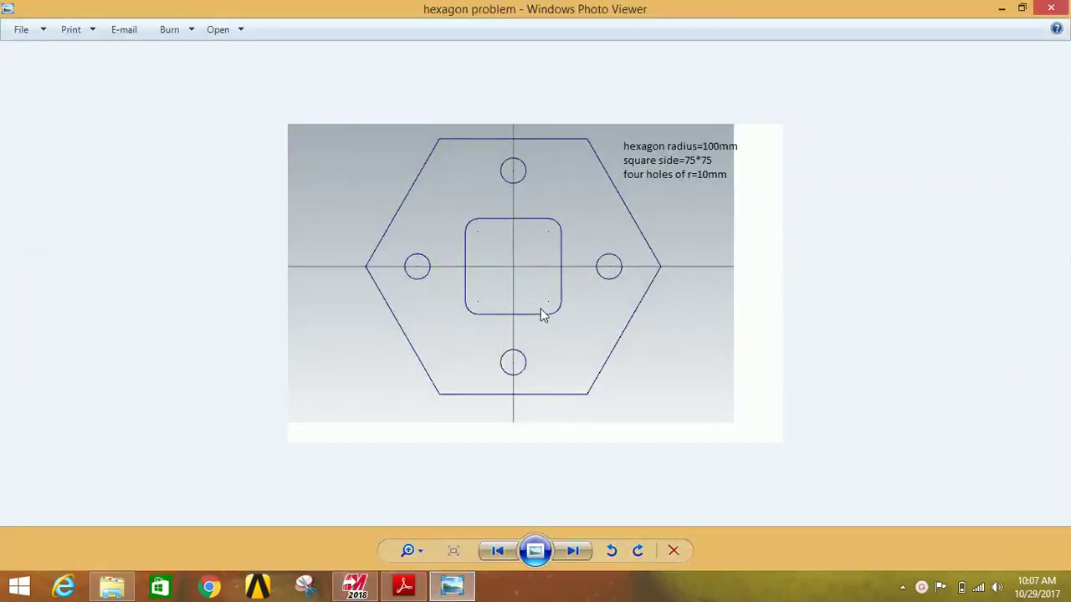
pyautogui.click(356, 585)
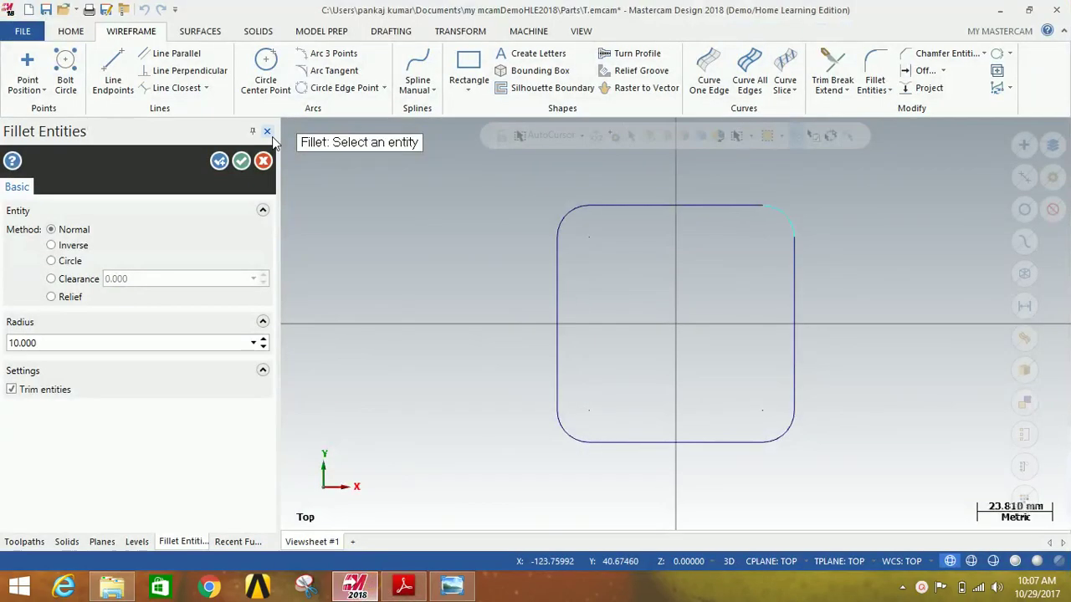
pyautogui.click(469, 89)
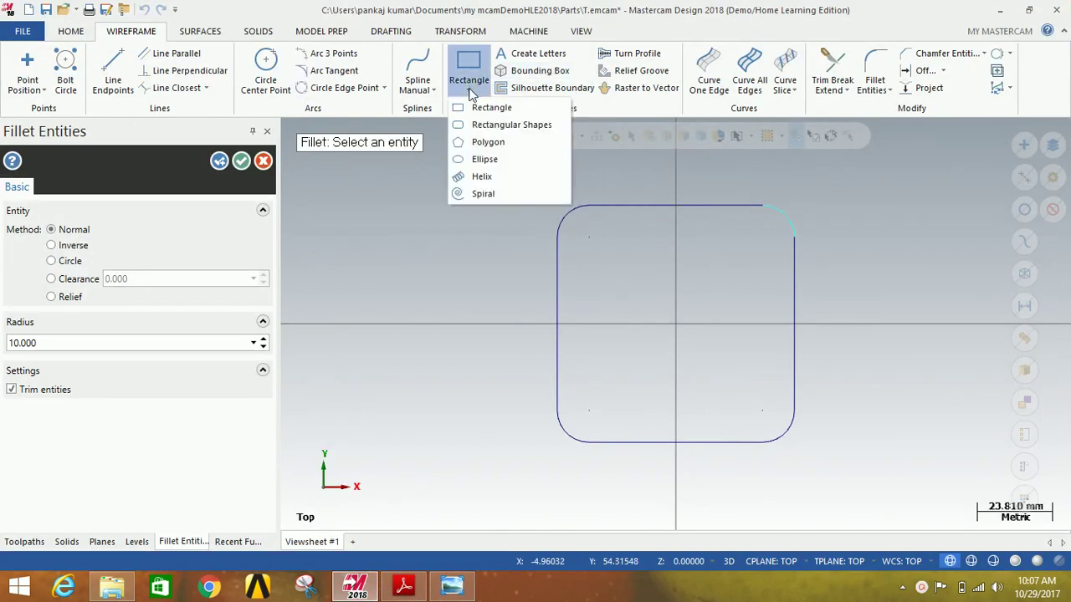
pyautogui.click(479, 141)
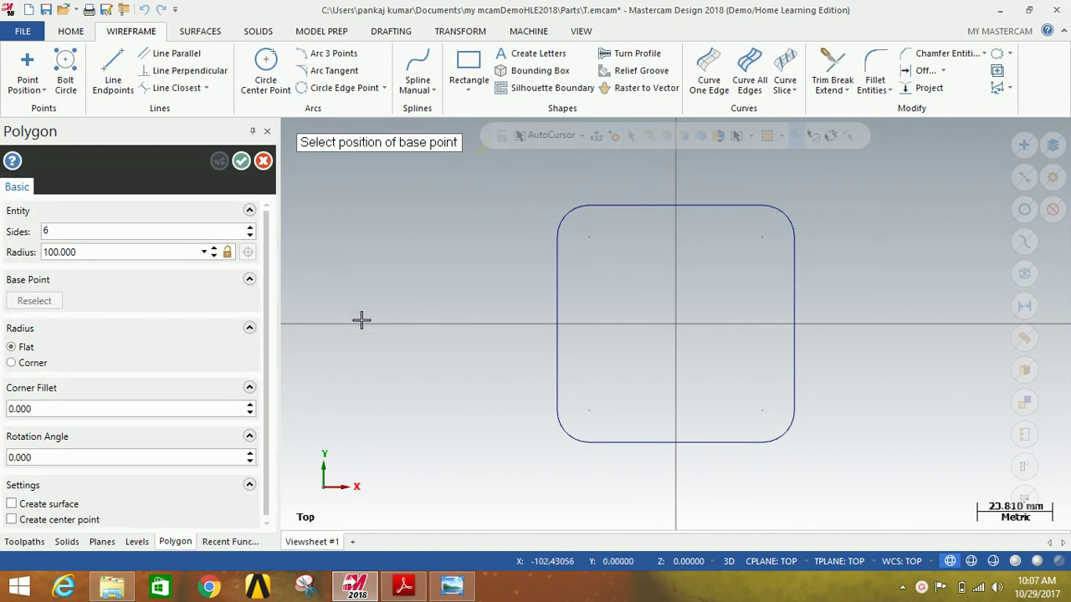
pyautogui.click(676, 324)
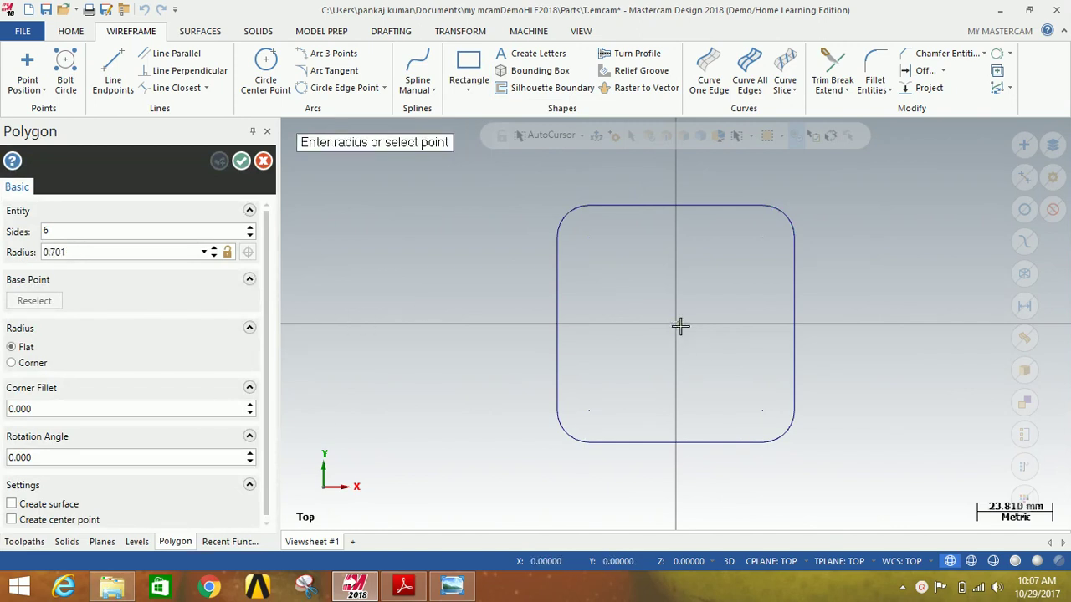
pyautogui.click(725, 366)
pyautogui.click(139, 252)
pyautogui.write('100')
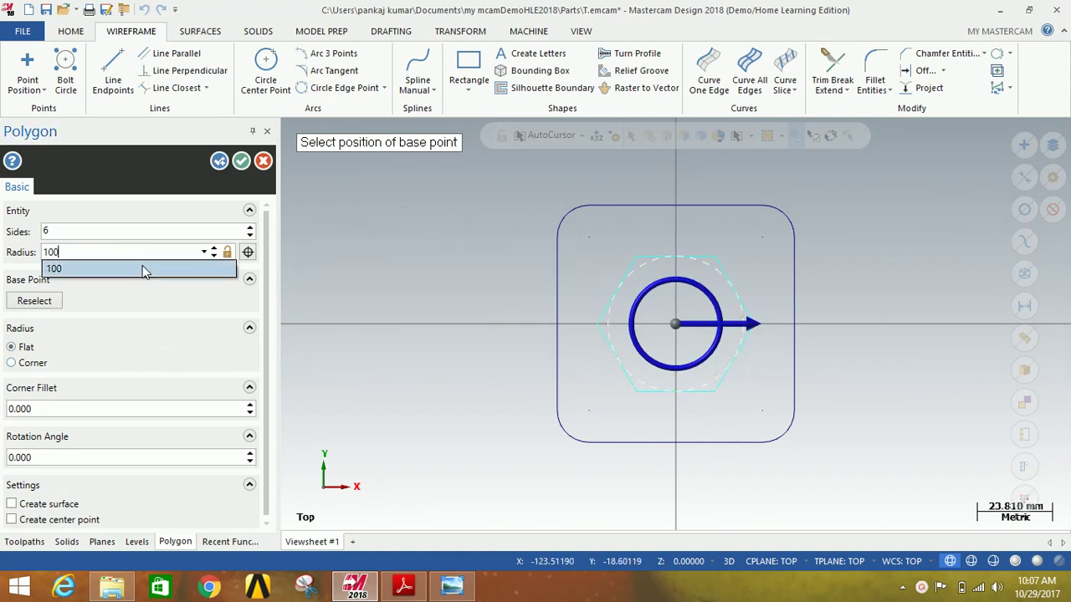
pyautogui.click(142, 269)
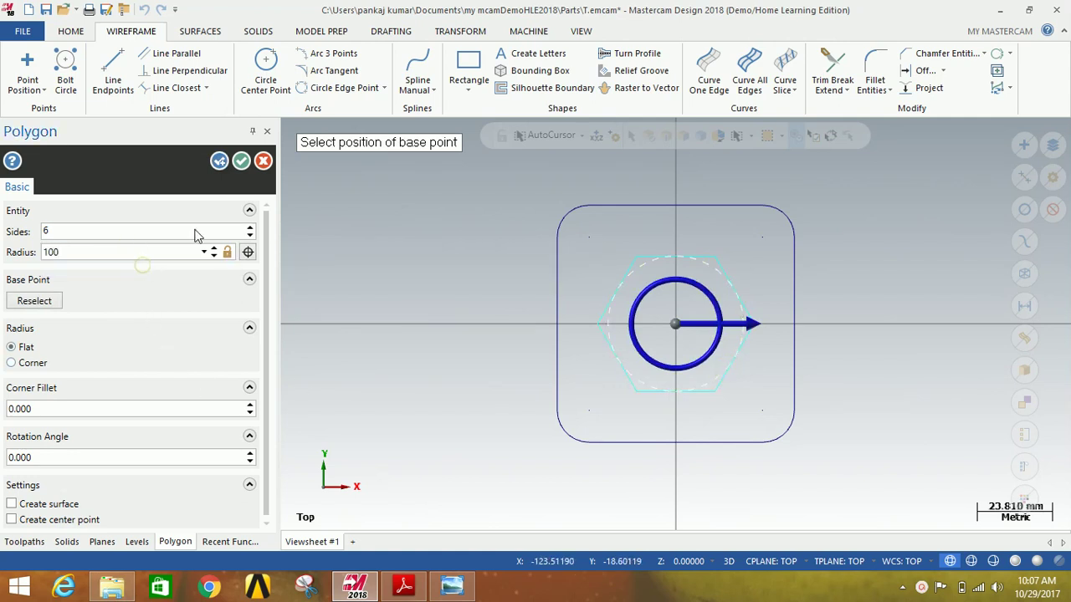
pyautogui.click(241, 161)
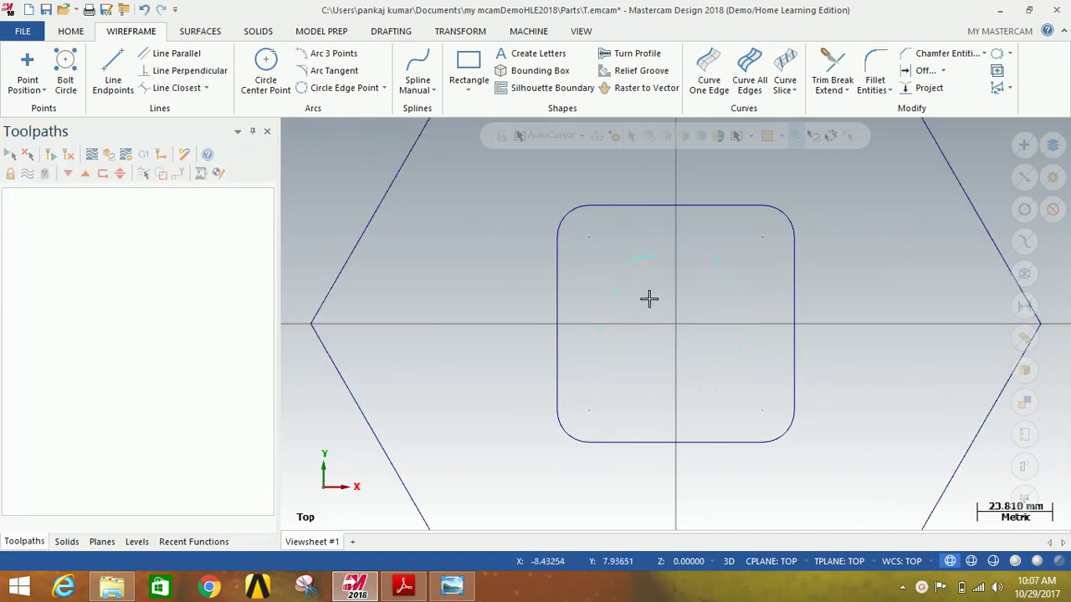
# - Check the hole layout in the reference image and place a point at 0,75 above the square
pyautogui.scroll(-1, 666, 304)
pyautogui.scroll(-2, 666, 303)
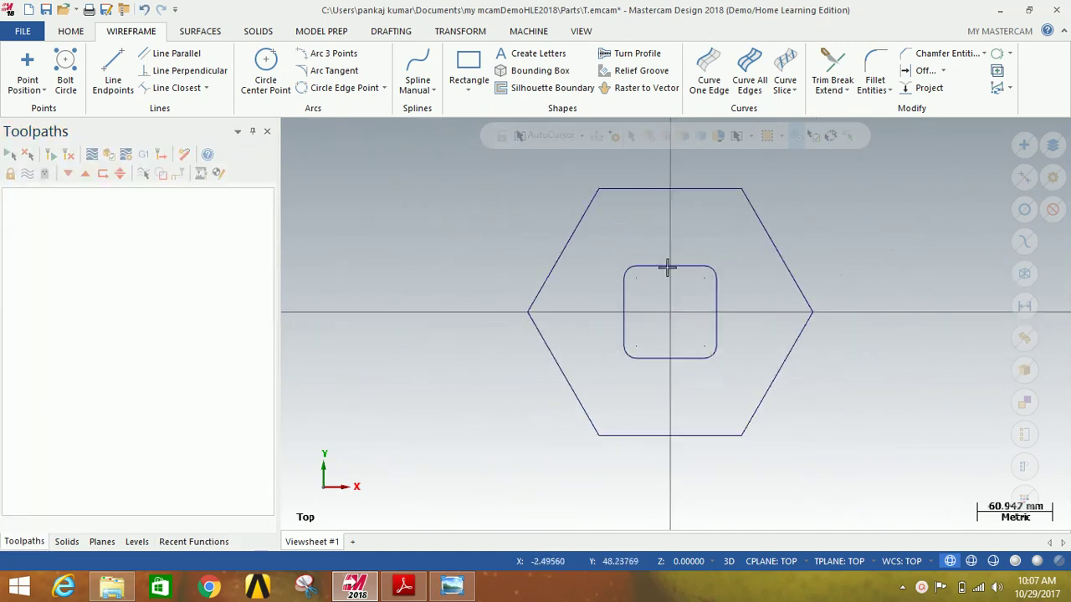
pyautogui.scroll(-1, 684, 285)
pyautogui.click(586, 246)
pyautogui.click(452, 586)
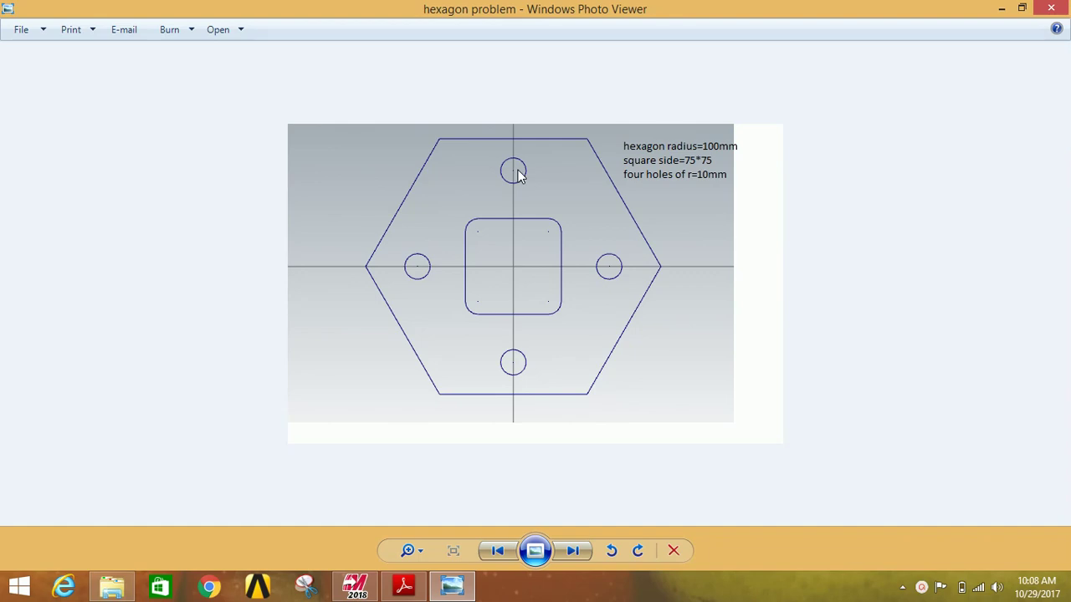
pyautogui.click(355, 586)
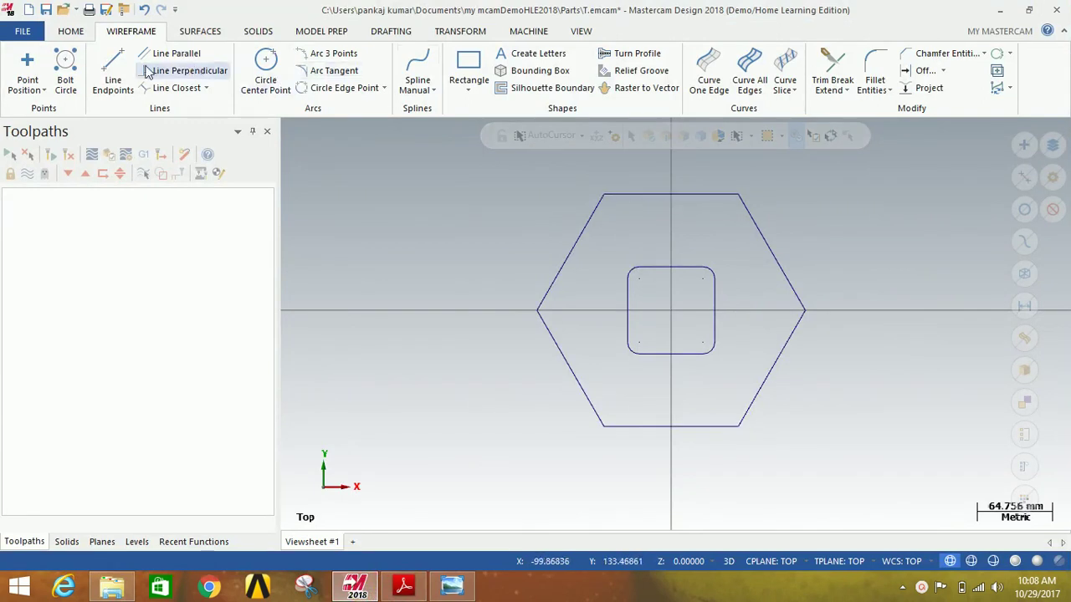
pyautogui.click(109, 73)
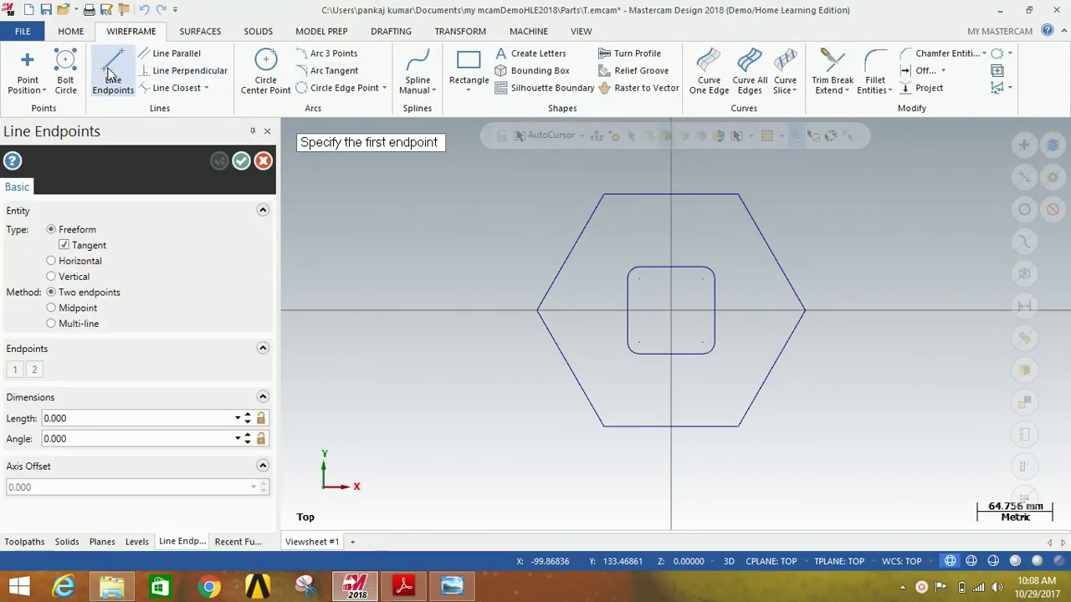
pyautogui.click(17, 74)
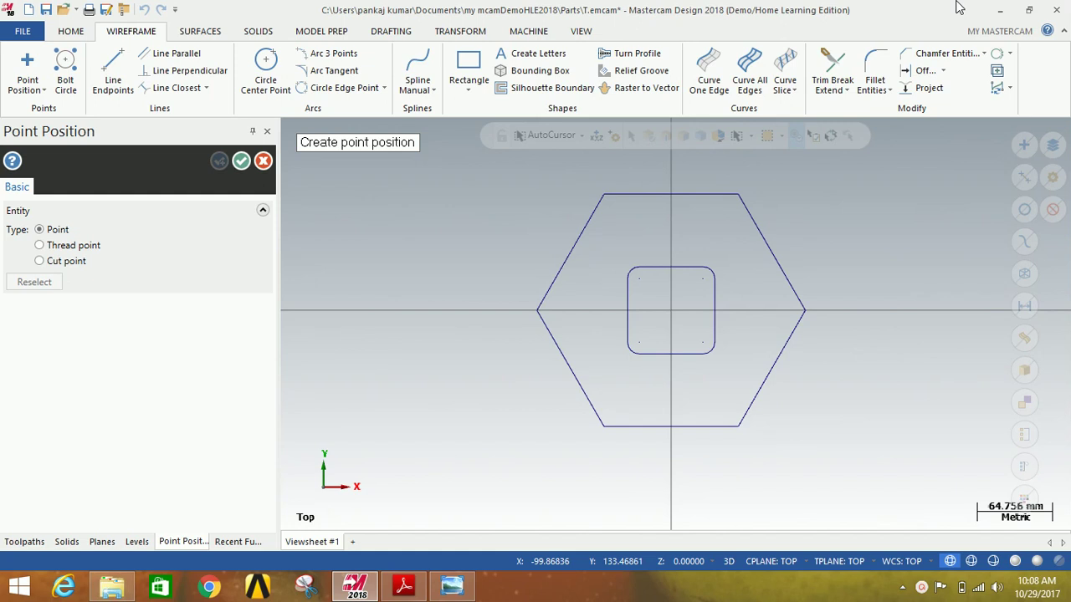
pyautogui.write('0,75')
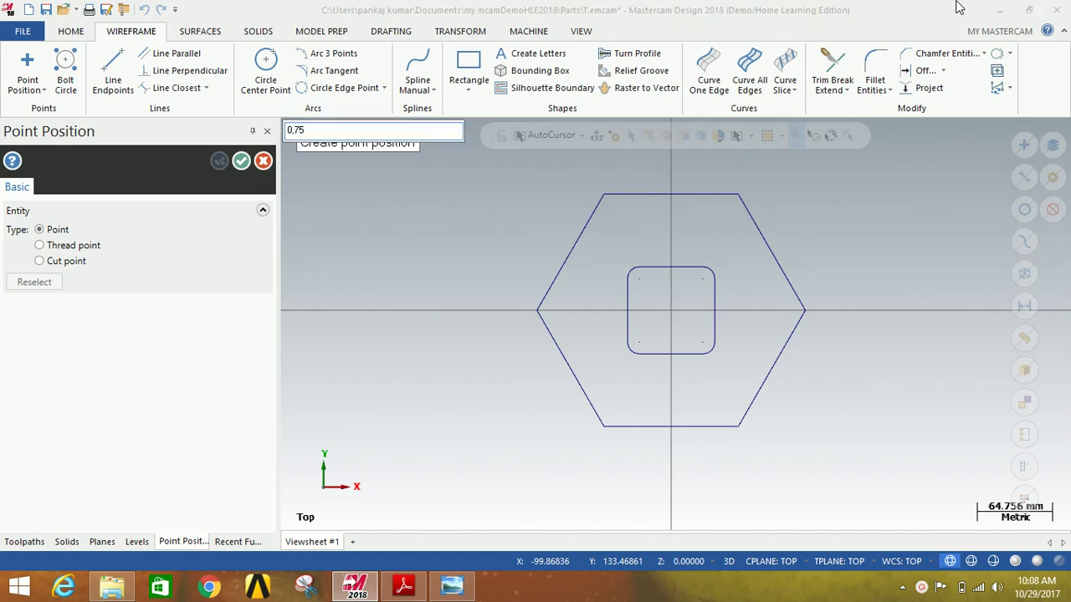
pyautogui.press('Return')
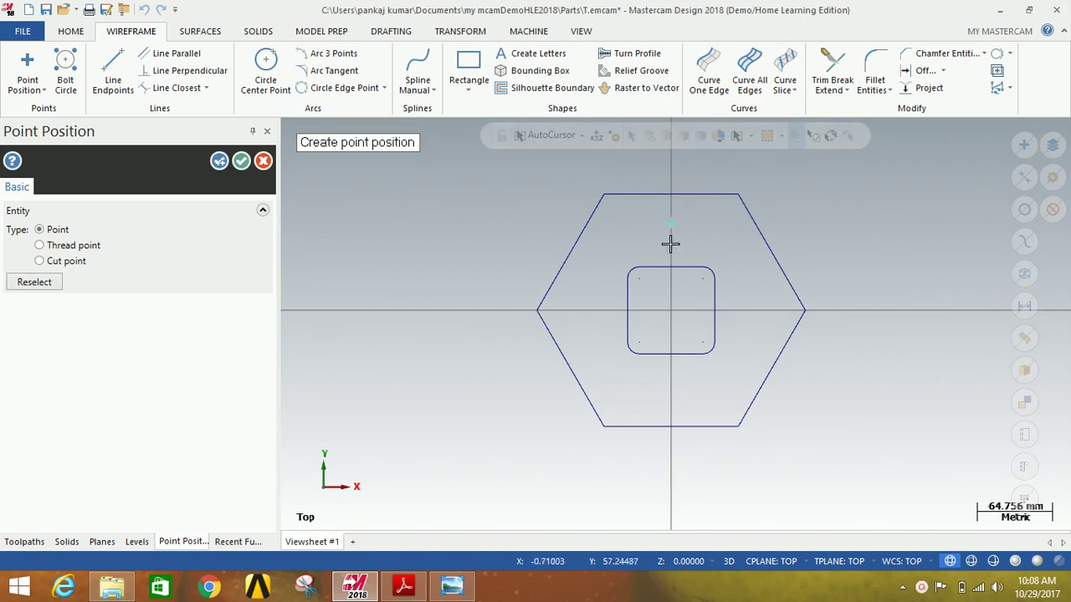
# - Create a circle of 10 mm radius centered on the point above the square
pyautogui.click(268, 69)
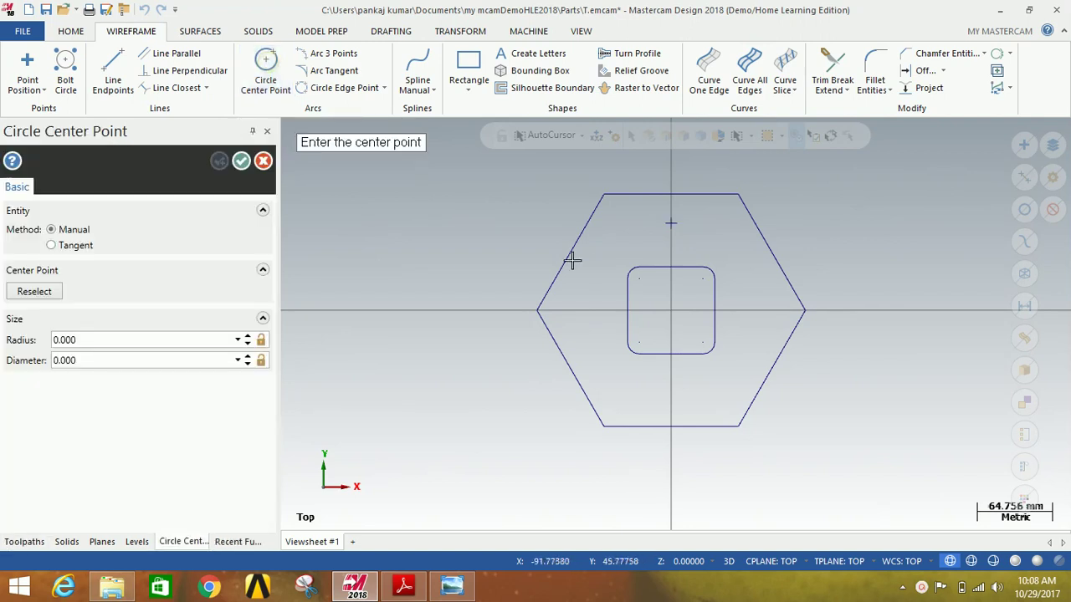
pyautogui.click(671, 223)
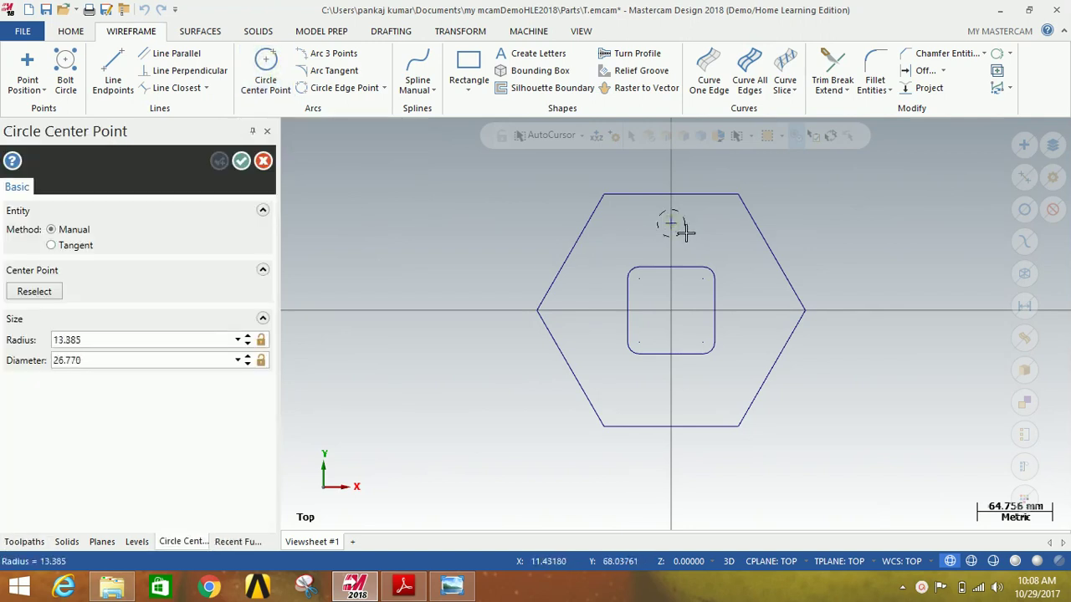
pyautogui.click(147, 341)
pyautogui.write('10')
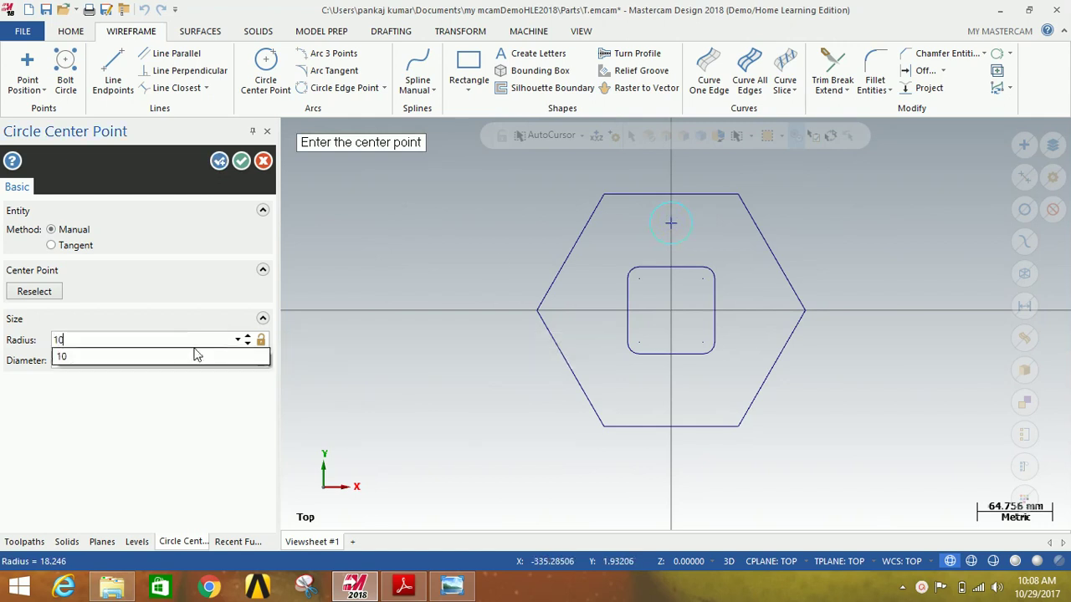
pyautogui.press('Return')
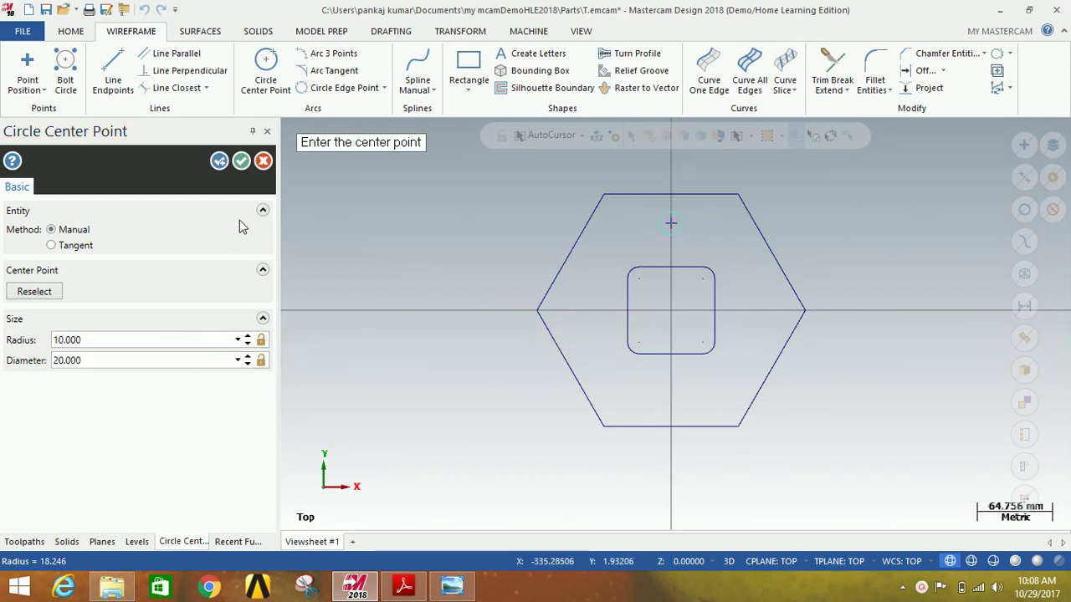
pyautogui.click(240, 164)
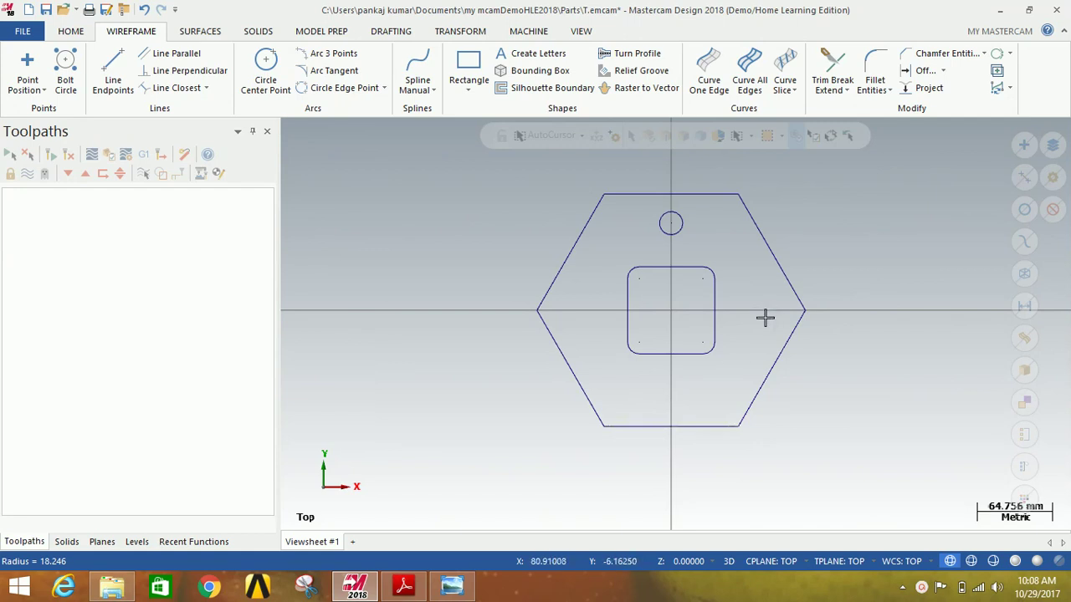
# - Rotate-copy the 10 mm radius circle about the origin with 3 instances at 90 degrees between them, and clear the result colors
pyautogui.click(459, 32)
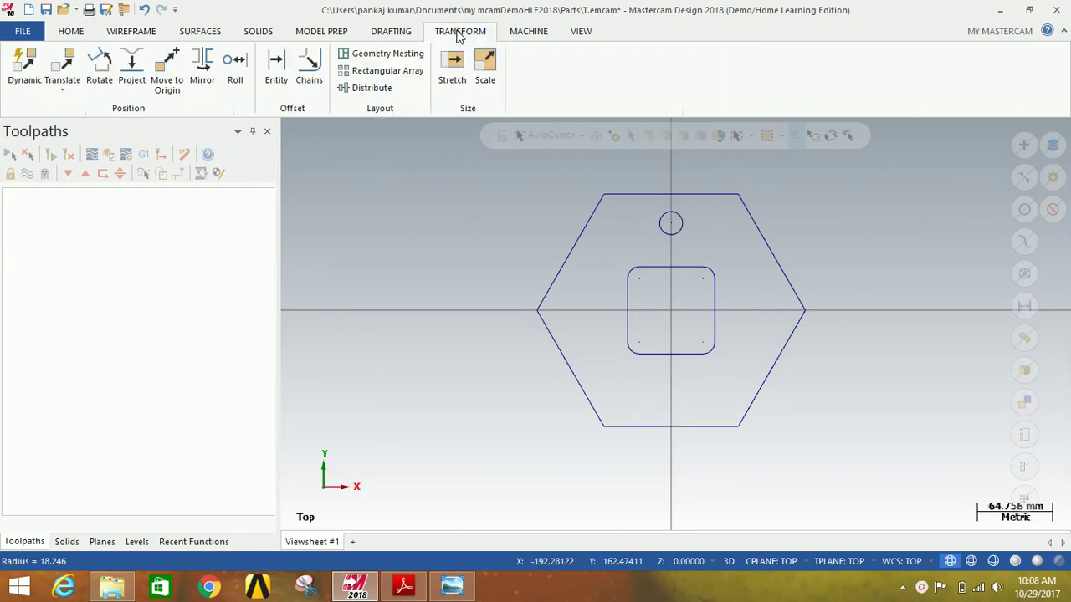
pyautogui.click(100, 66)
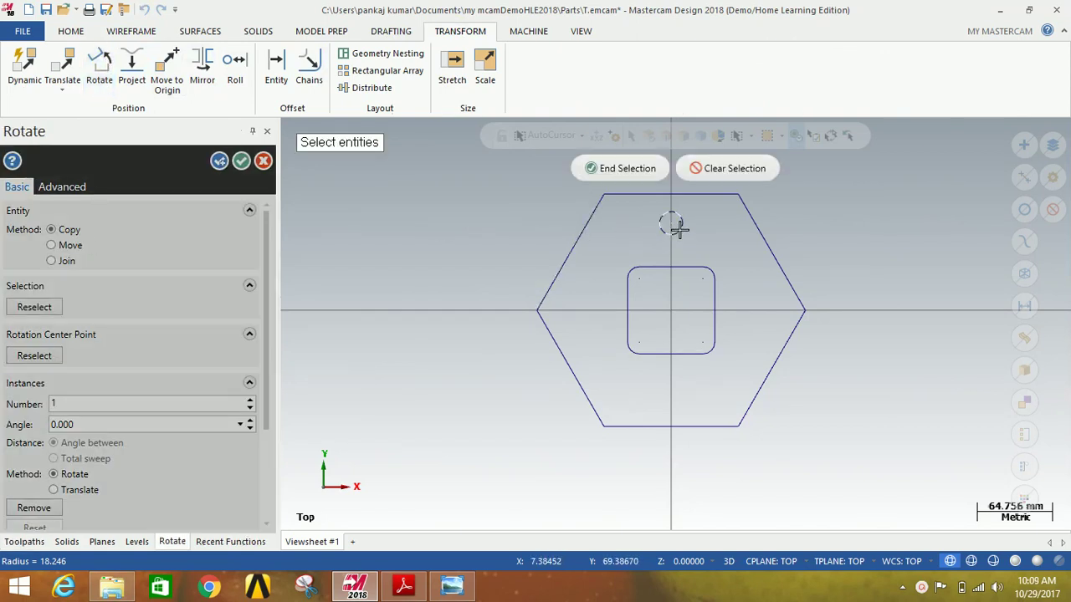
pyautogui.click(626, 169)
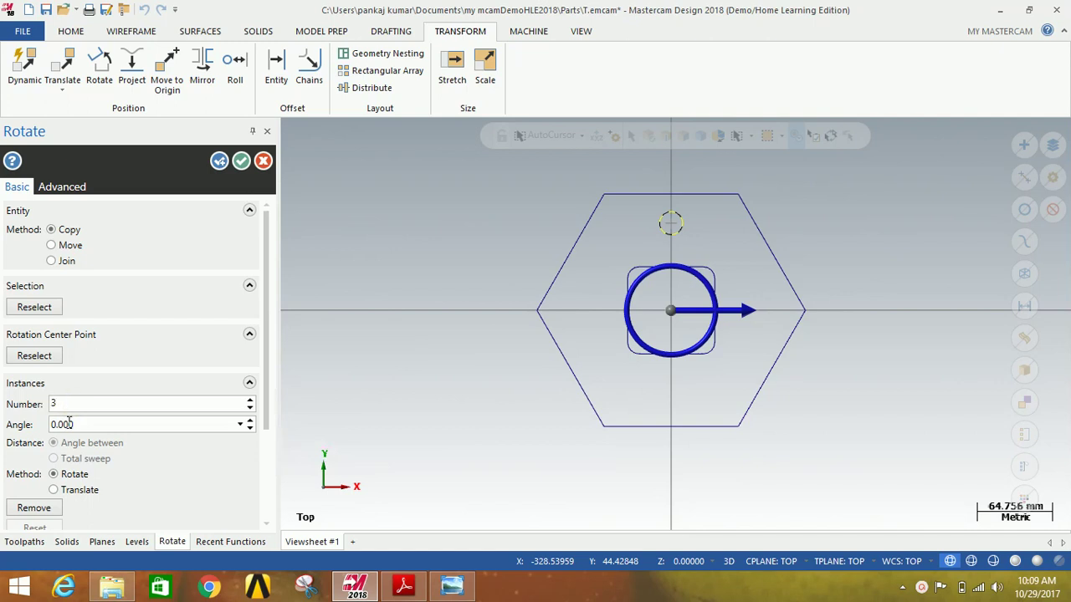
pyautogui.click(79, 425)
pyautogui.write('90')
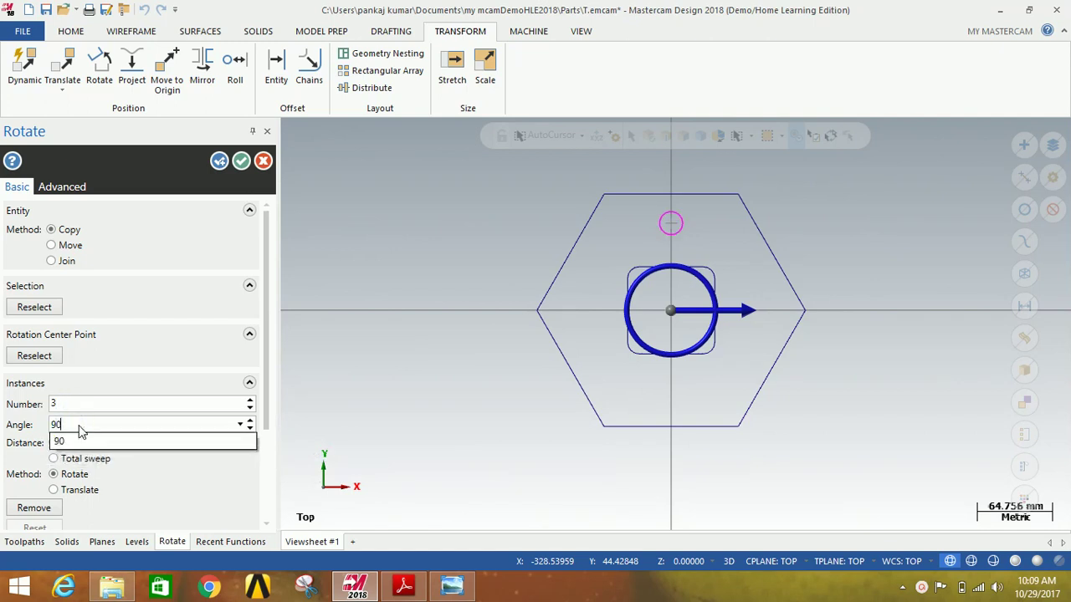
pyautogui.click(81, 441)
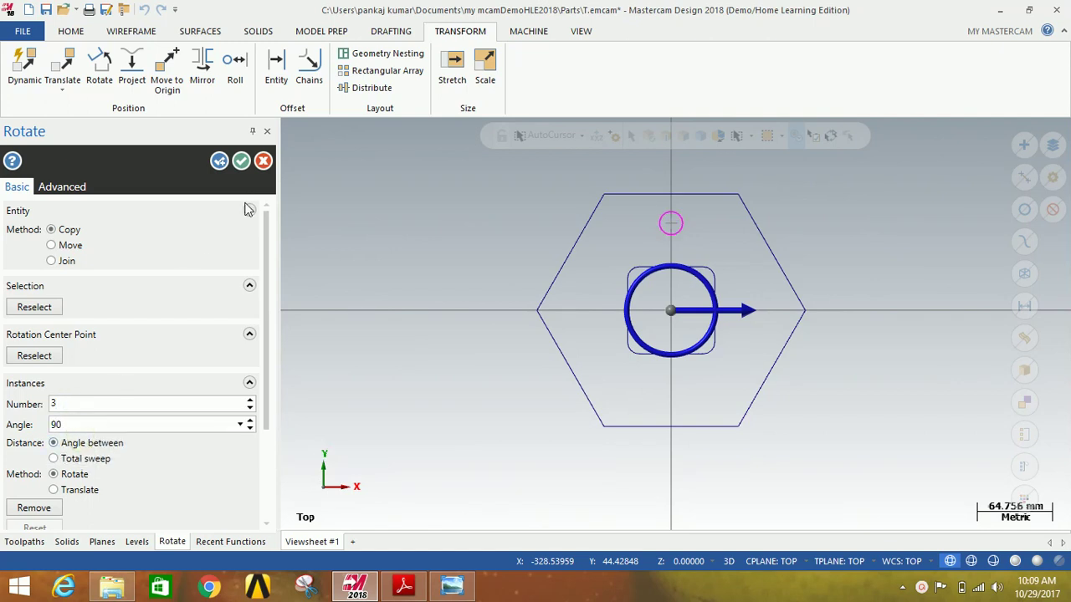
pyautogui.click(241, 160)
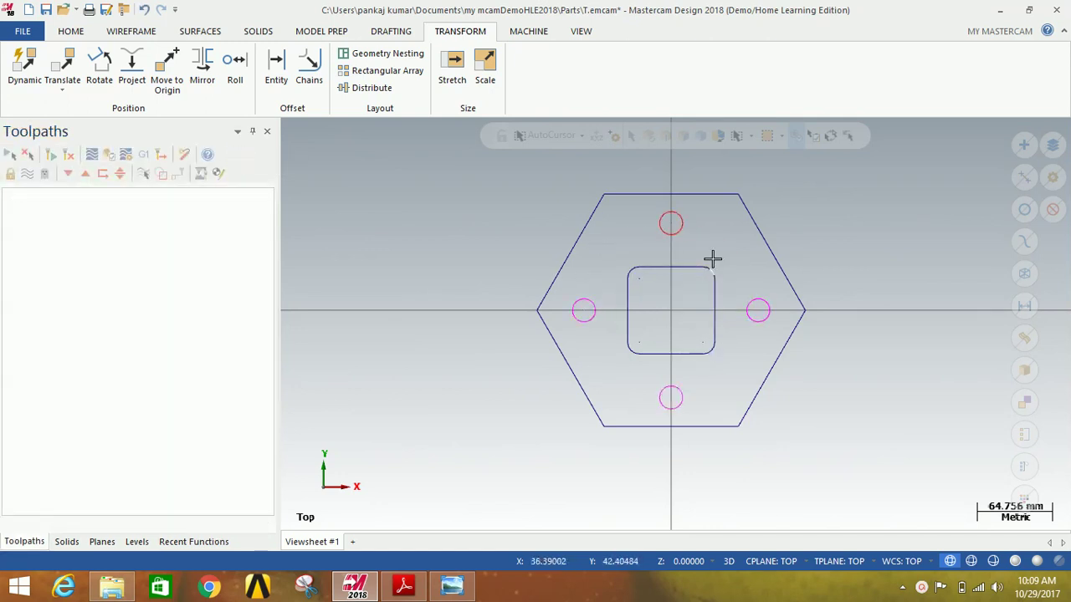
pyautogui.rightClick(678, 222)
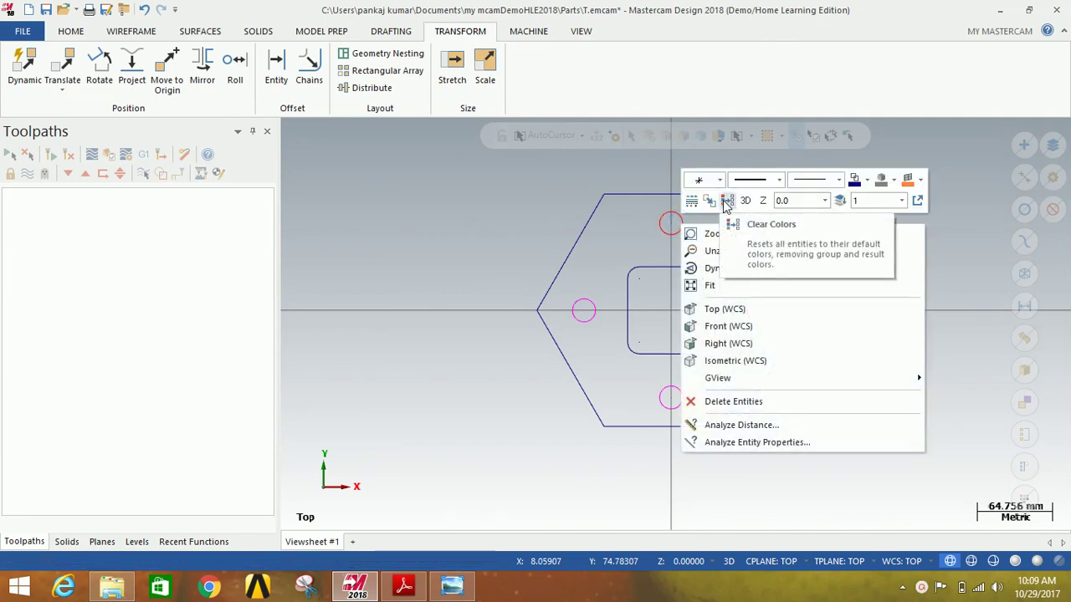
pyautogui.click(727, 204)
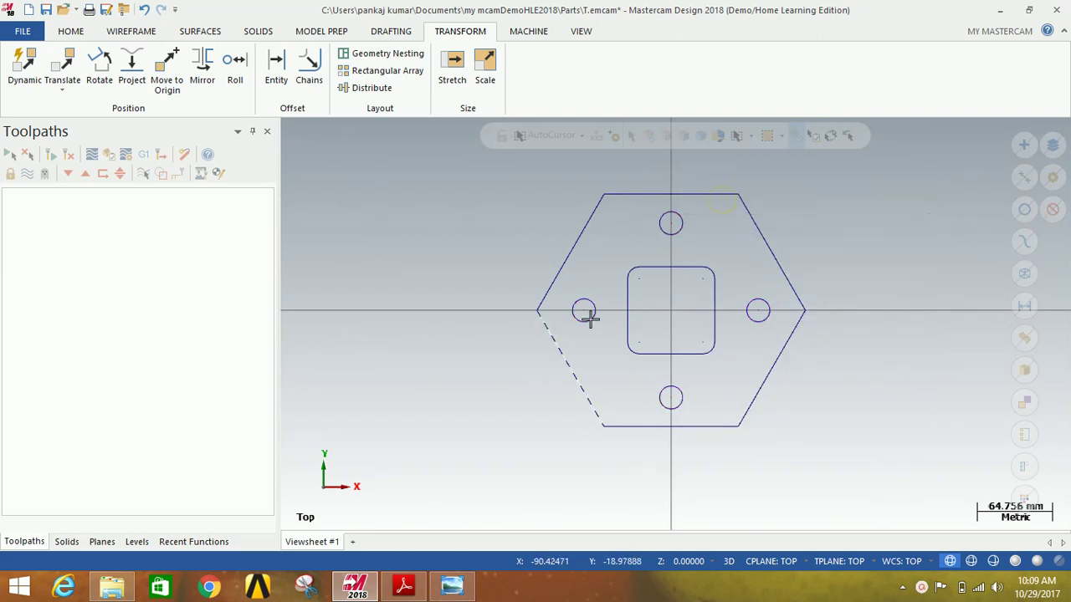
# - In the isometric view, extrude the outer hexagon chain as a new solid body with a distance of 50 mm
pyautogui.click(72, 31)
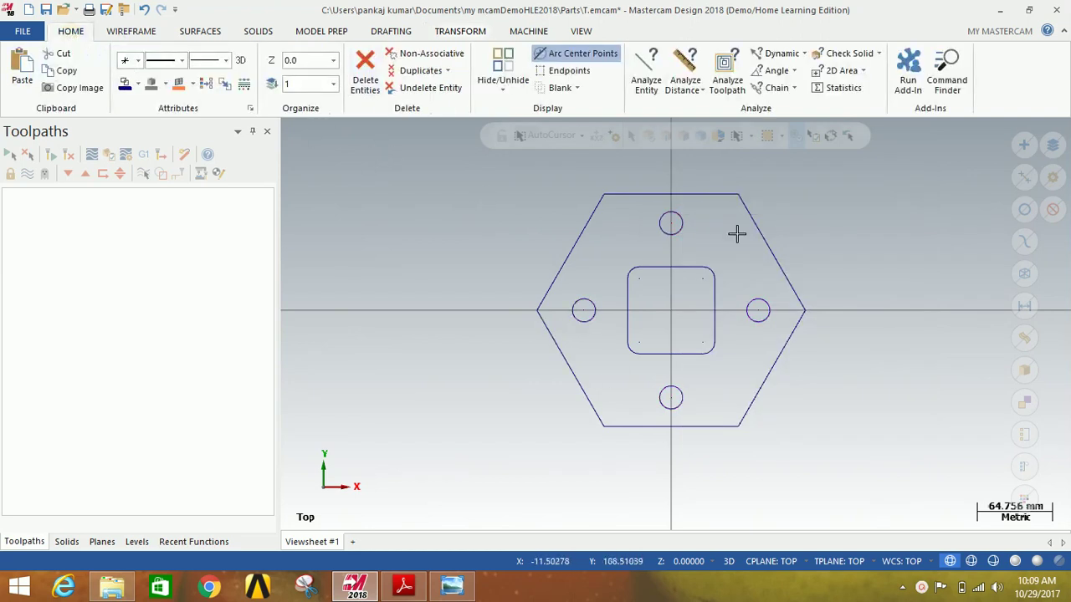
pyautogui.rightClick(842, 220)
pyautogui.click(871, 357)
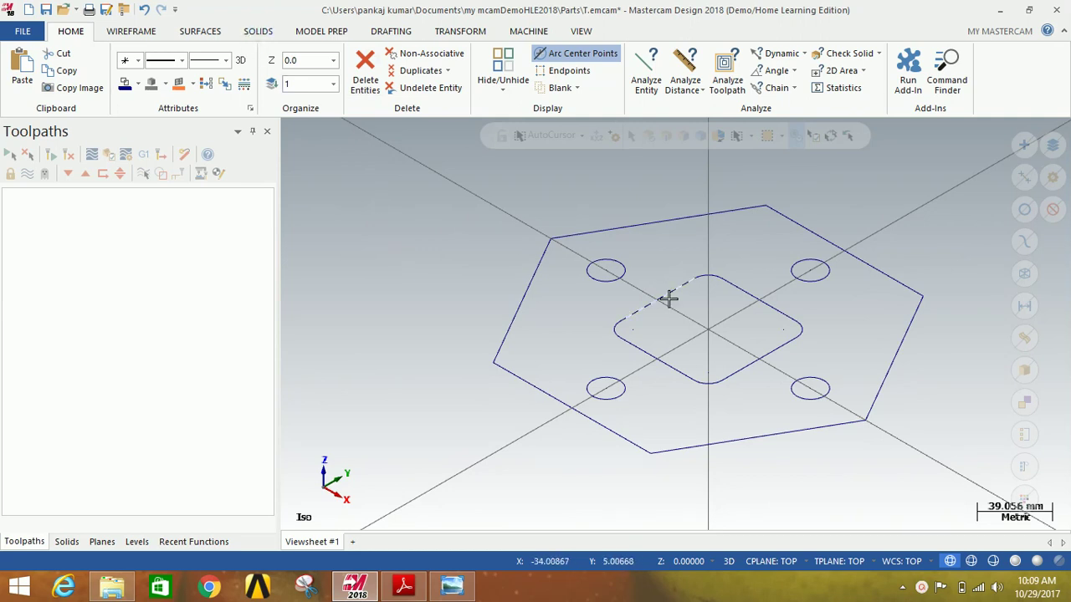
pyautogui.click(258, 32)
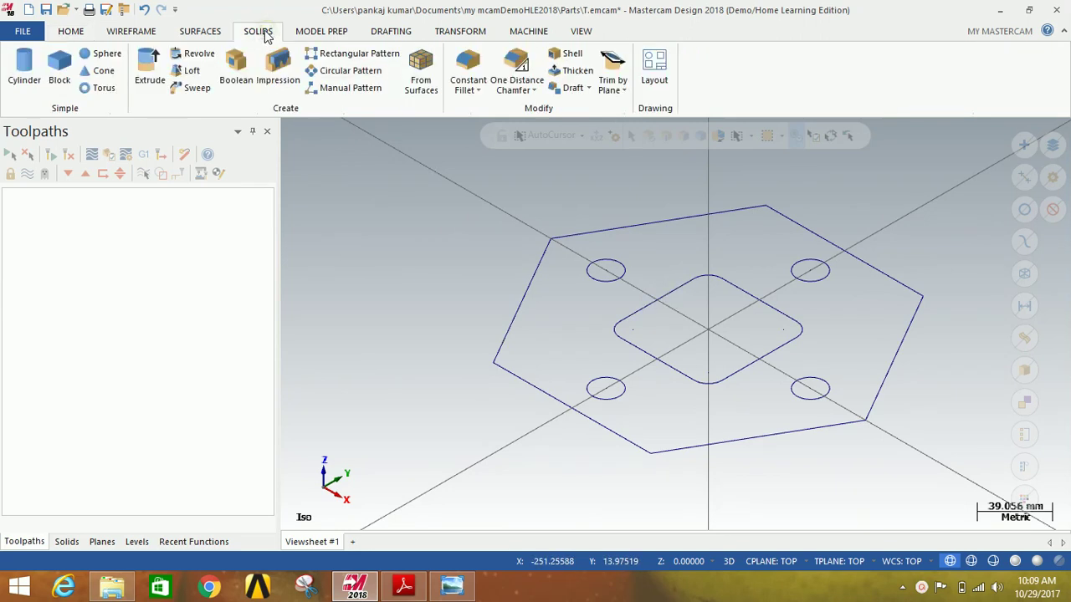
pyautogui.click(150, 69)
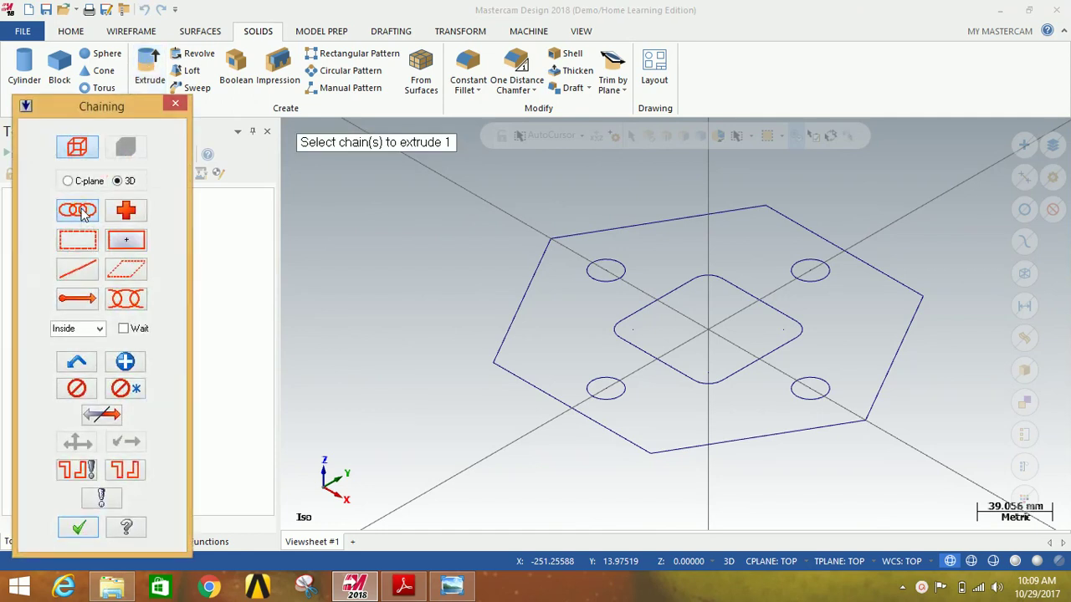
pyautogui.click(523, 299)
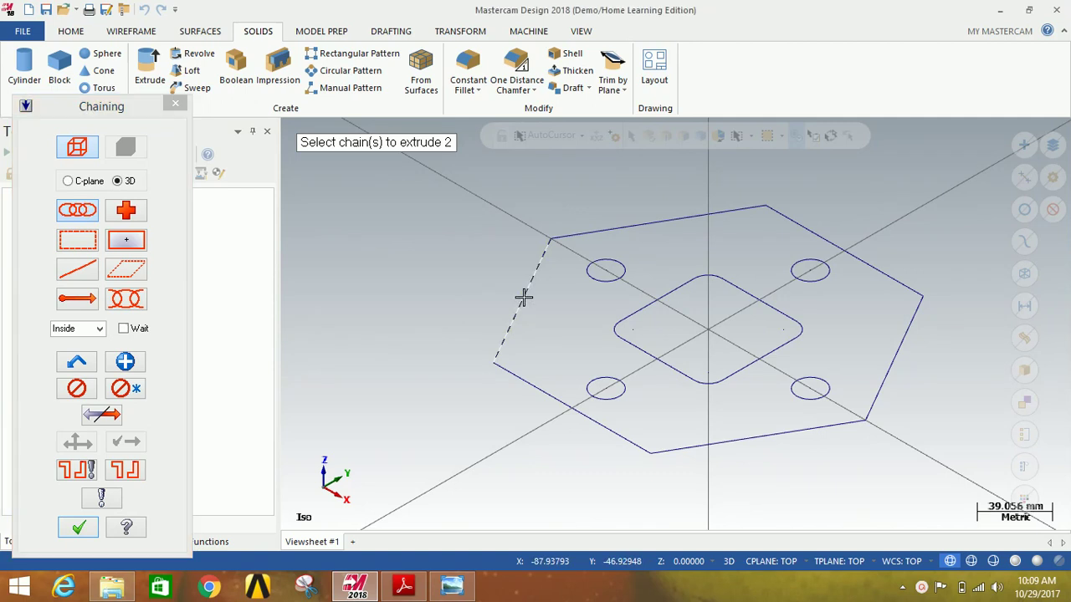
pyautogui.click(75, 530)
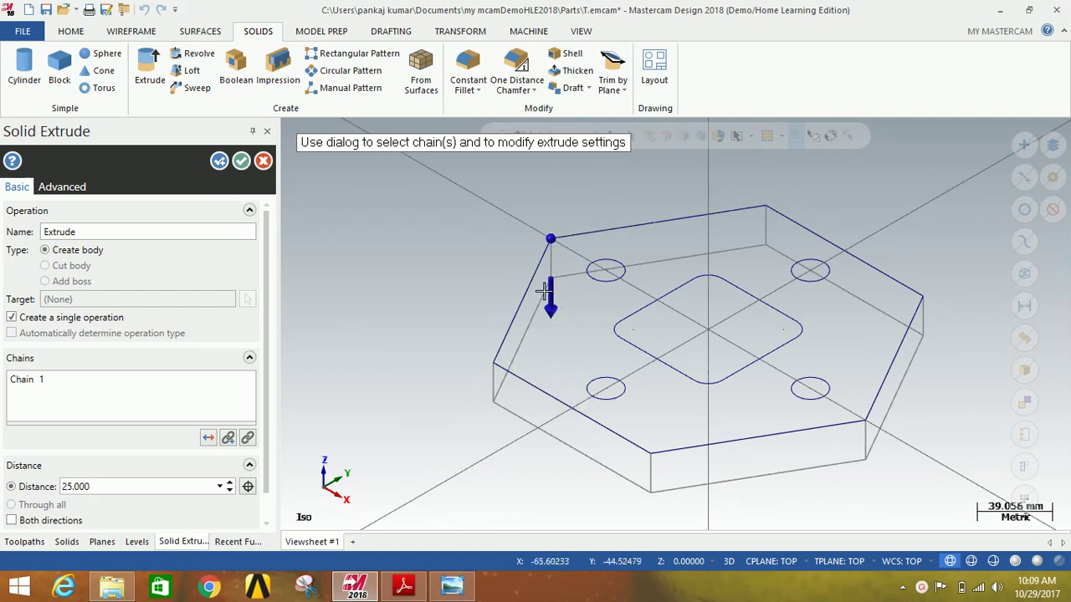
pyautogui.doubleClick(139, 484)
pyautogui.write('50')
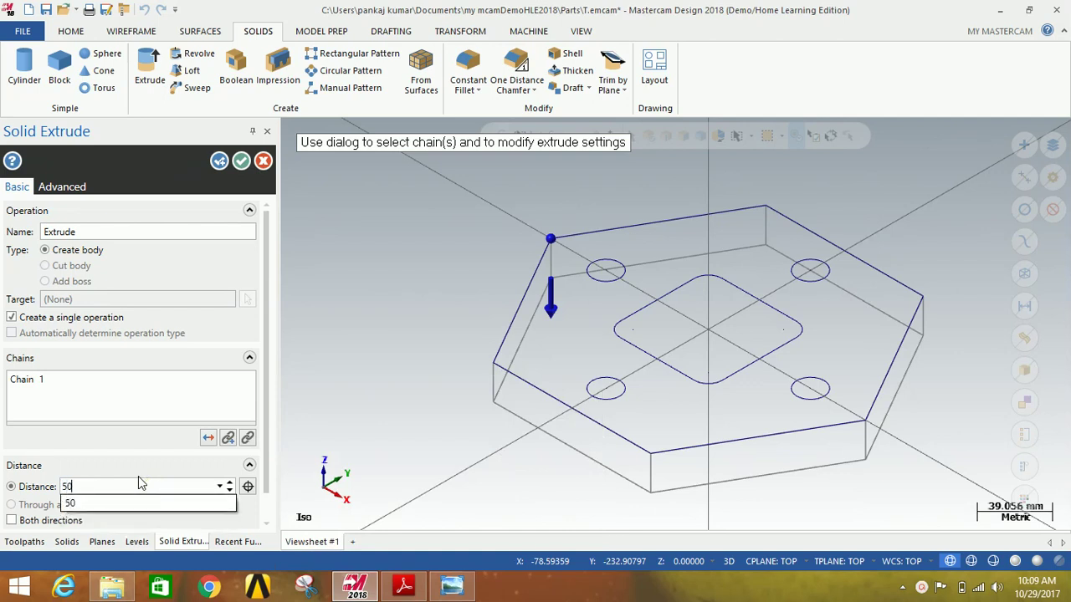
pyautogui.click(128, 505)
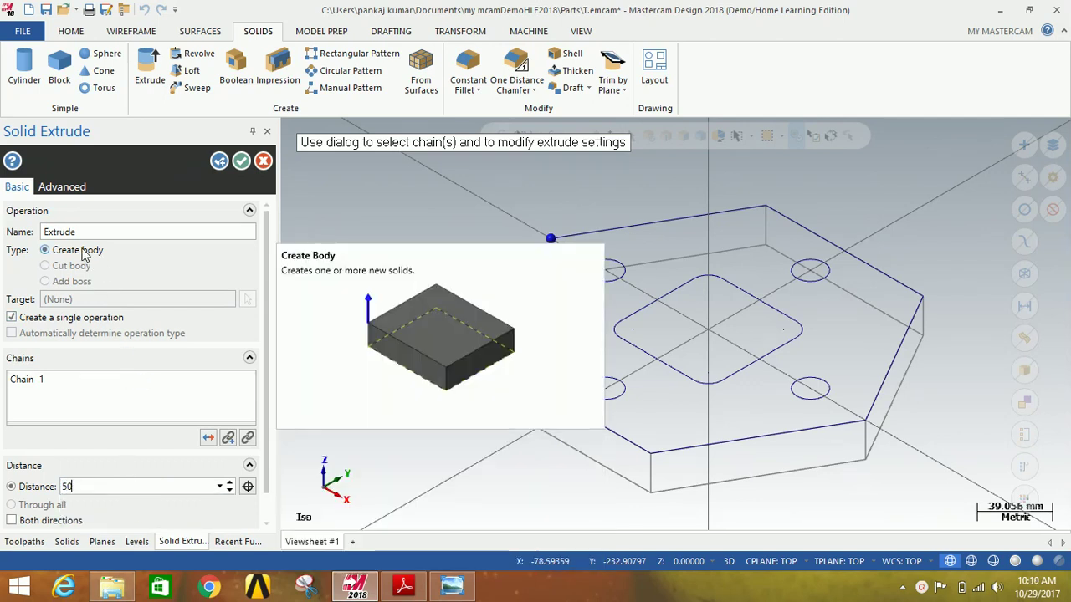
pyautogui.click(241, 164)
# - Extrude the four circle chains as a cut body through all of the hexagonal solid
pyautogui.scroll(-2, 736, 343)
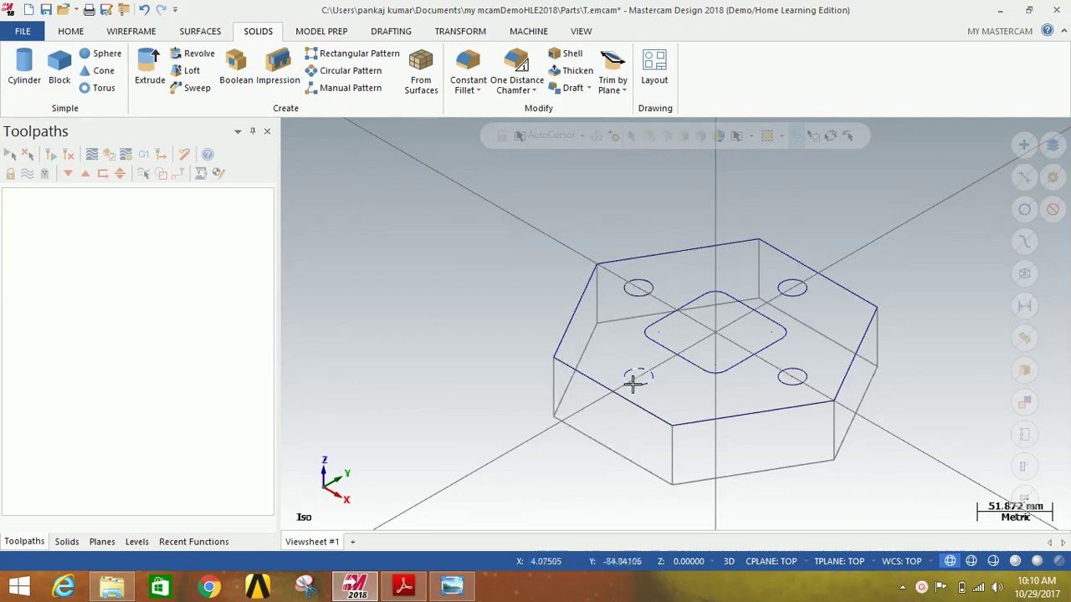
pyautogui.click(155, 71)
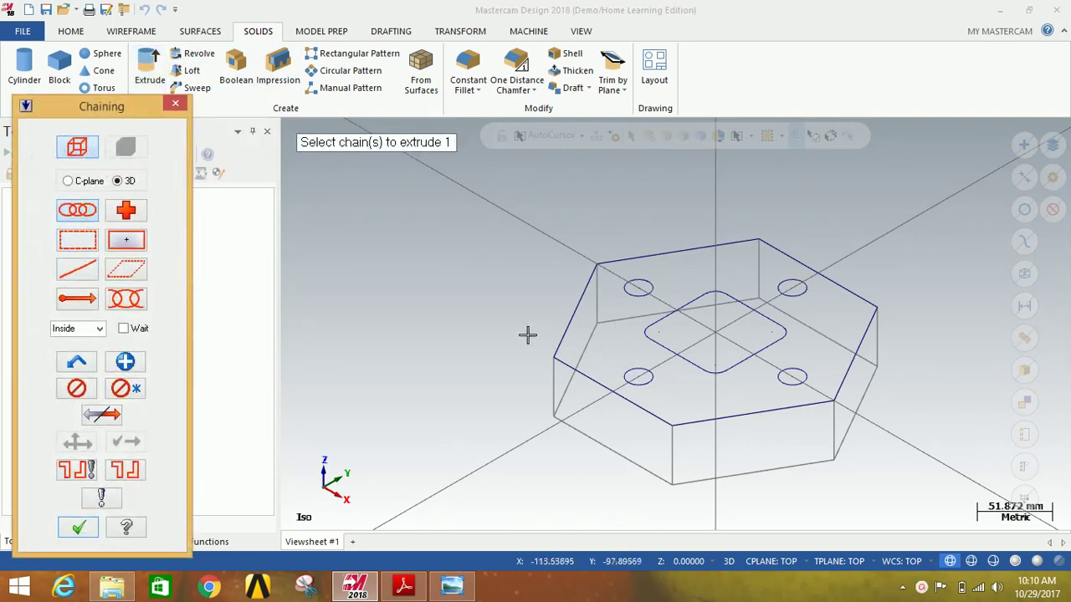
pyautogui.click(634, 293)
pyautogui.click(650, 381)
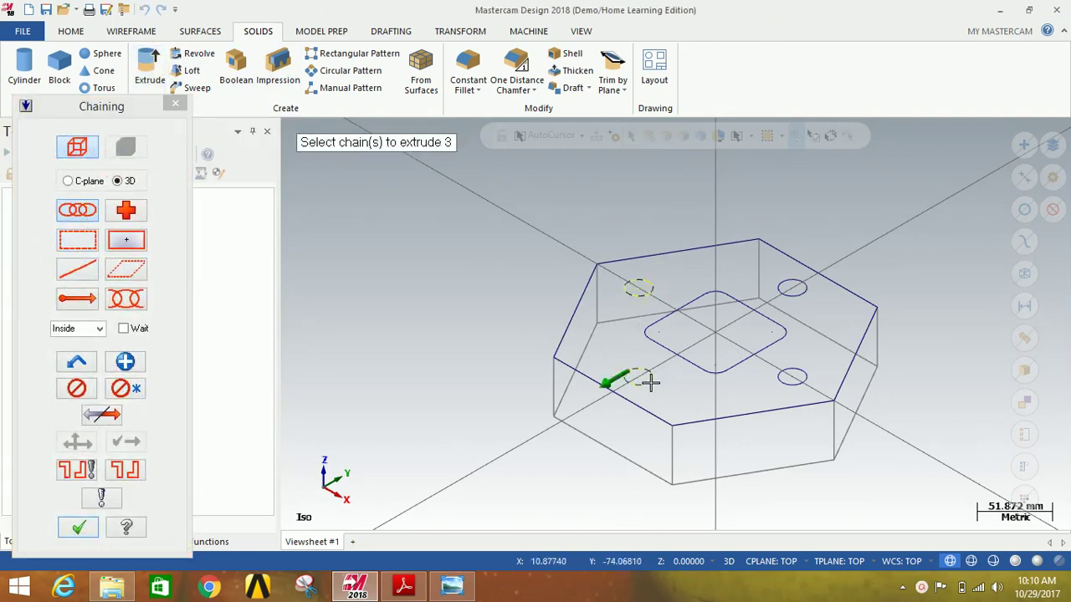
pyautogui.click(795, 378)
pyautogui.click(799, 290)
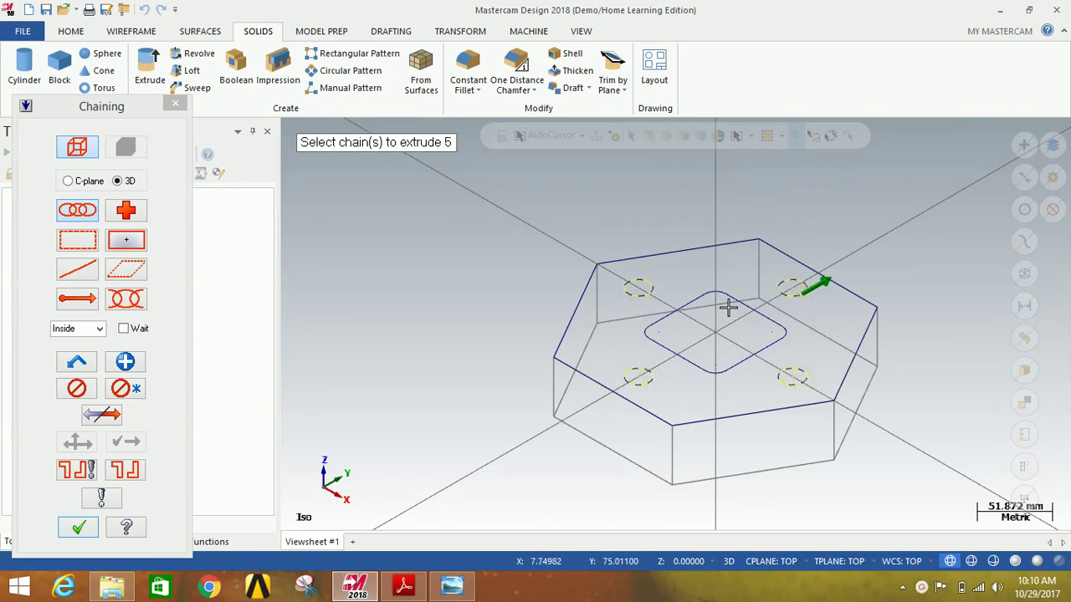
pyautogui.click(80, 528)
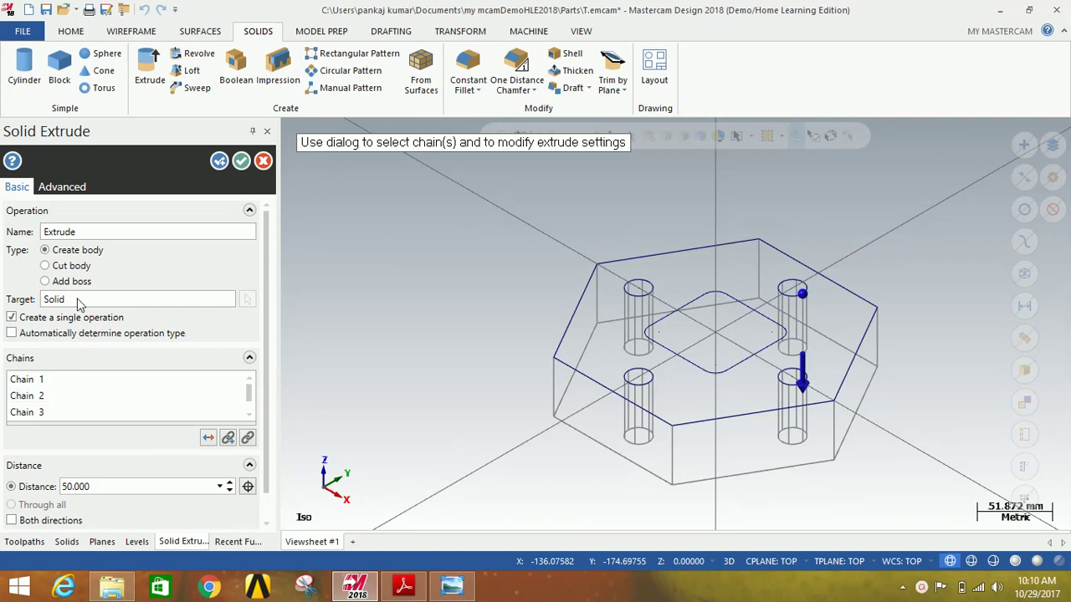
pyautogui.click(72, 266)
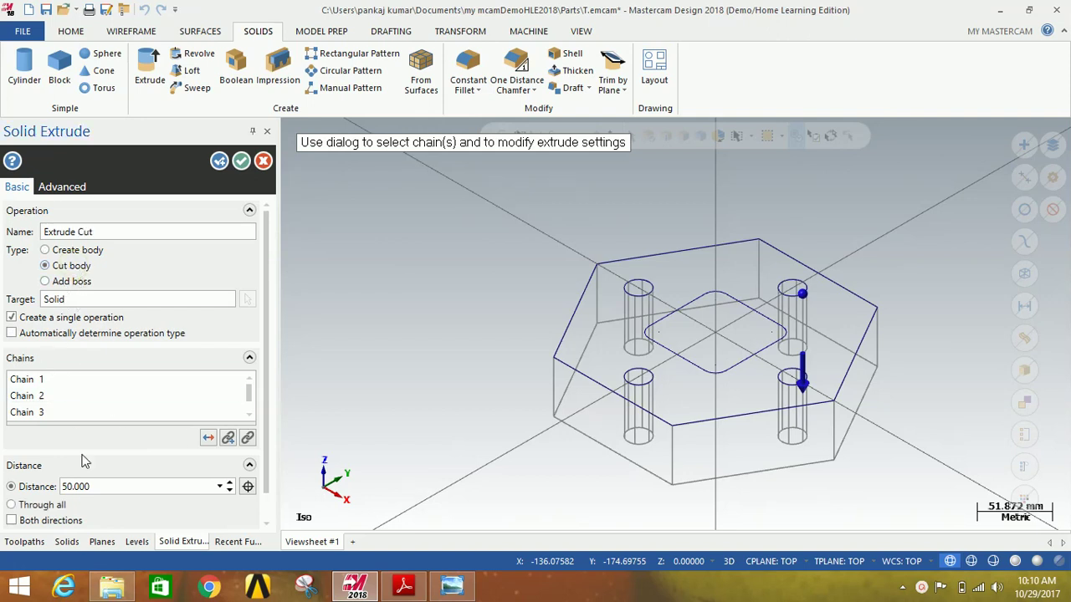
pyautogui.click(39, 506)
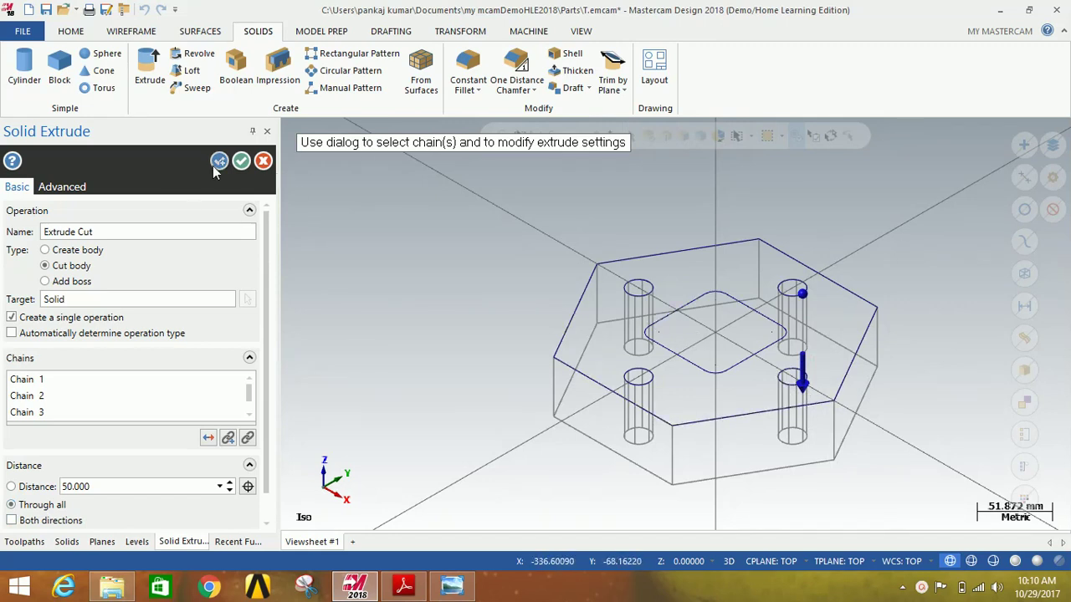
pyautogui.click(240, 161)
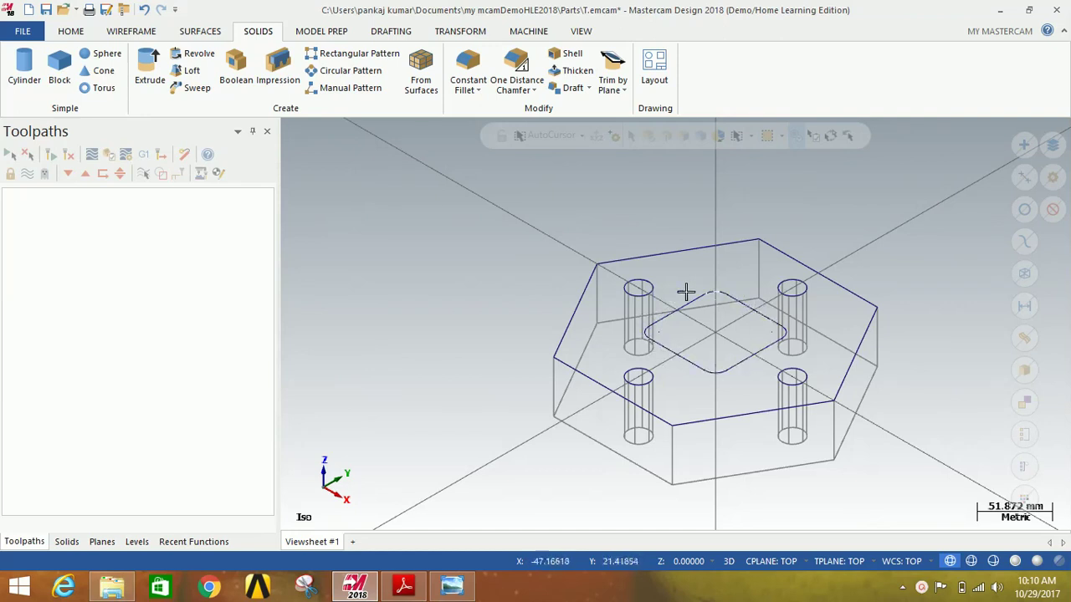
# - Extrude the filleted square chain as a cut body with a distance of 25 mm to form the central pocket
pyautogui.click(148, 67)
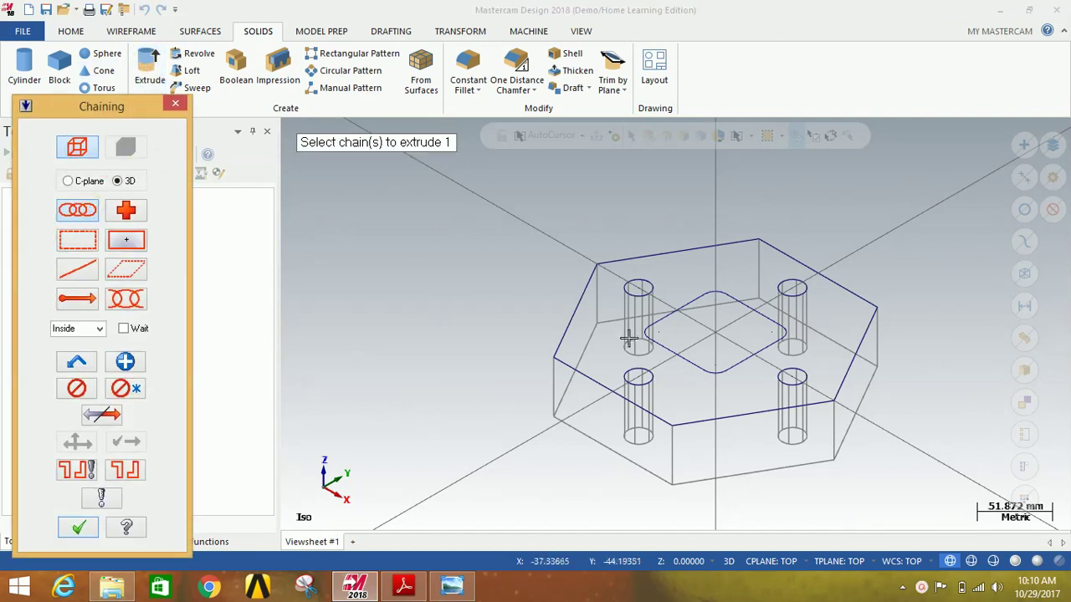
pyautogui.click(669, 314)
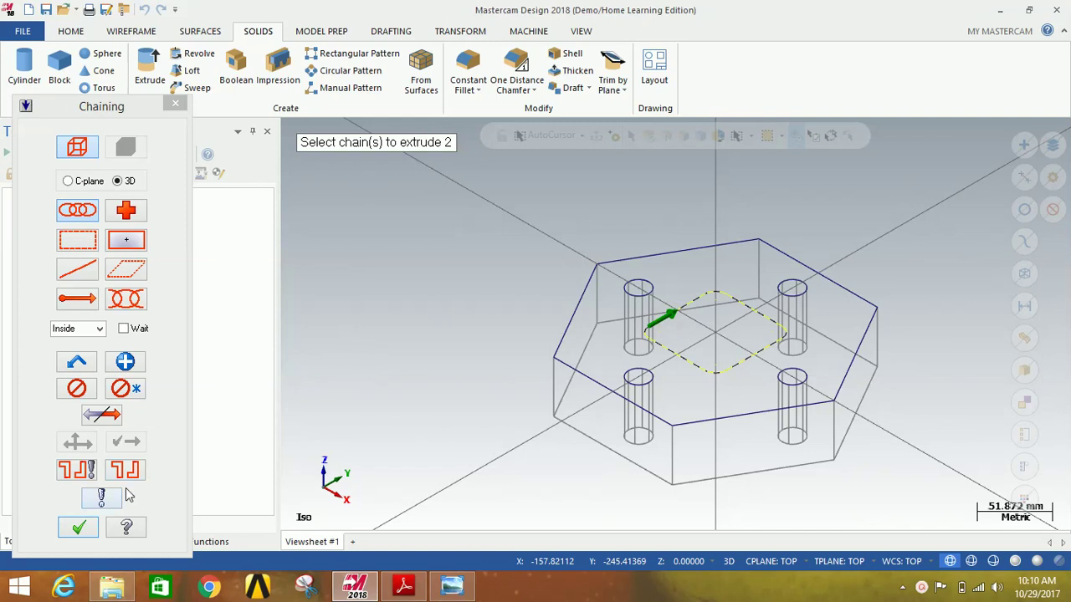
pyautogui.click(74, 528)
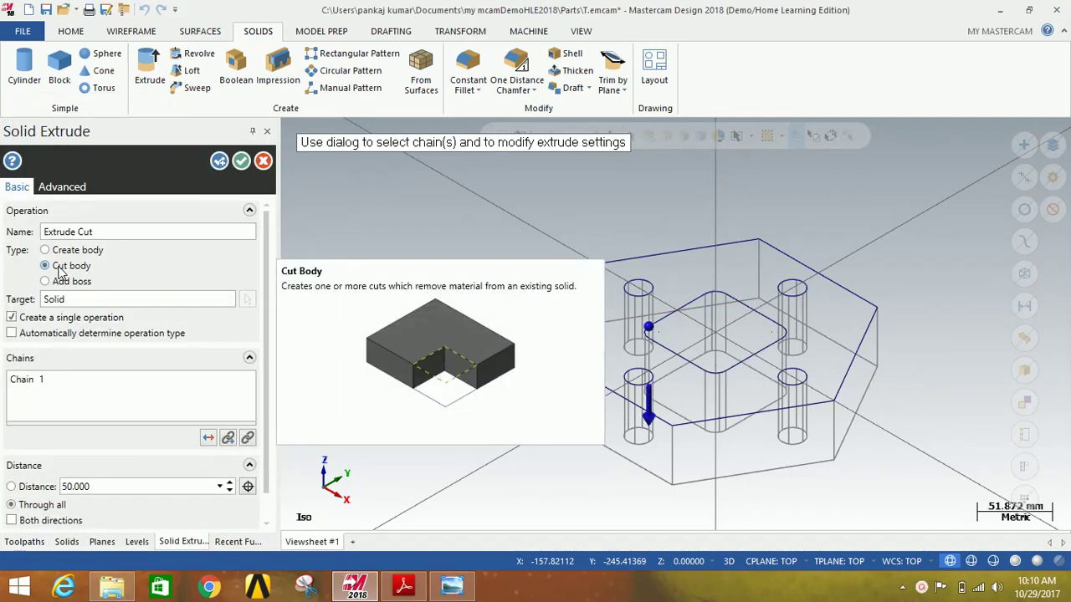
pyautogui.doubleClick(99, 487)
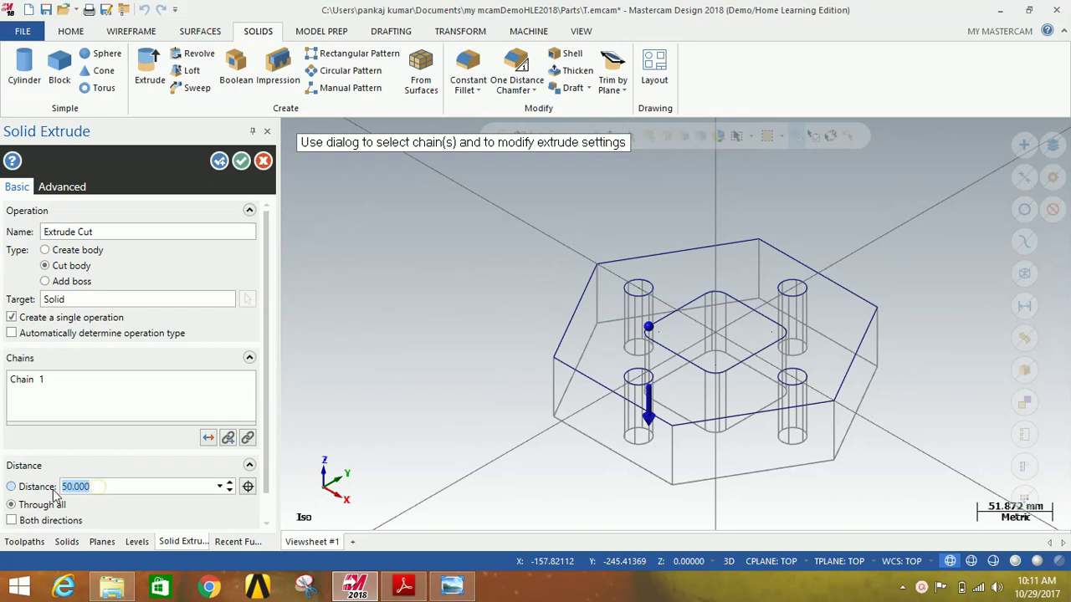
pyautogui.write('25')
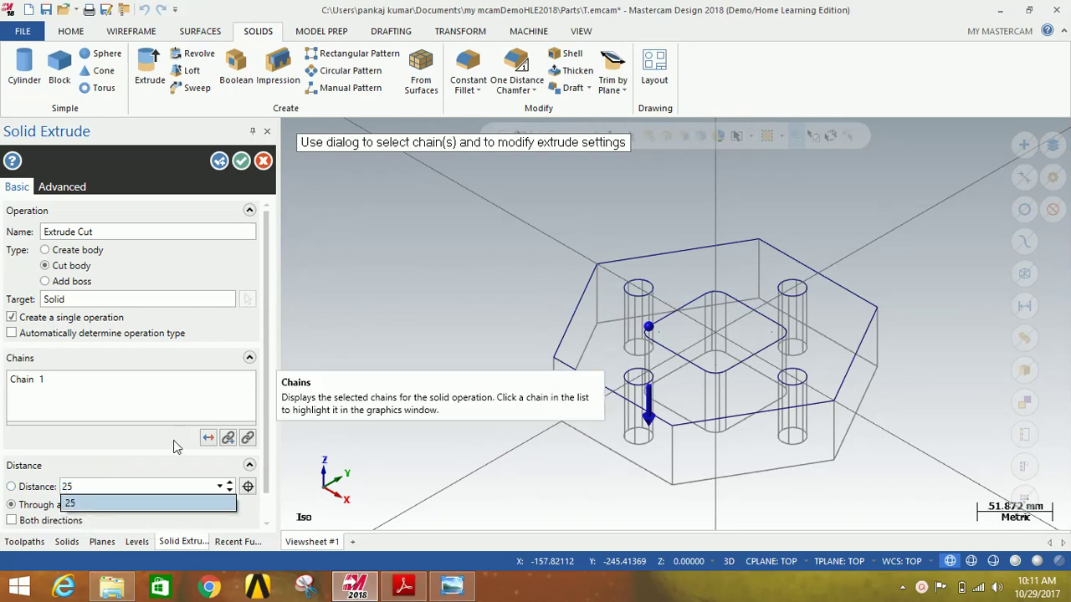
pyautogui.click(133, 499)
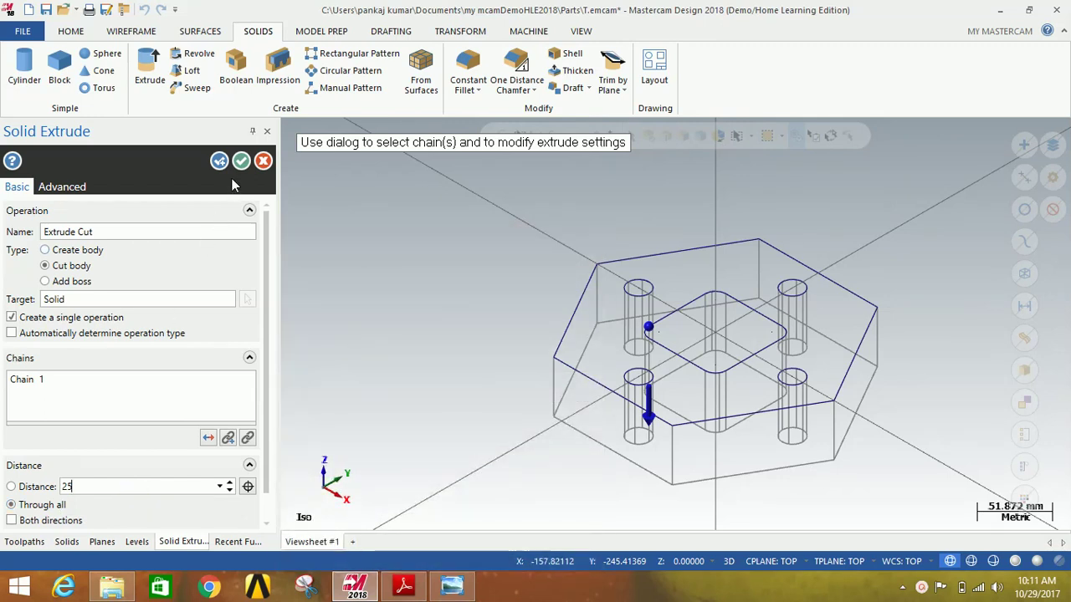
pyautogui.click(240, 162)
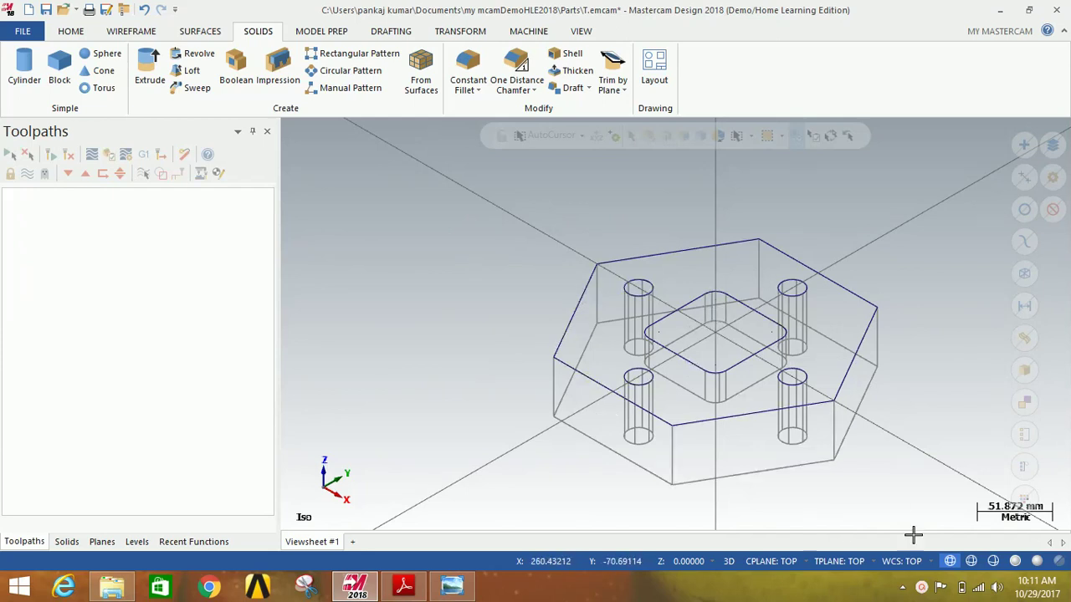
# - Inspect the finished solid in shaded display and return to wireframe display
pyautogui.click(1037, 561)
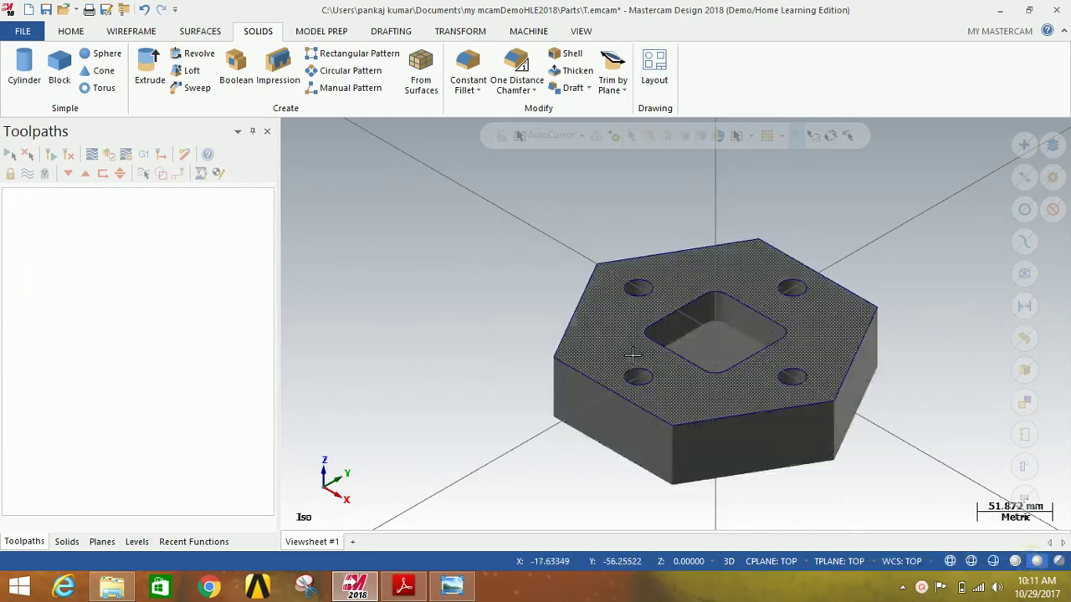
pyautogui.scroll(-2, 537, 265)
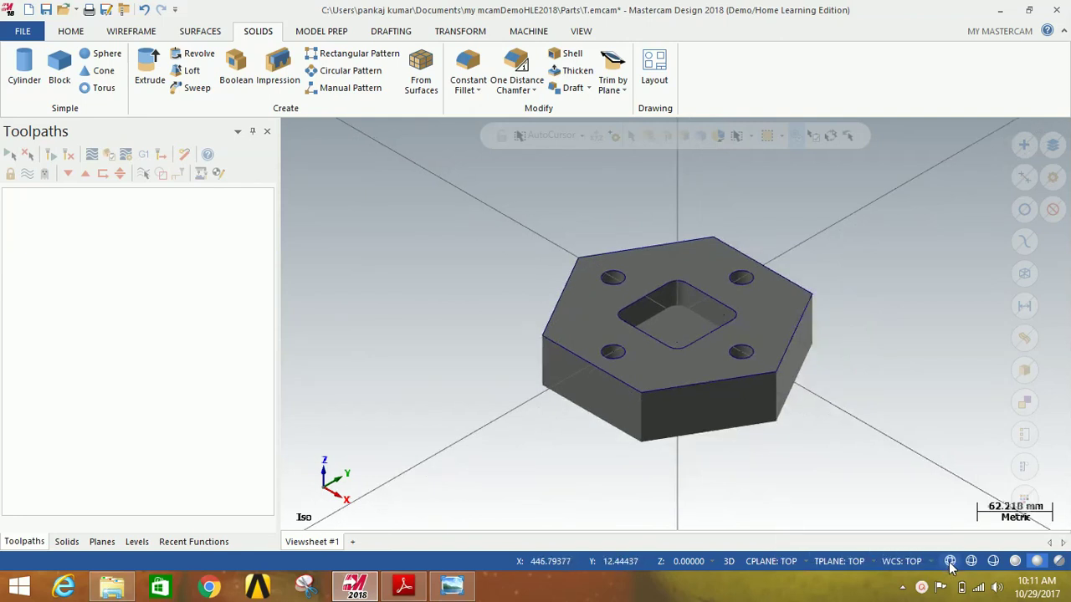
pyautogui.click(951, 561)
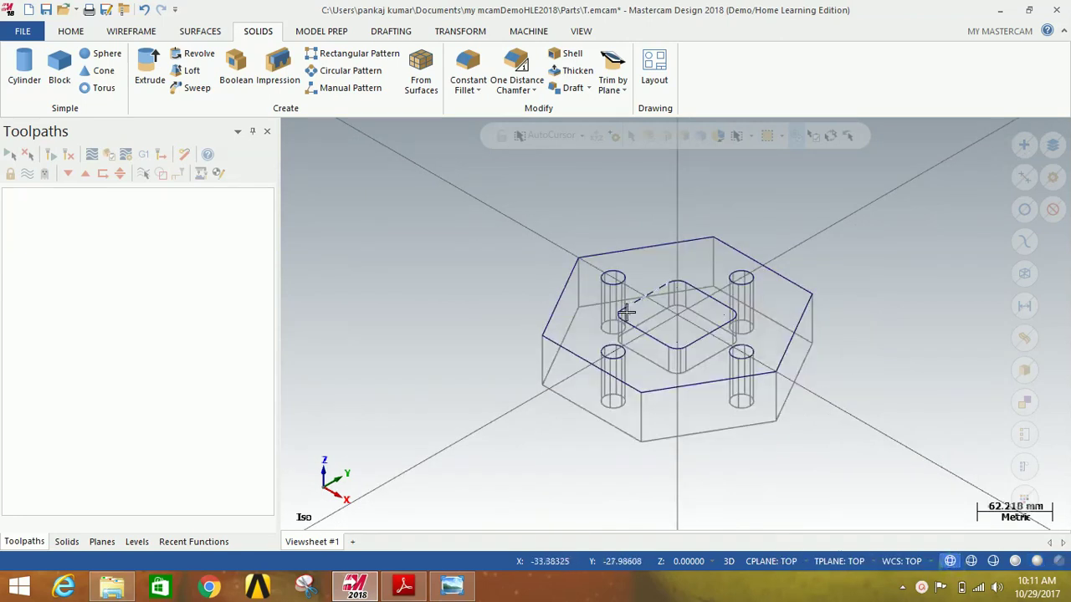
# - Add a machine group using the default mill machine
pyautogui.click(525, 34)
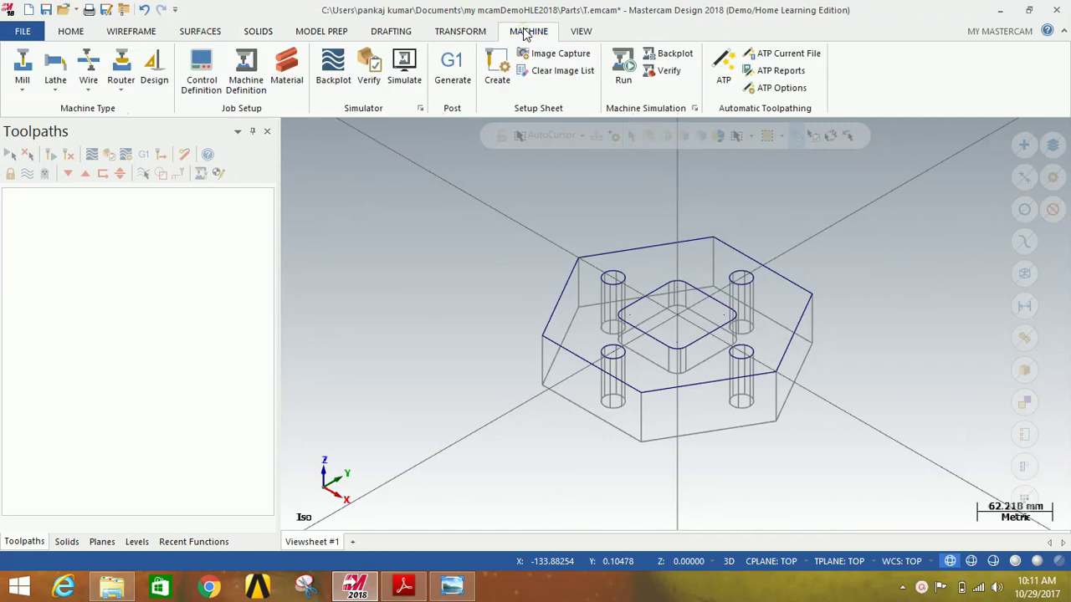
pyautogui.click(23, 90)
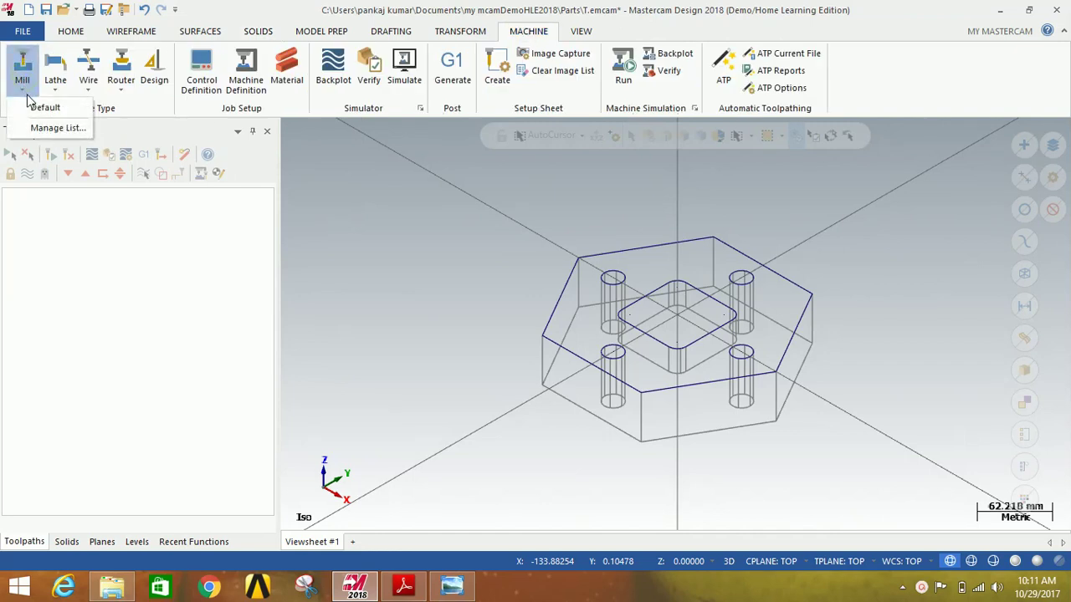
pyautogui.click(33, 108)
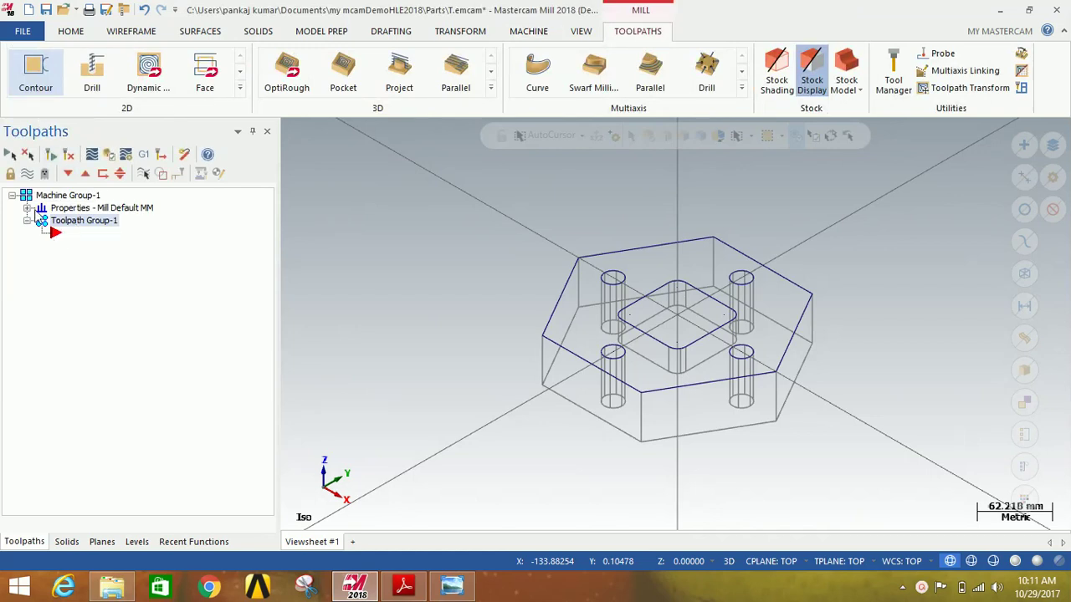
# - In the machine group's stock setup, pick the origin at the hexagon's top centre as the stock origin
pyautogui.click(27, 208)
pyautogui.click(80, 249)
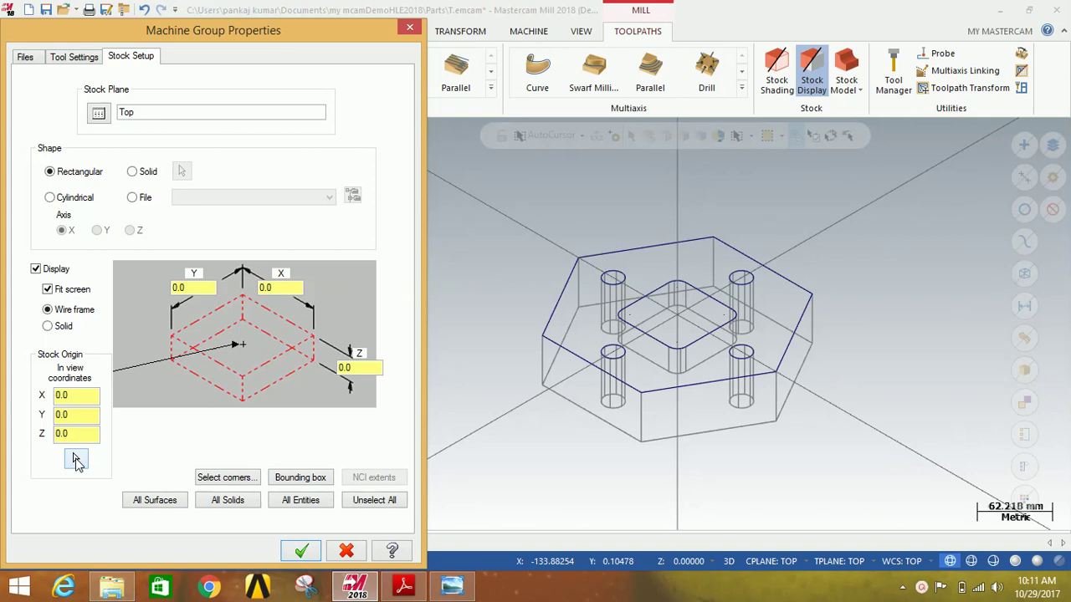
pyautogui.click(75, 460)
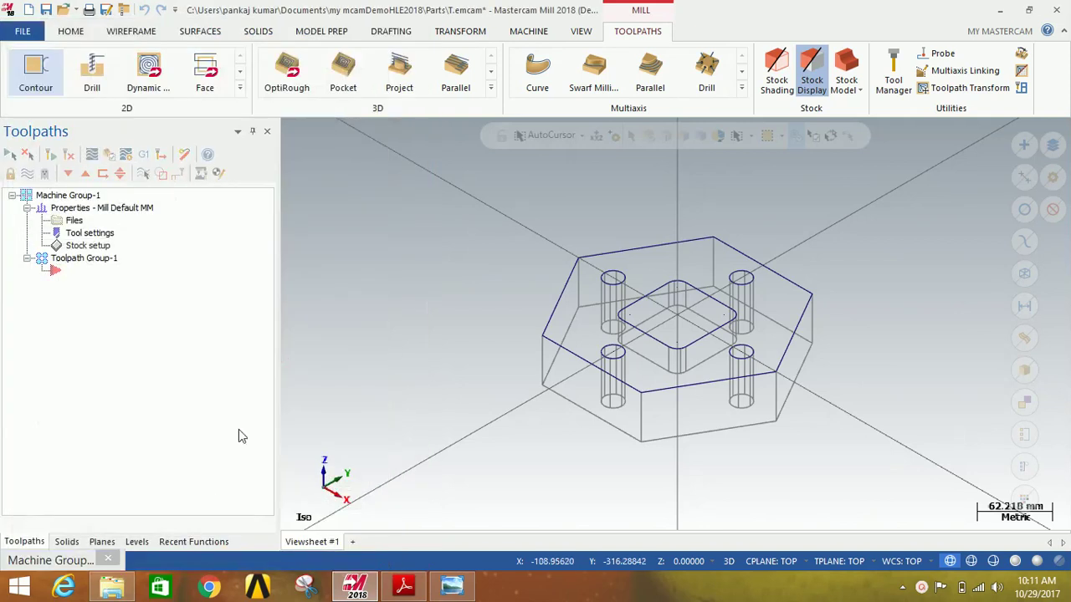
pyautogui.click(678, 315)
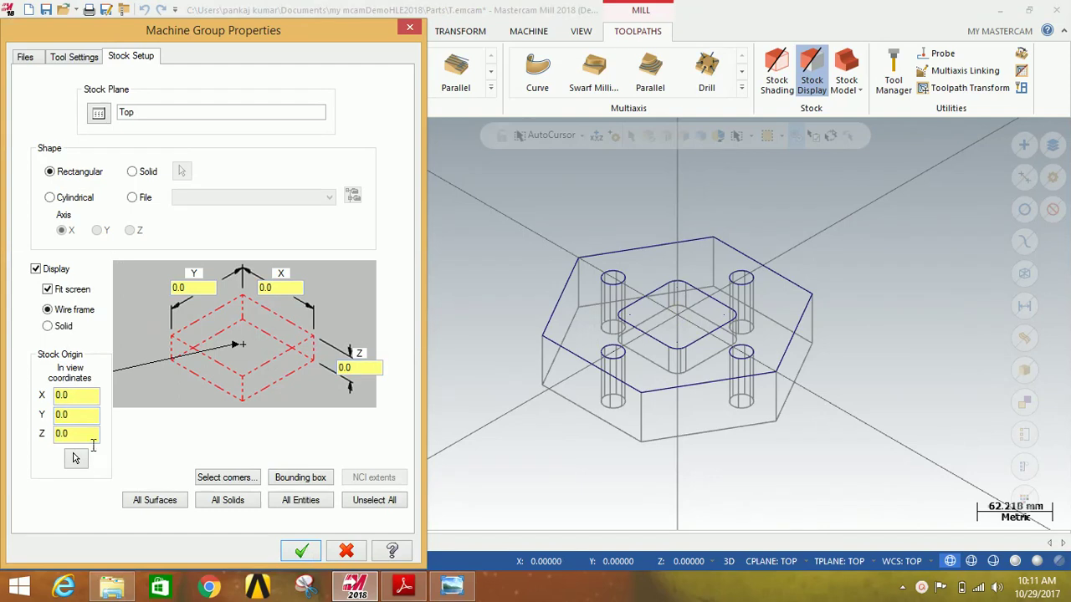
# - Size the rectangular stock from all solids, then set it to X 240, Y 210 and Z 51 mm
pyautogui.click(221, 507)
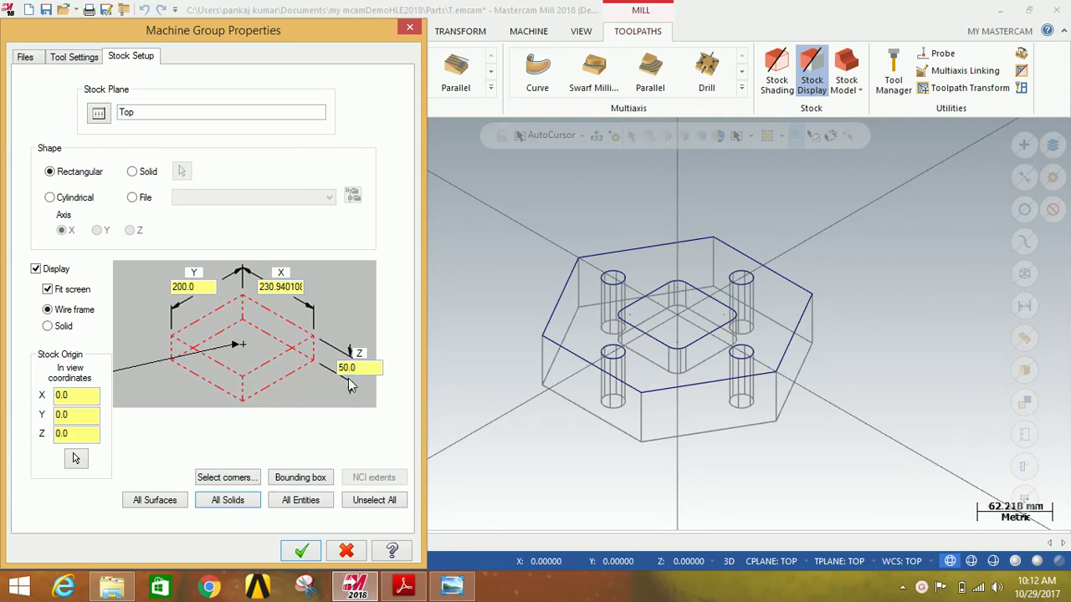
pyautogui.doubleClick(182, 286)
pyautogui.write('210')
pyautogui.moveTo(302, 287); pyautogui.dragTo(247, 282)
pyautogui.press('BackSpace')
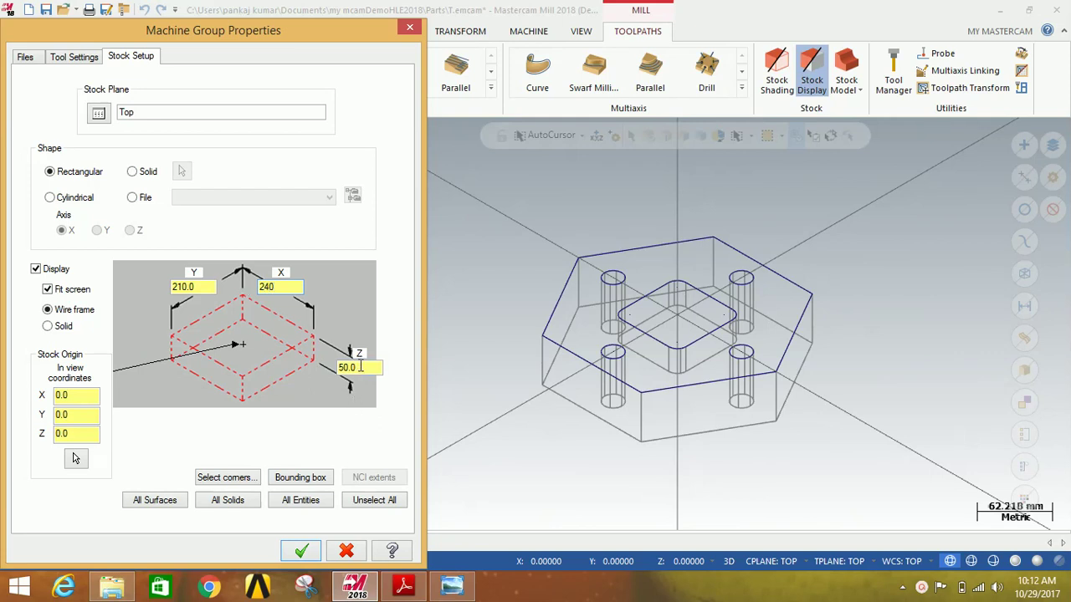
pyautogui.moveTo(358, 367); pyautogui.dragTo(330, 372)
pyautogui.write('51')
pyautogui.click(298, 551)
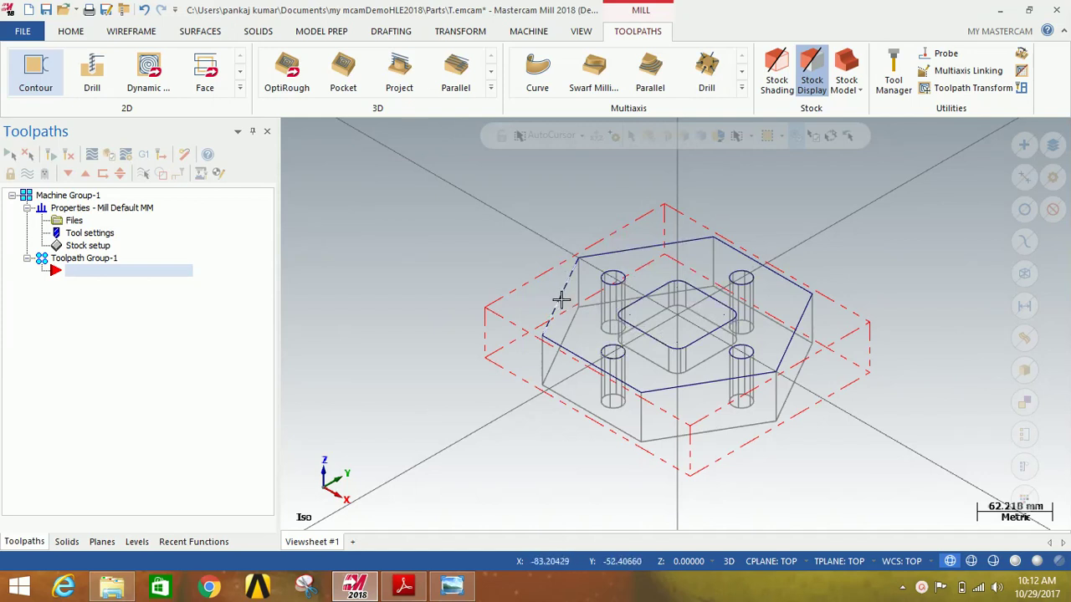
# - Start a 2D facing toolpath using the outer hexagon chain as its geometry
pyautogui.click(200, 73)
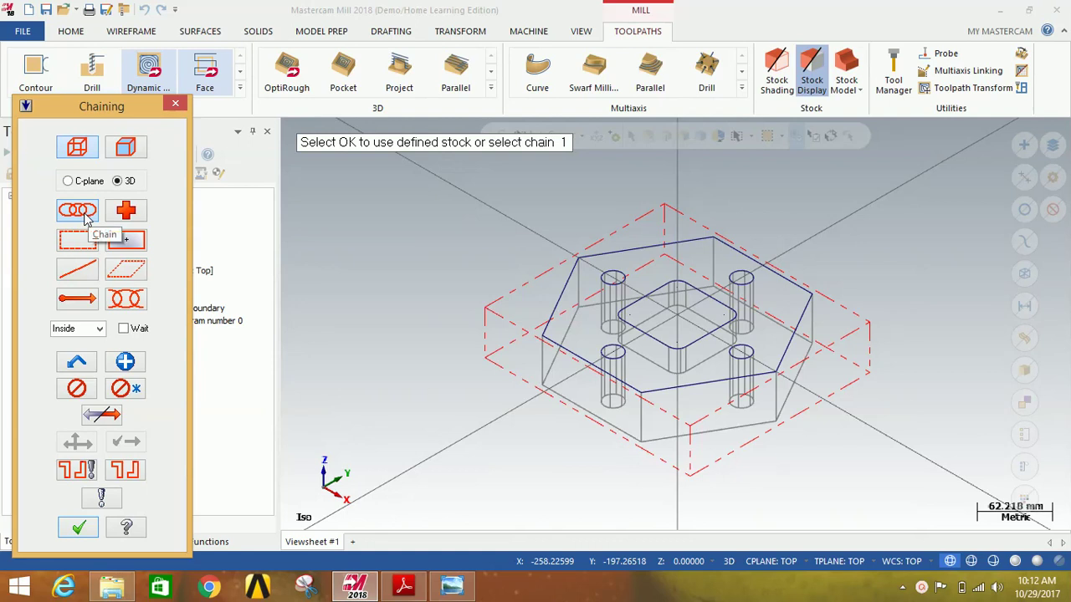
pyautogui.click(563, 294)
pyautogui.click(89, 532)
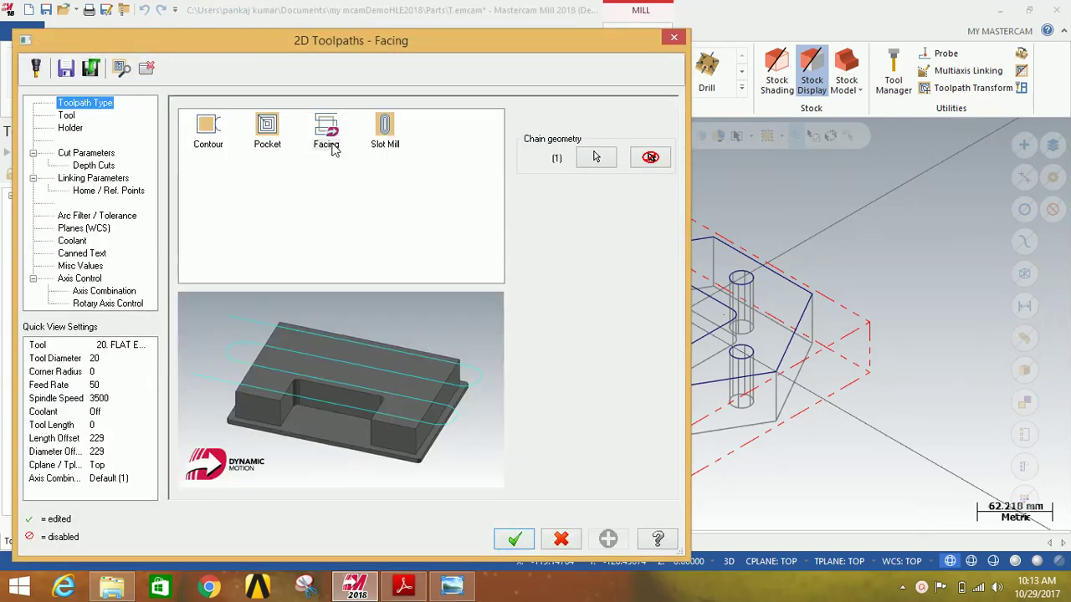
# - Filter the tool library to face mills and choose the 50 mm diameter face mill for the facing toolpath
pyautogui.click(68, 117)
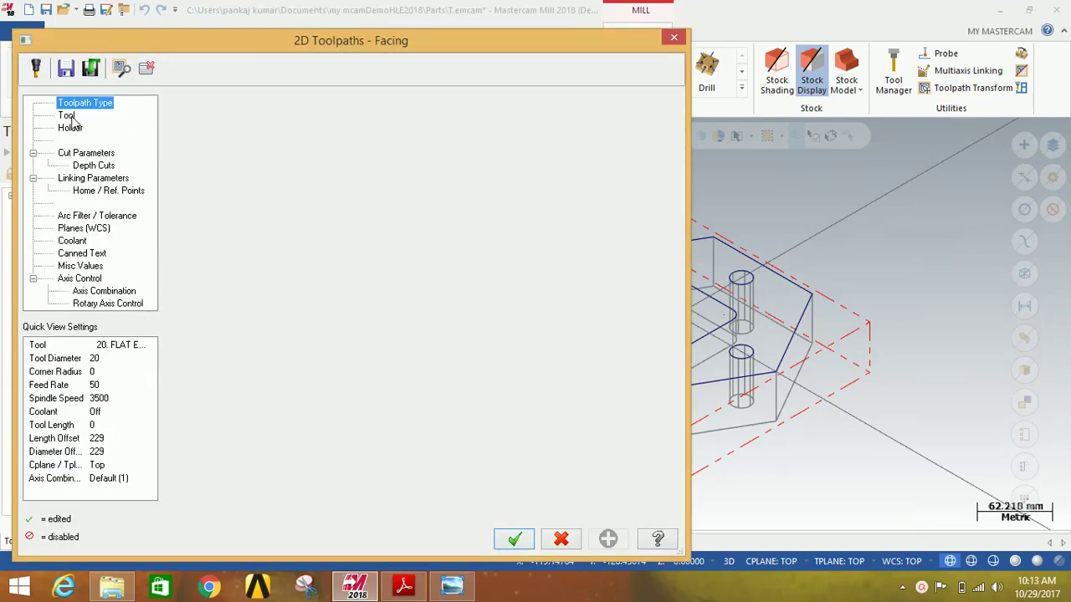
pyautogui.click(208, 363)
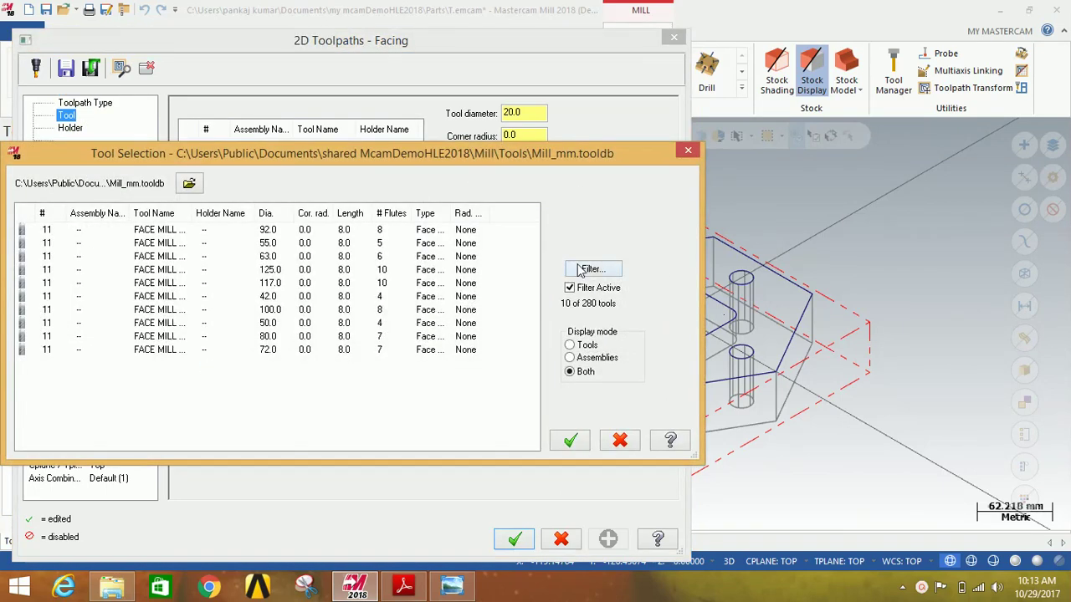
pyautogui.click(583, 269)
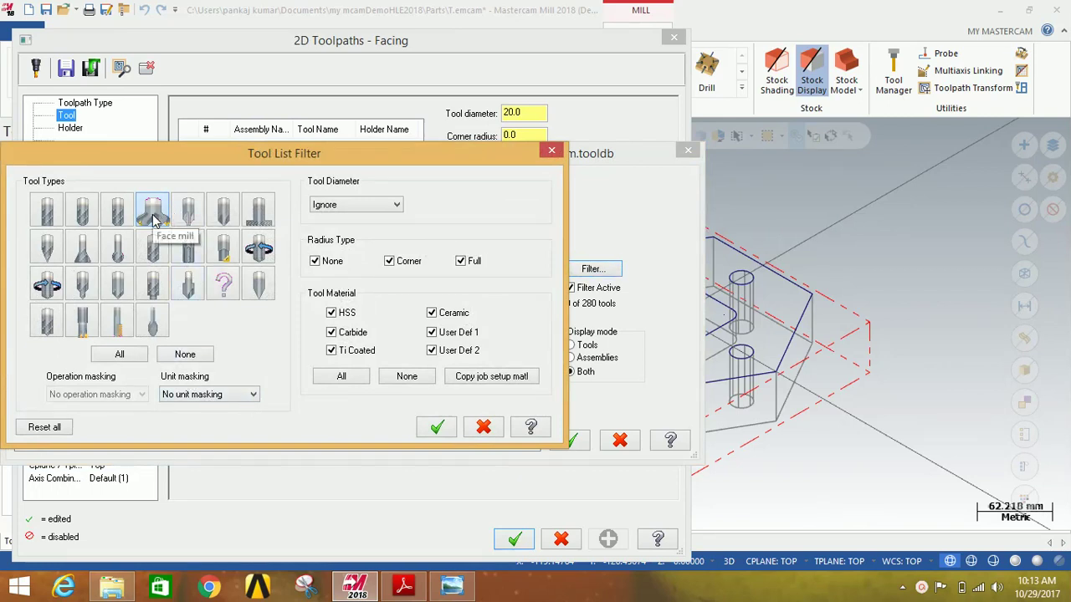
pyautogui.click(154, 216)
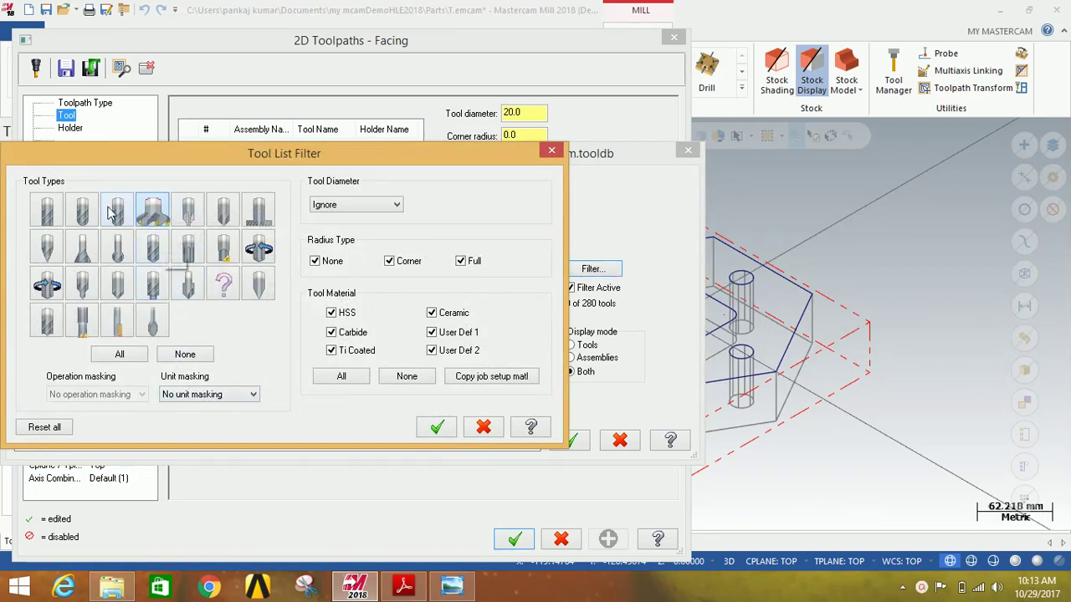
pyautogui.click(185, 355)
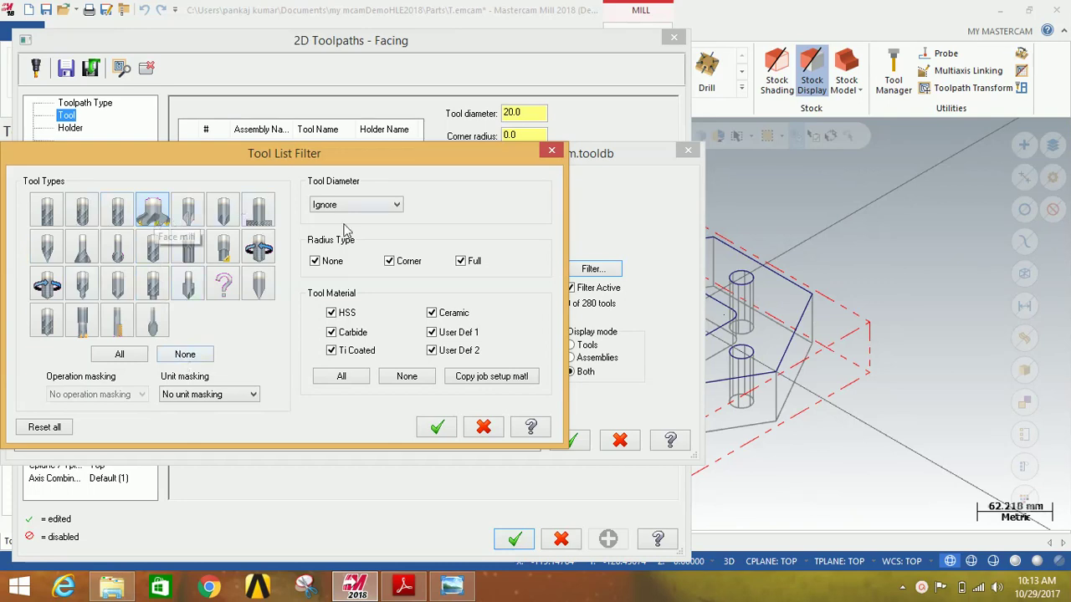
pyautogui.click(436, 427)
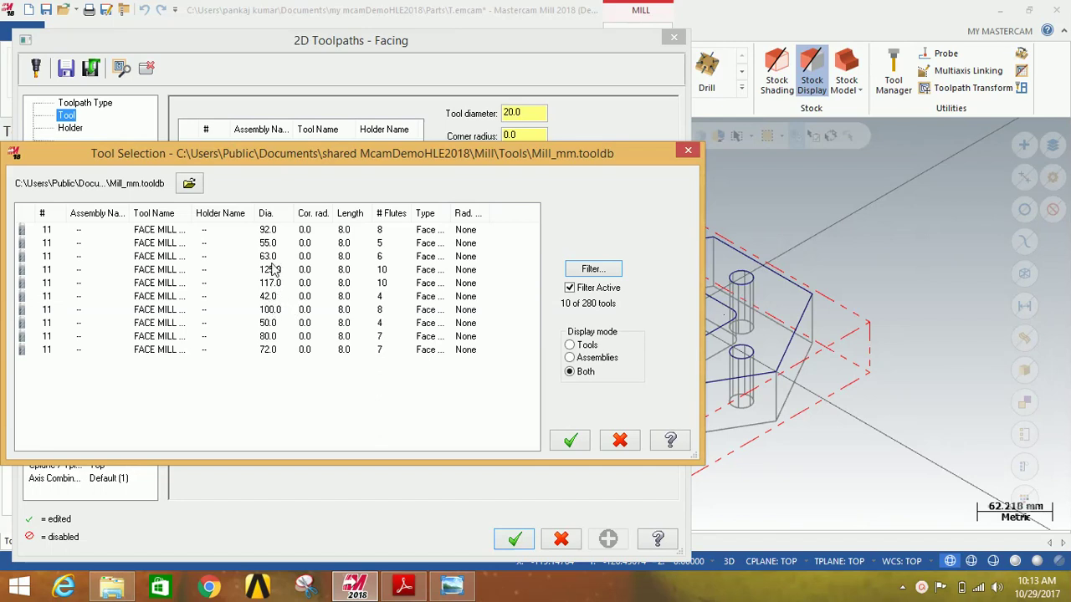
pyautogui.click(270, 323)
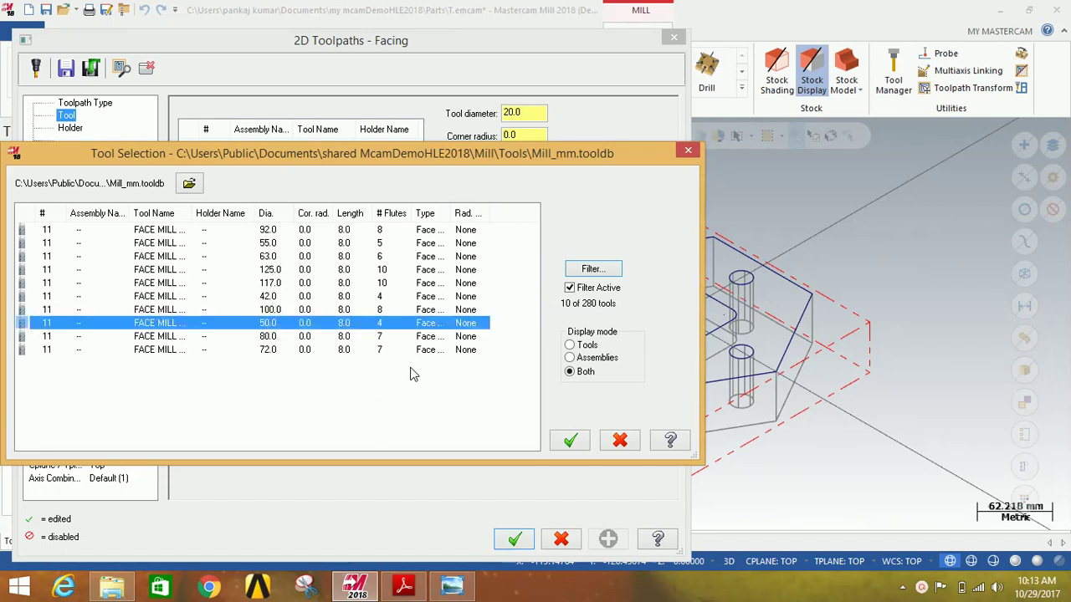
pyautogui.click(570, 441)
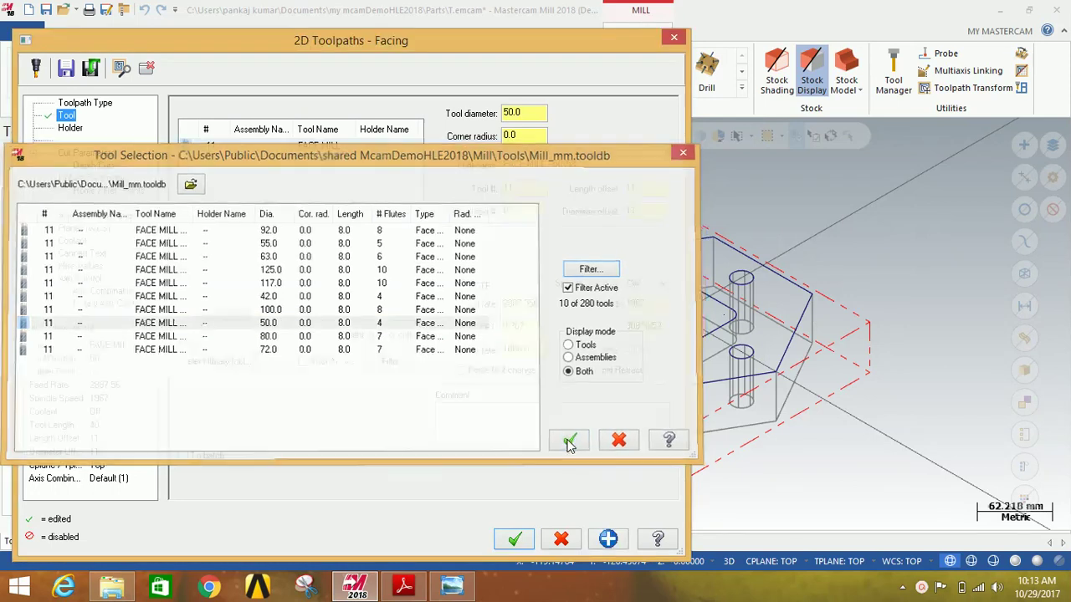
# - Set the facing cut parameters to 0 stock to leave on floors and the Zigzag style
pyautogui.click(70, 129)
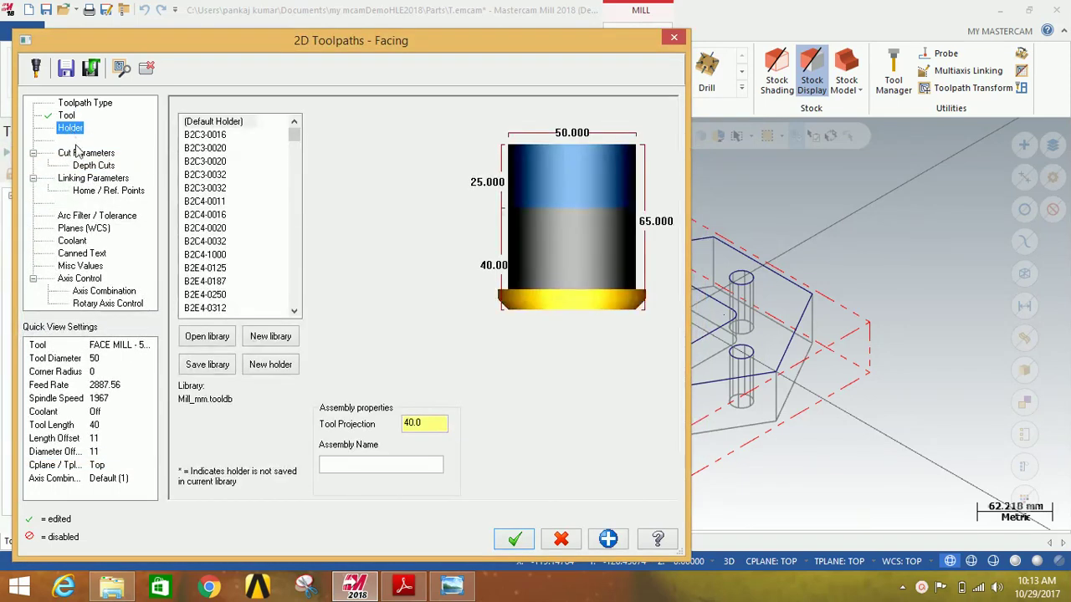
pyautogui.click(81, 157)
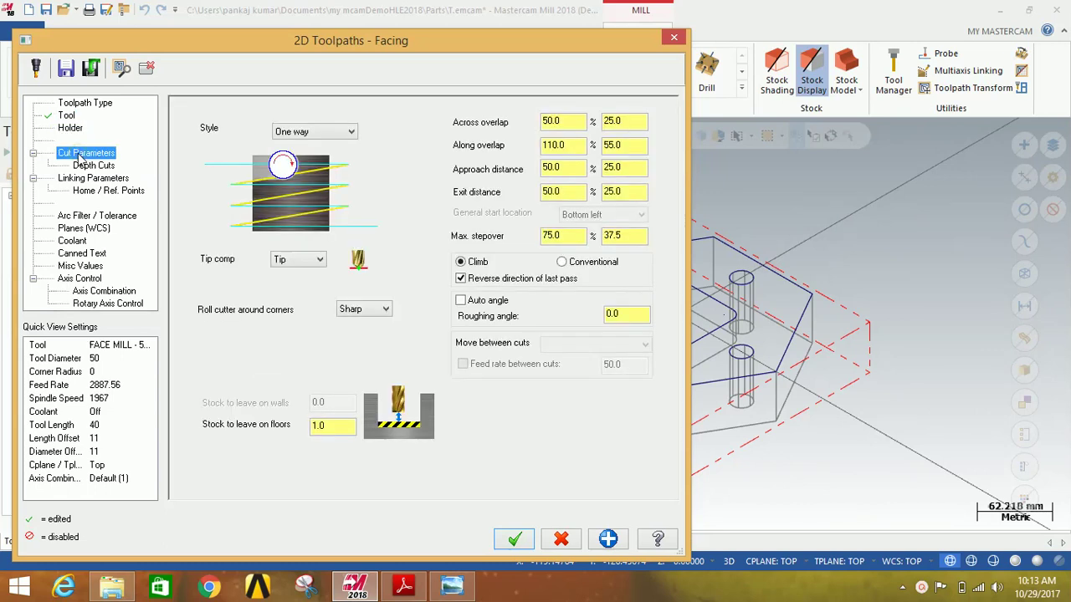
pyautogui.doubleClick(340, 428)
pyautogui.write('0')
pyautogui.click(297, 132)
pyautogui.click(302, 148)
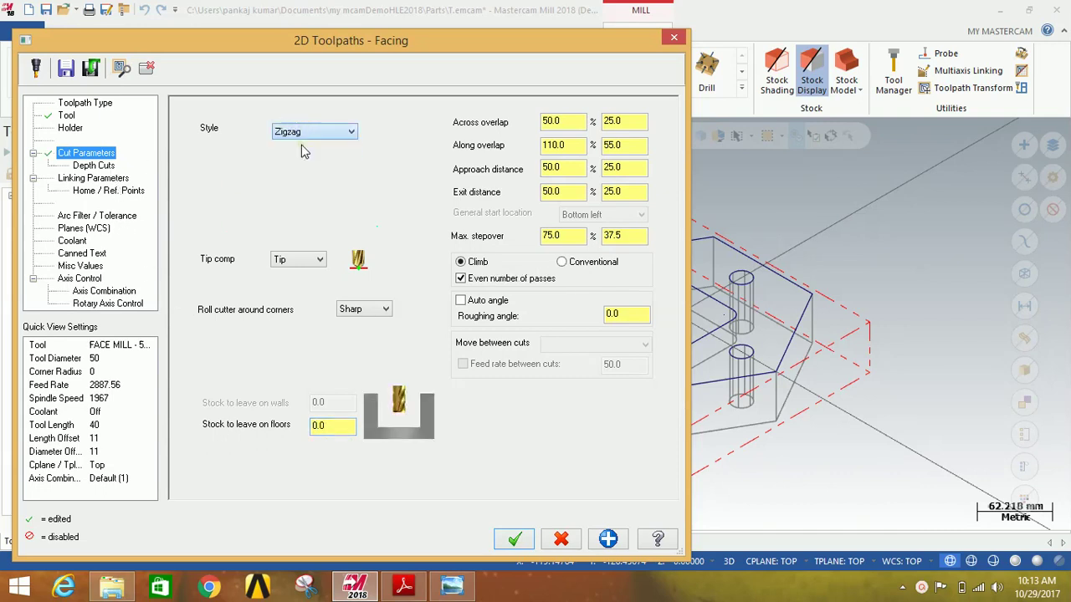
# - Set the facing depth cuts to a 4 mm max rough step, 2 finish cuts and a 0.25 mm finish step
pyautogui.click(96, 167)
pyautogui.doubleClick(350, 179)
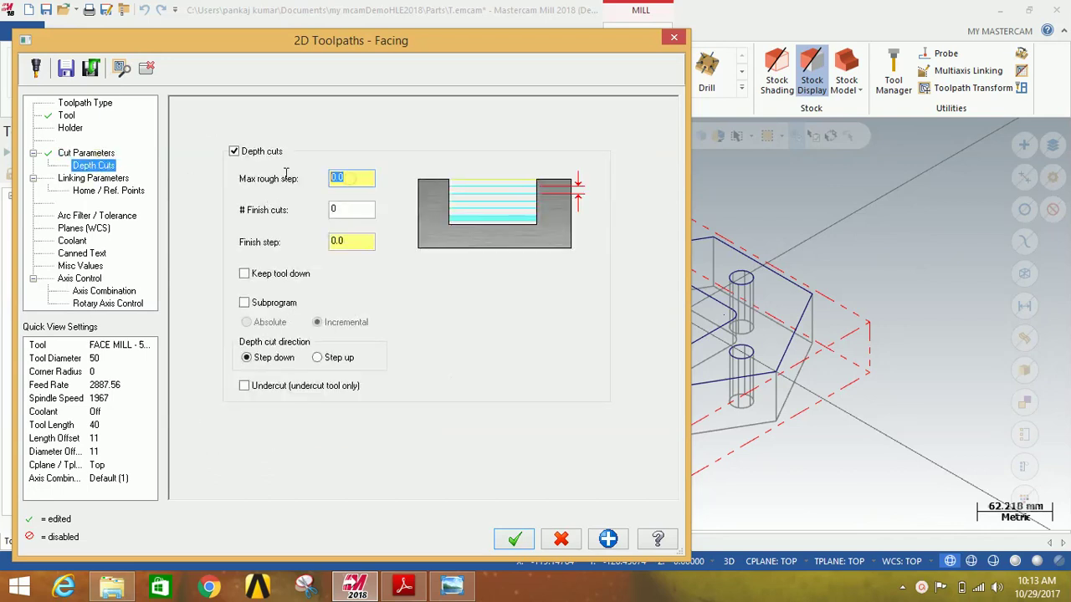
pyautogui.write('4')
pyautogui.doubleClick(364, 210)
pyautogui.write('2')
pyautogui.doubleClick(357, 242)
pyautogui.write('0.25')
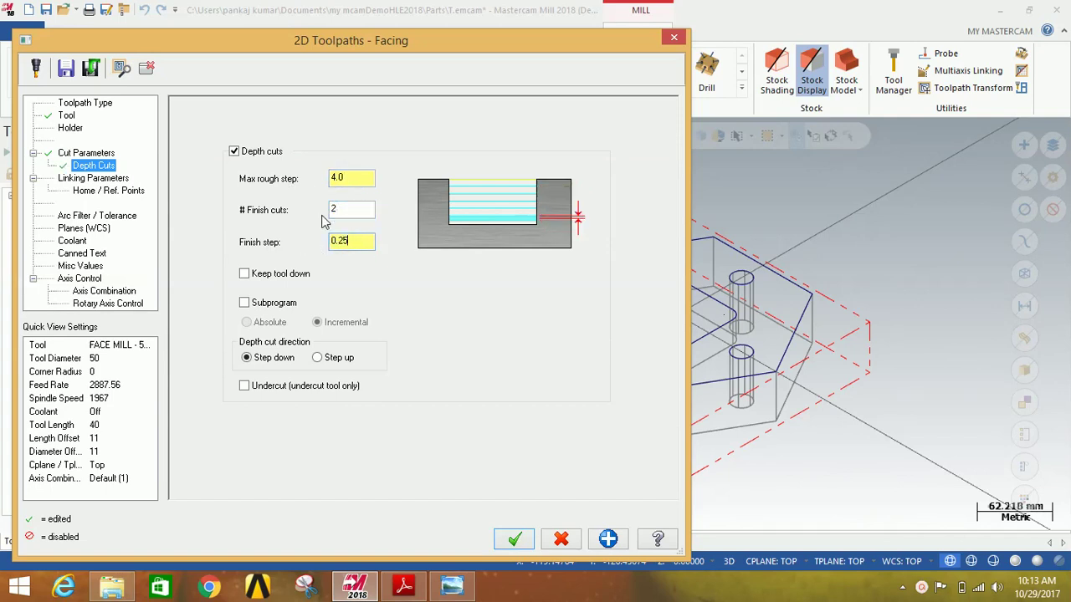
# - Set the facing linking depth to -1 mm and generate the toolpath
pyautogui.click(113, 180)
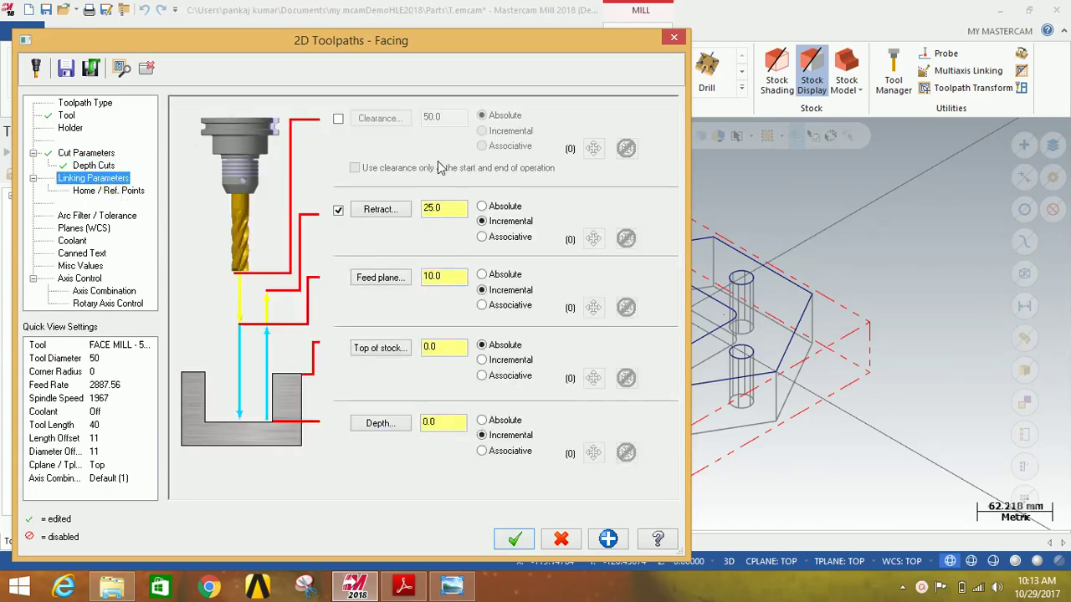
pyautogui.doubleClick(443, 423)
pyautogui.write('-1')
pyautogui.click(512, 540)
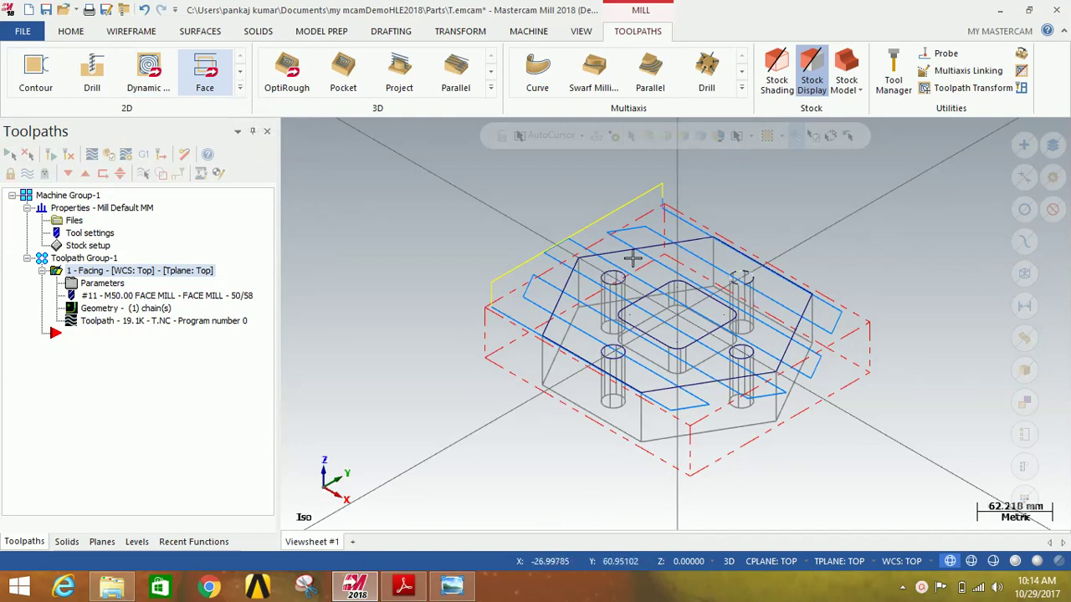
# - Start a drill toolpath using the top centres of the four holes as drill points
pyautogui.click(90, 84)
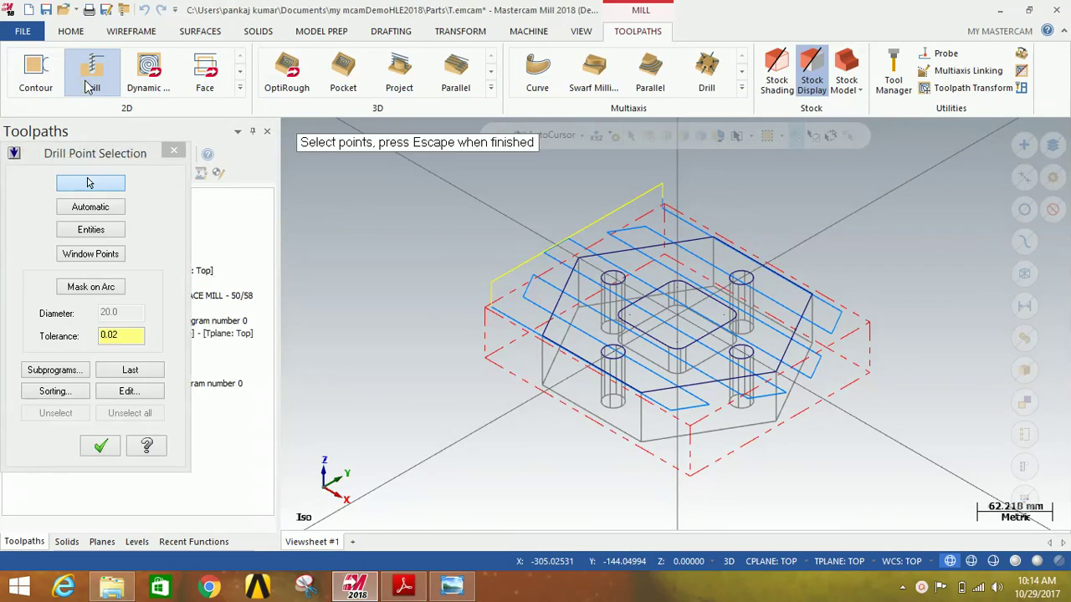
pyautogui.scroll(3, 632, 370)
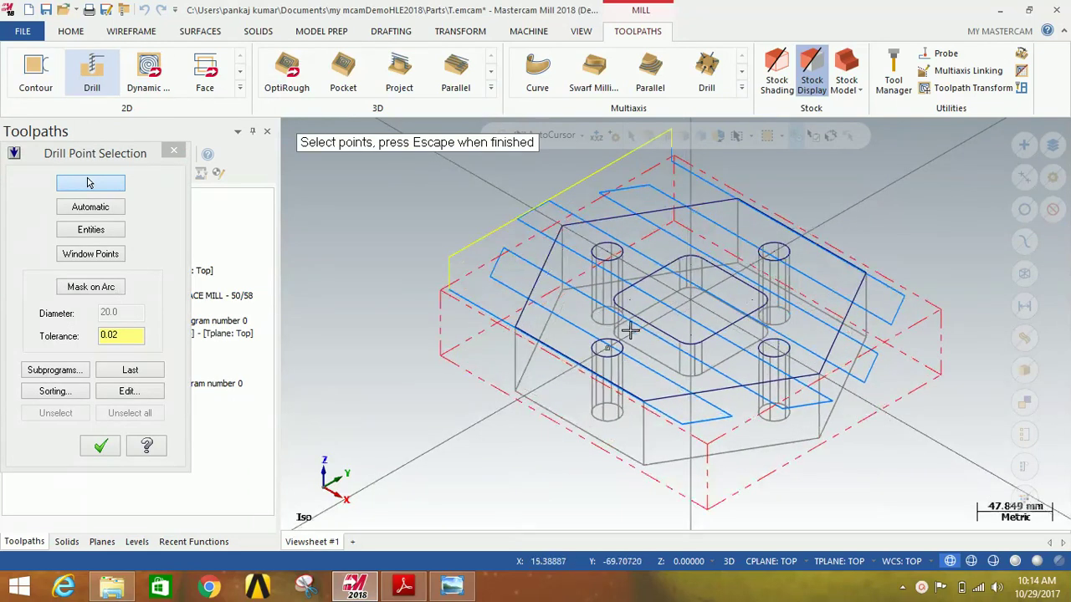
pyautogui.click(610, 251)
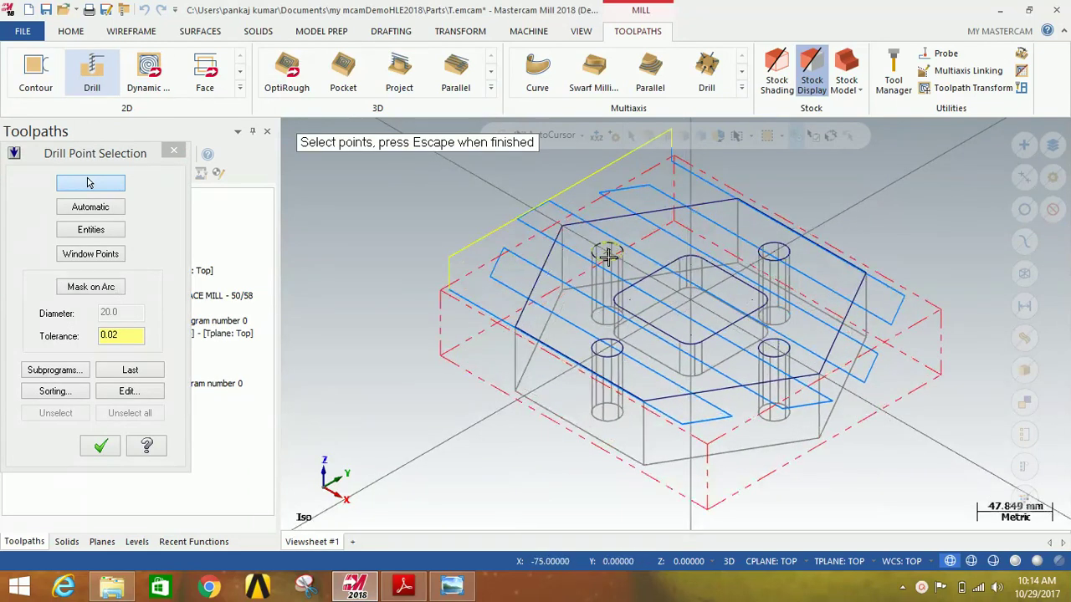
pyautogui.click(608, 348)
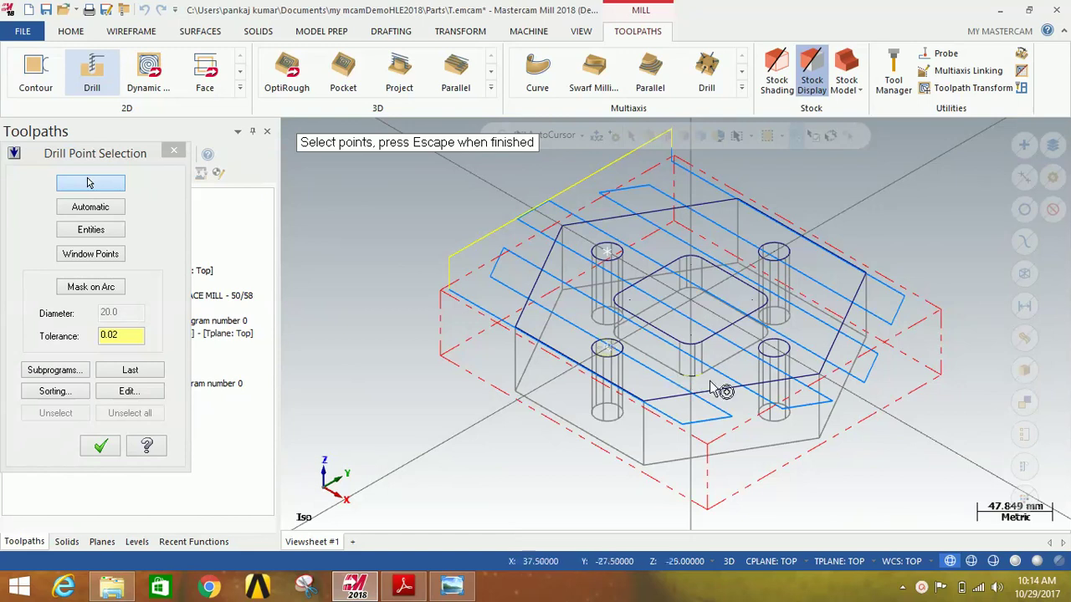
pyautogui.click(775, 352)
pyautogui.scroll(2, 776, 324)
pyautogui.click(778, 238)
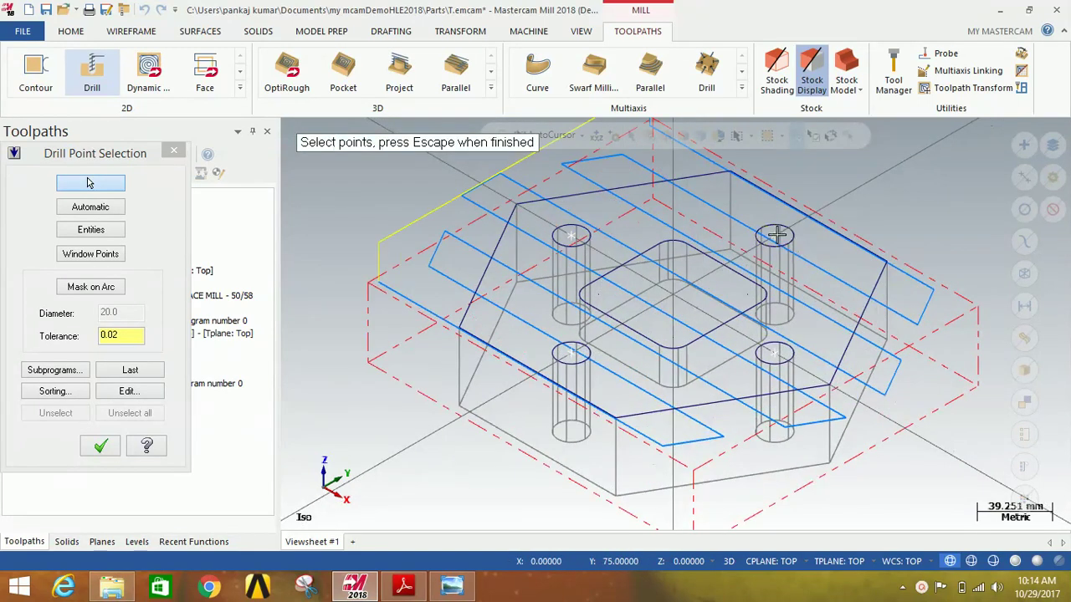
pyautogui.click(104, 447)
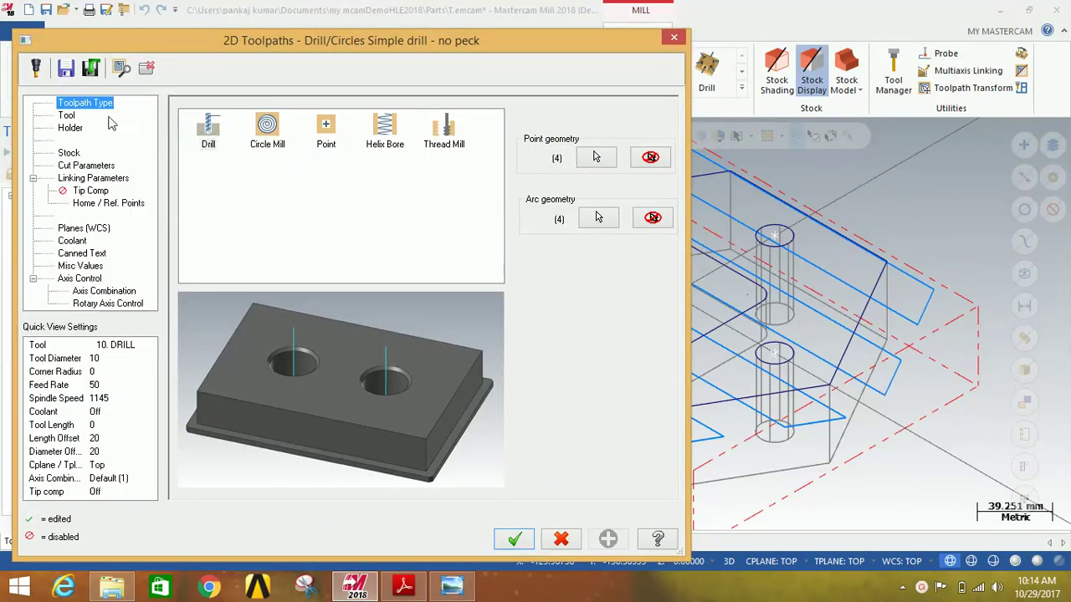
# - Choose the 20 mm solid carbide drill from the tool library, filtered to drills of 20 mm diameter
pyautogui.click(66, 116)
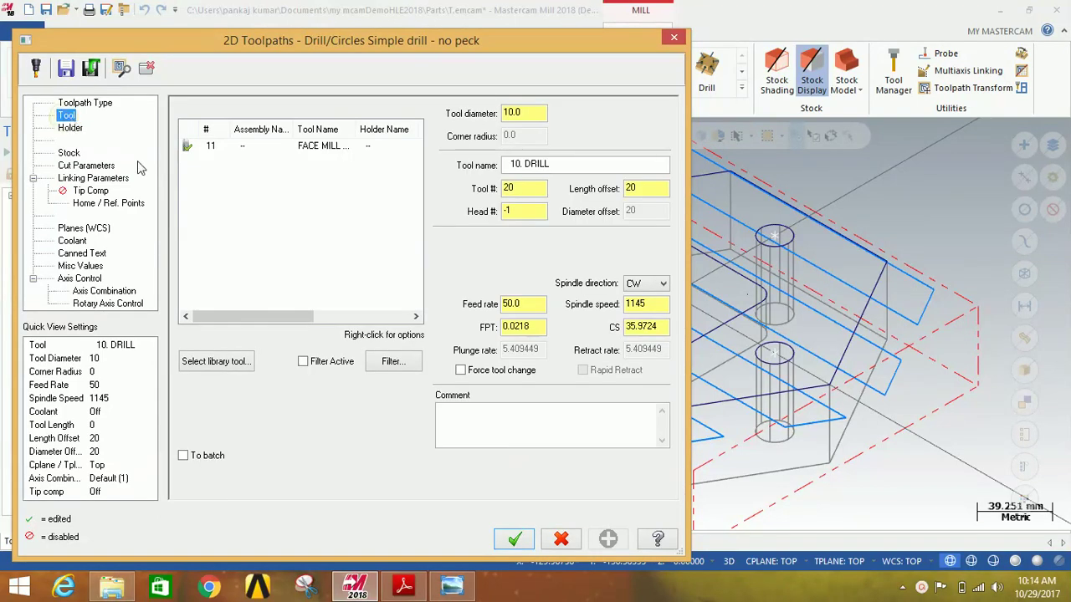
pyautogui.click(232, 370)
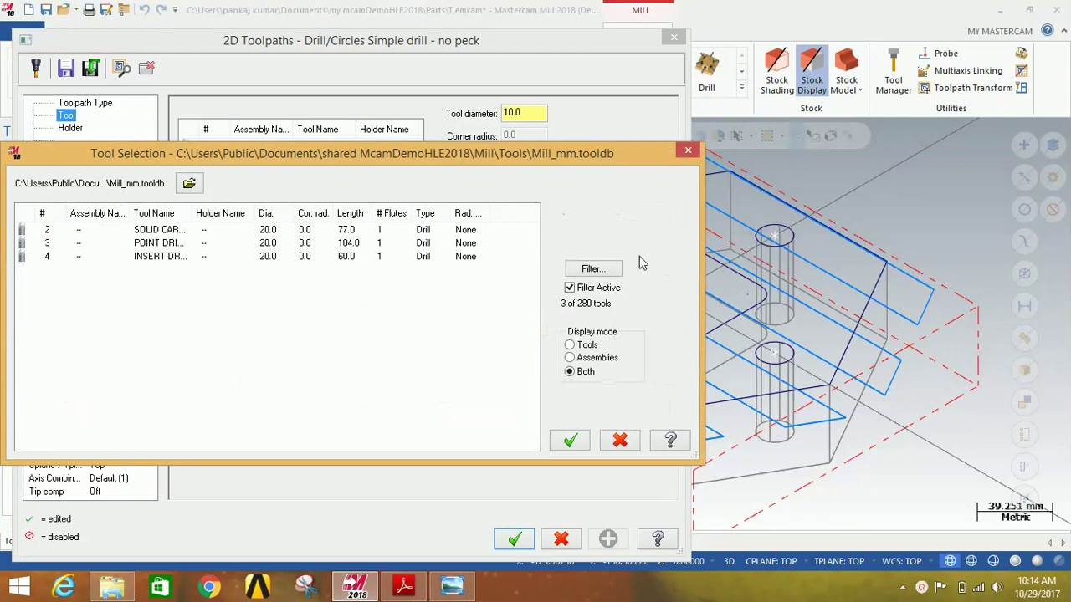
pyautogui.click(601, 269)
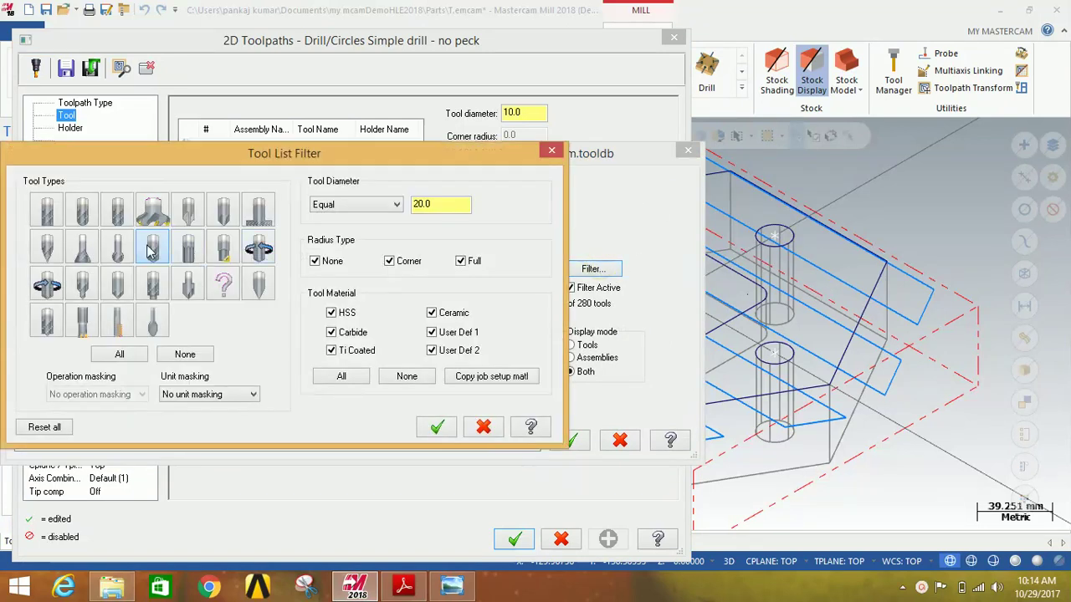
pyautogui.click(153, 248)
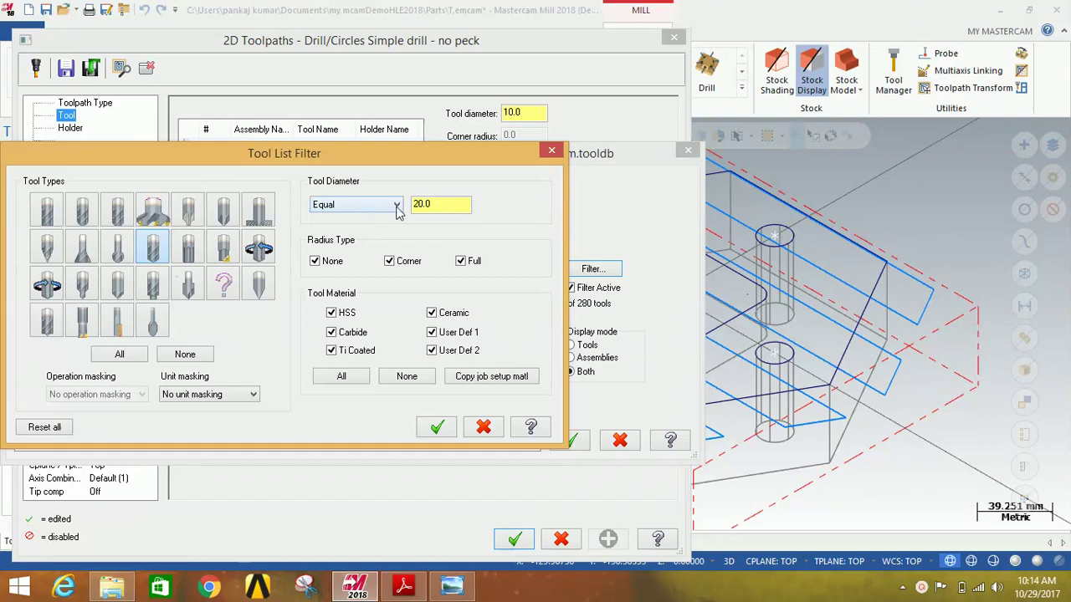
pyautogui.click(437, 204)
pyautogui.moveTo(438, 204); pyautogui.dragTo(410, 204)
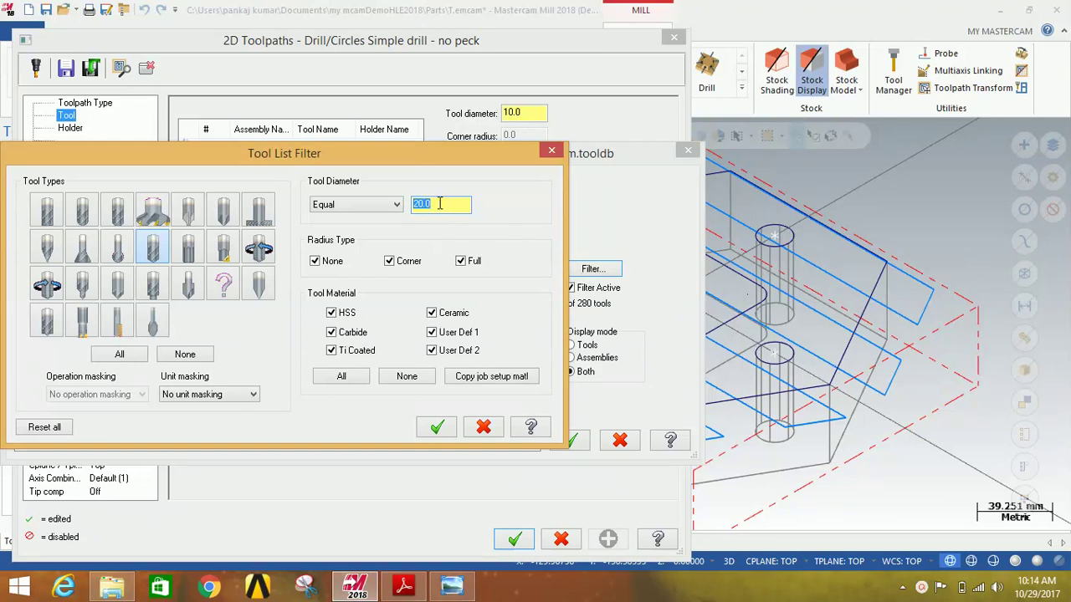
pyautogui.click(437, 427)
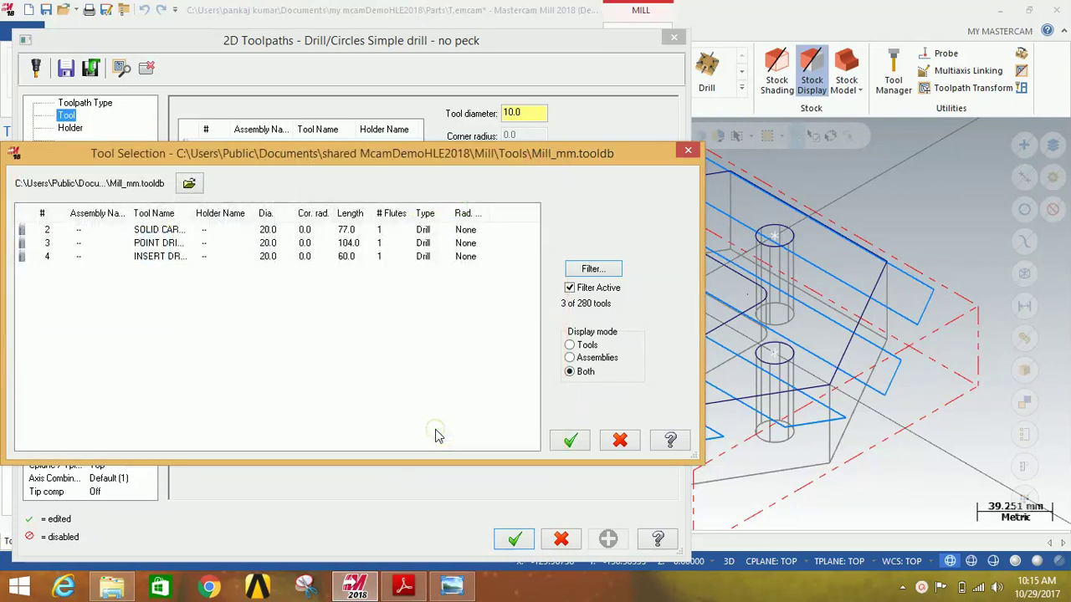
pyautogui.click(306, 231)
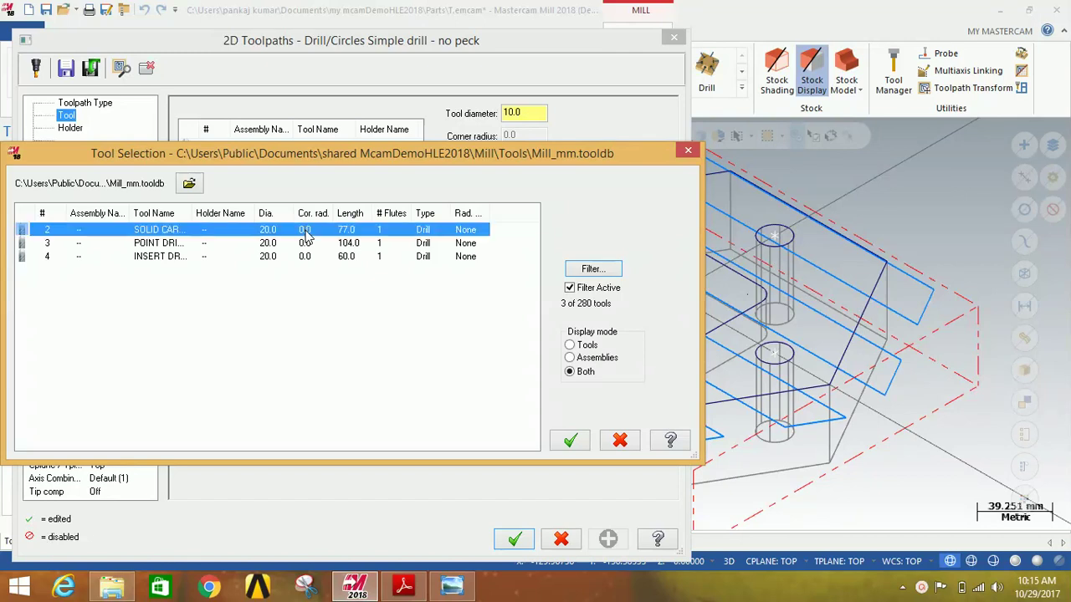
pyautogui.click(570, 441)
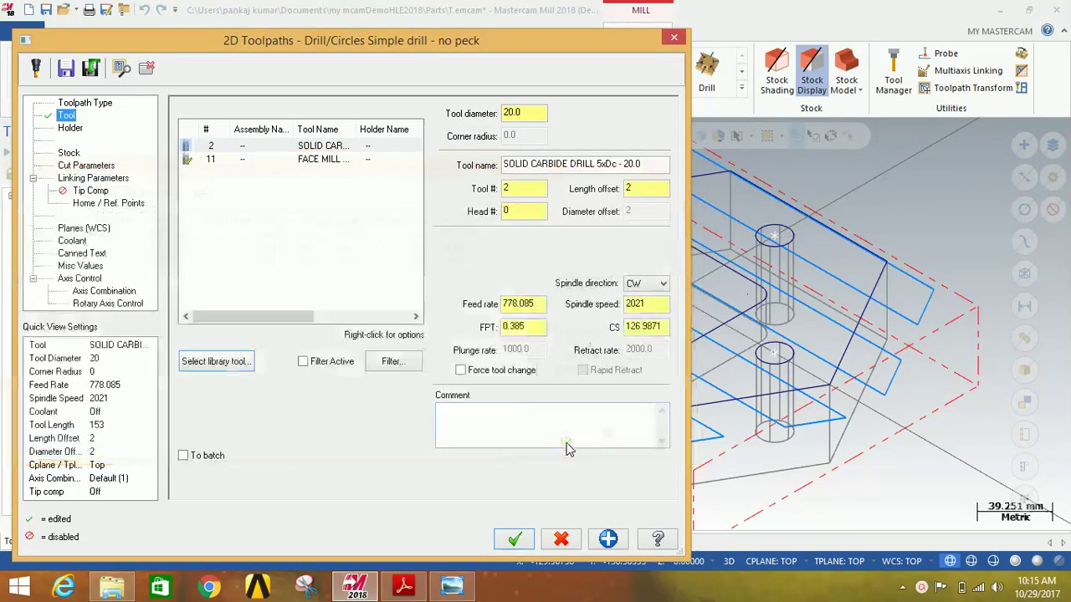
# - Make the drill toolpath use stock from Stock Setup for the feed position, with the affected linking parameters set to incremental
pyautogui.click(77, 130)
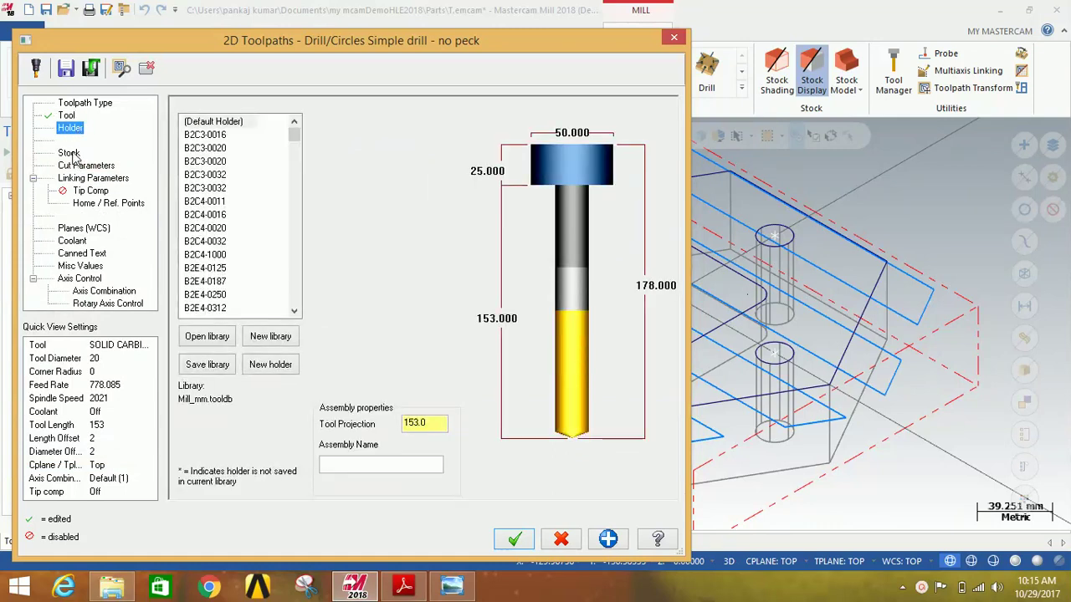
pyautogui.click(70, 154)
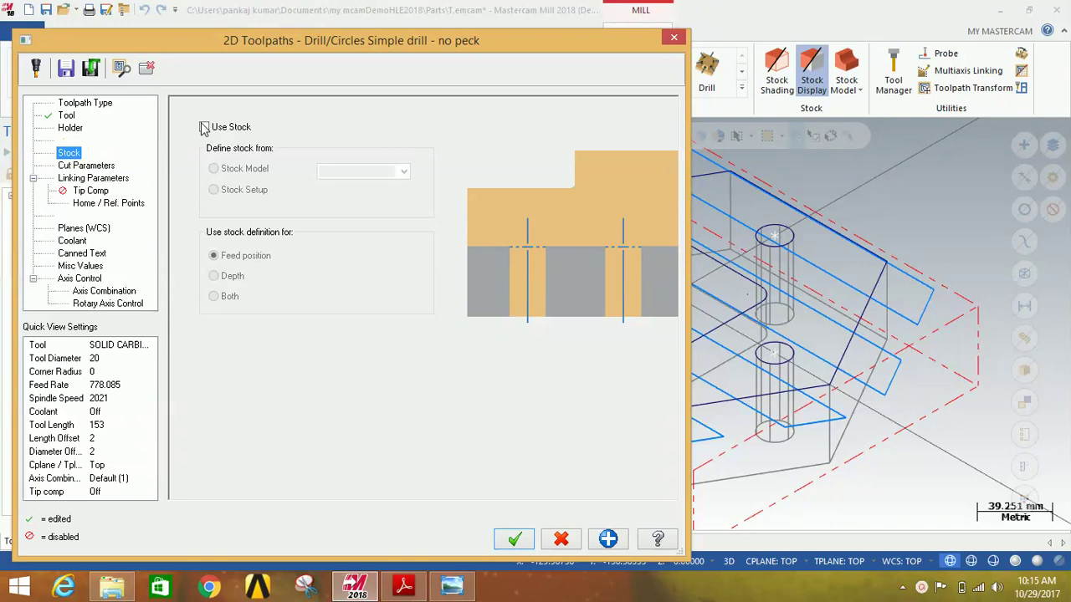
pyautogui.click(204, 128)
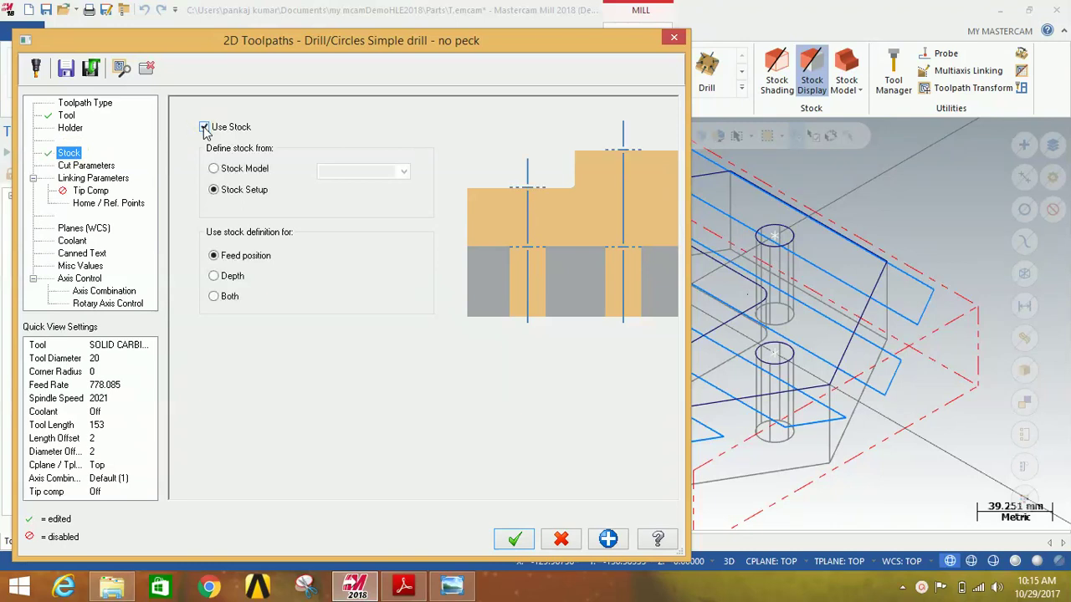
pyautogui.click(86, 166)
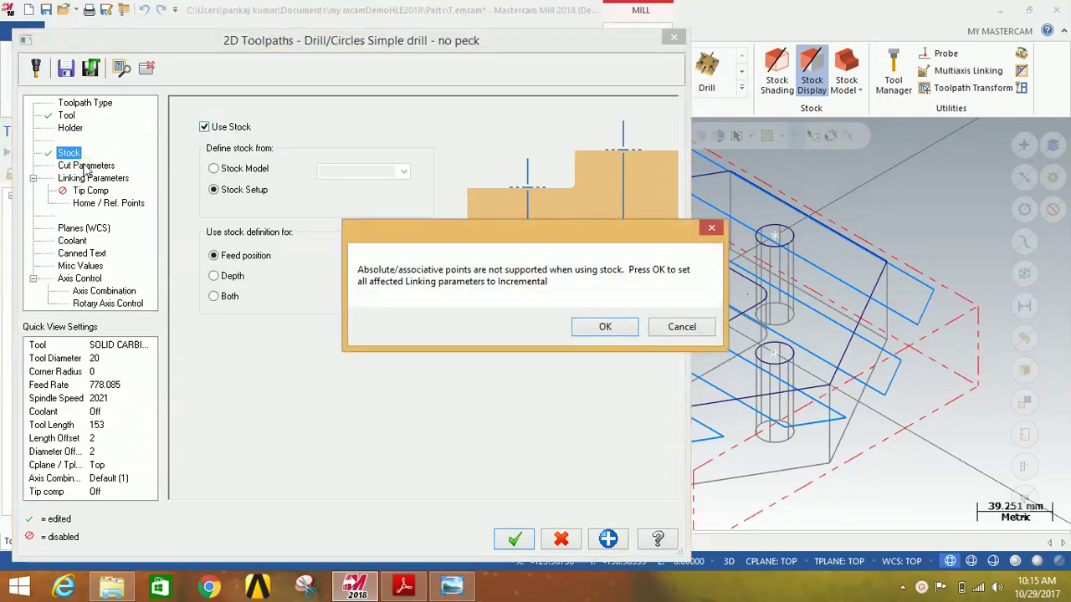
pyautogui.click(609, 328)
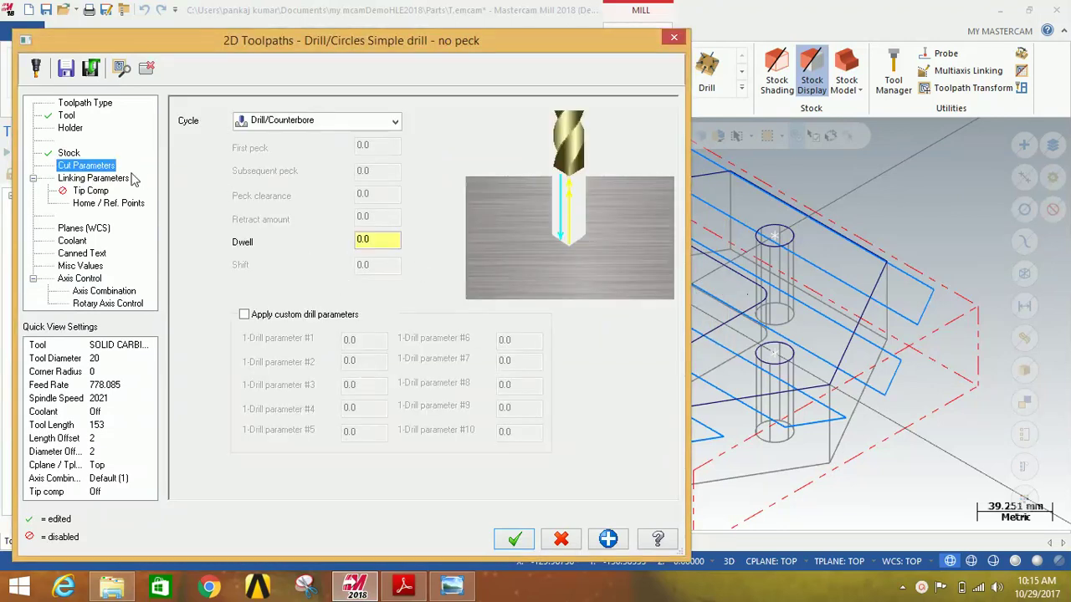
# - Set the incremental drilling depth in the linking parameters and generate the drill toolpath
pyautogui.click(94, 178)
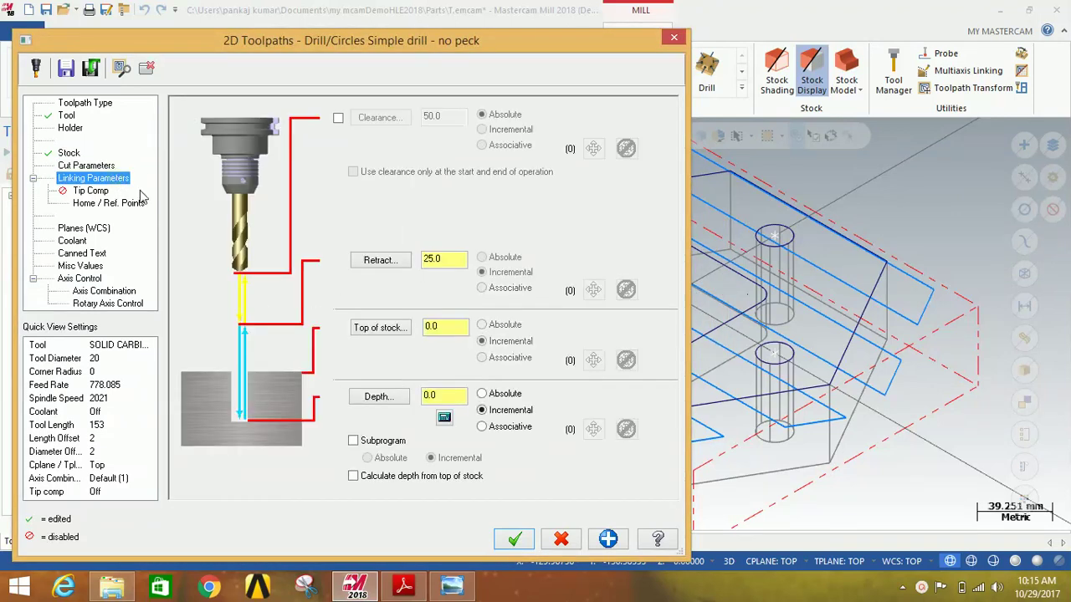
pyautogui.doubleClick(453, 398)
pyautogui.click(502, 542)
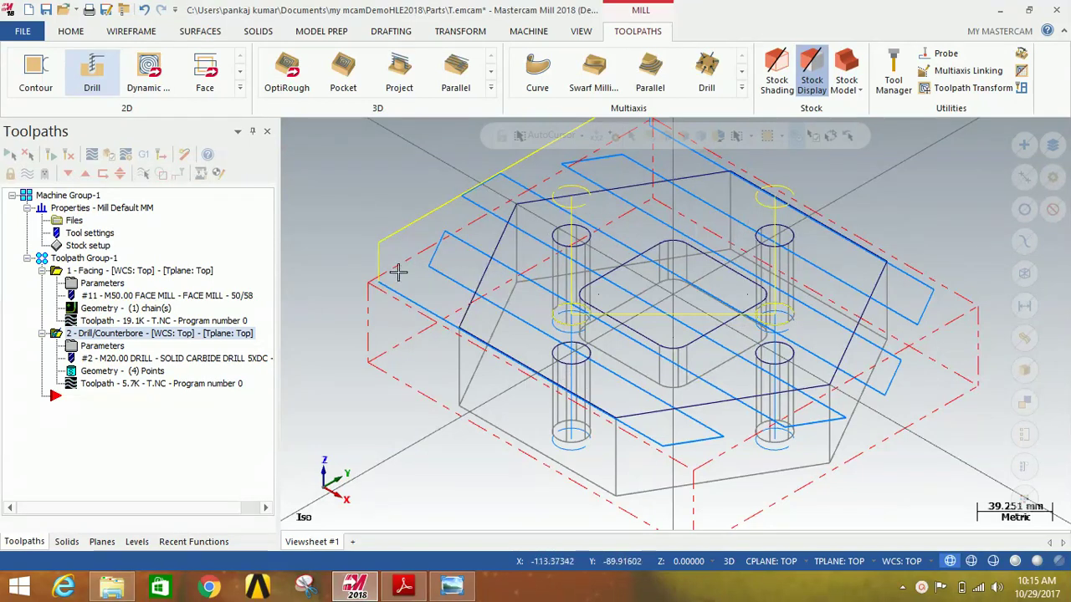
# - Start a 2D pocket toolpath using the top edge chain of the central rounded square as the boundary
pyautogui.moveTo(586, 284); pyautogui.dragTo(354, 296, button='middle')
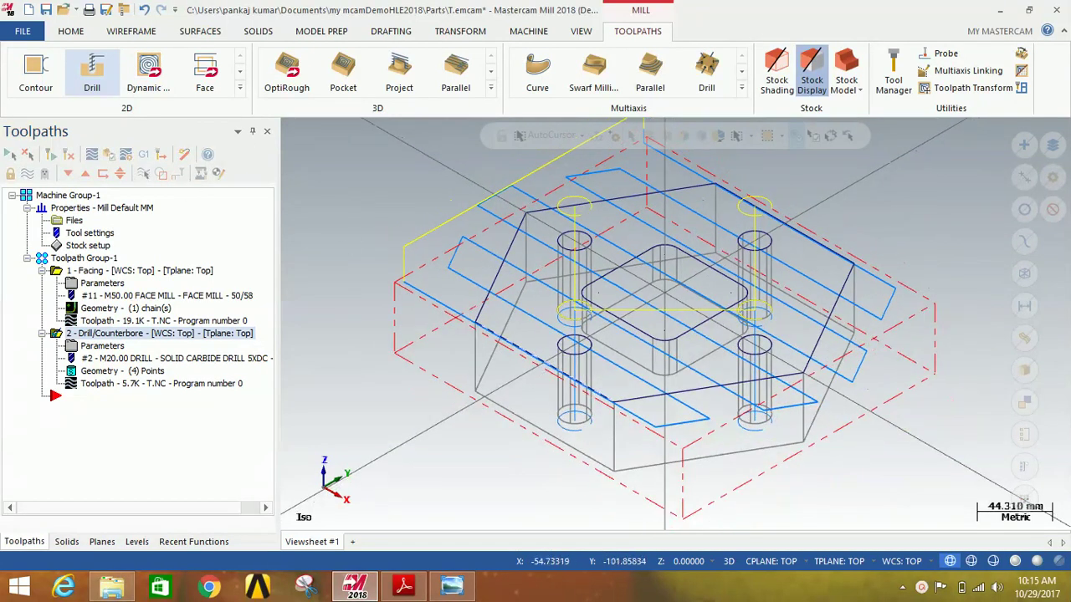
pyautogui.click(240, 88)
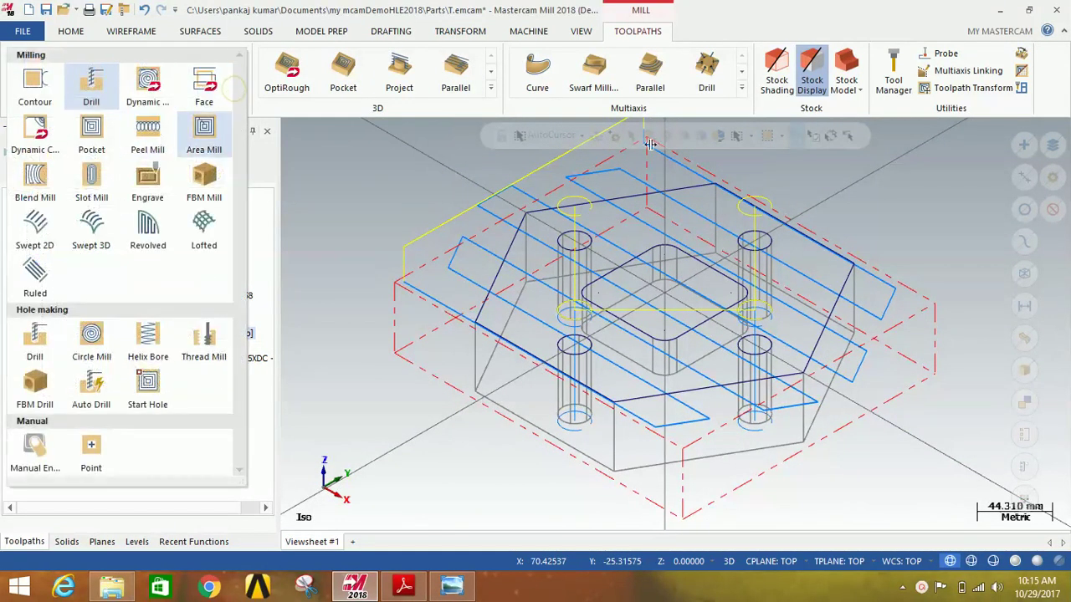
pyautogui.click(107, 128)
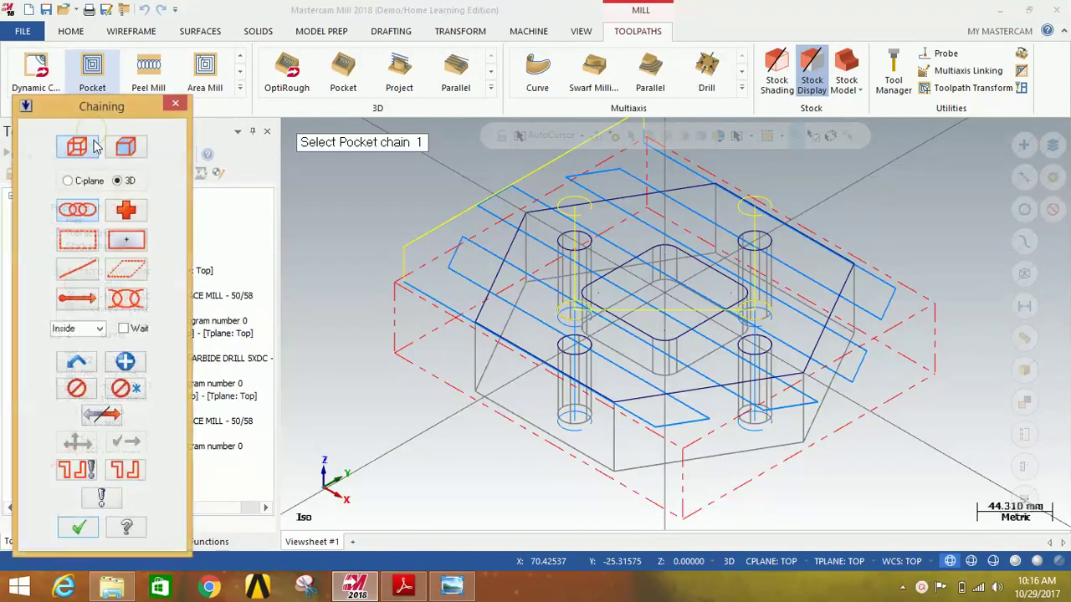
pyautogui.click(610, 278)
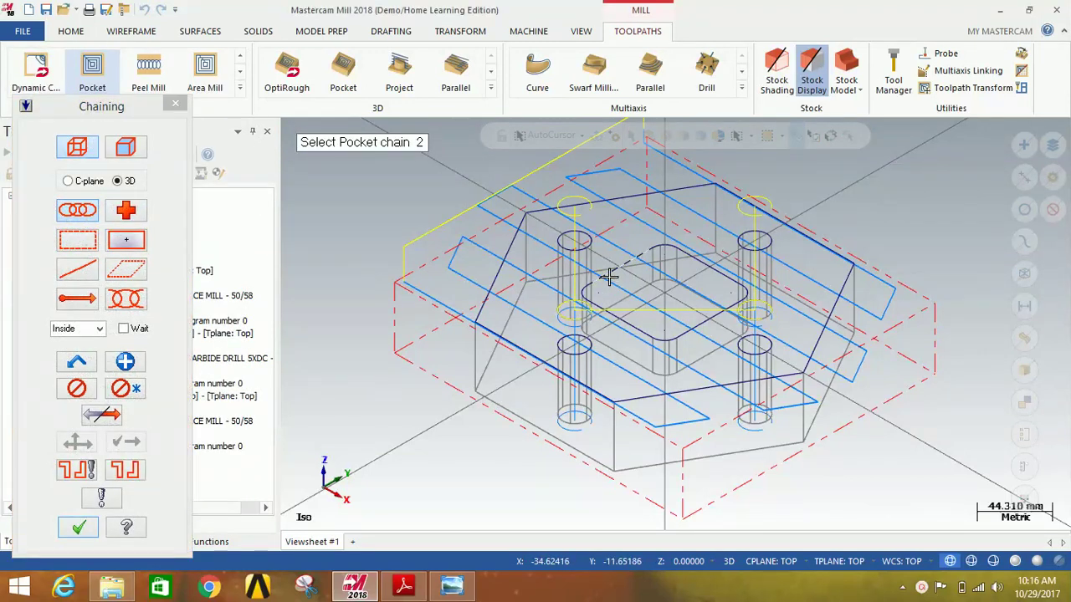
pyautogui.click(78, 528)
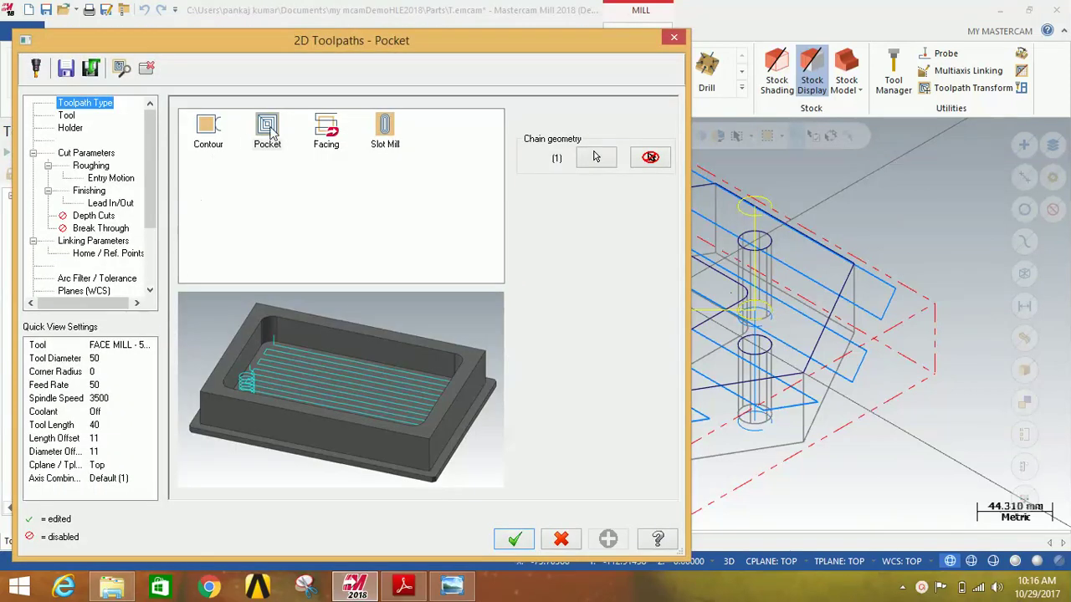
# - Choose the 20 mm flat end mill from the tool library for the pocket toolpath
pyautogui.click(66, 114)
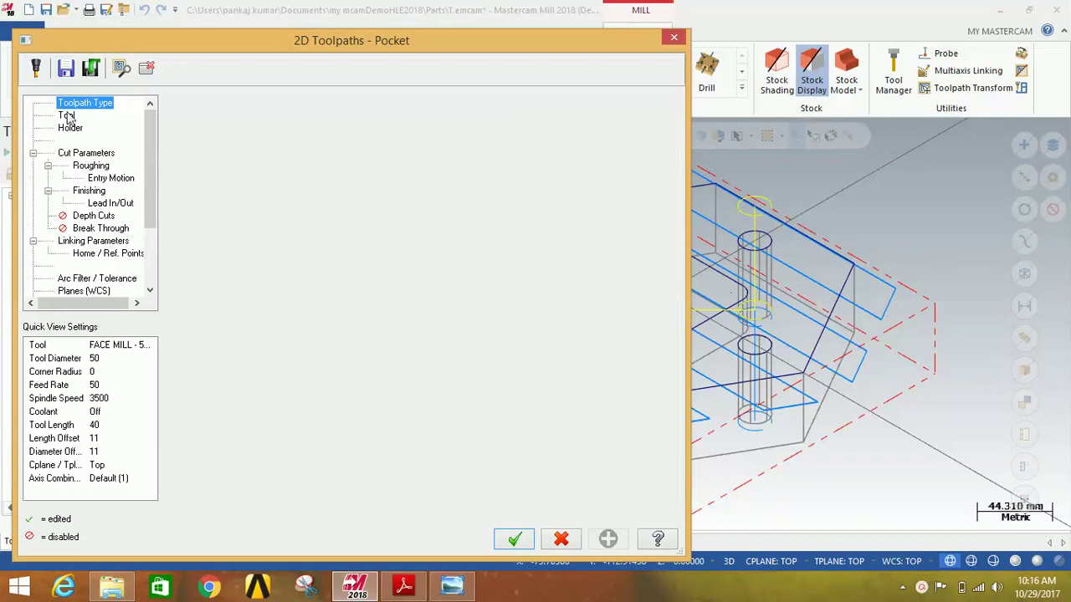
pyautogui.click(209, 368)
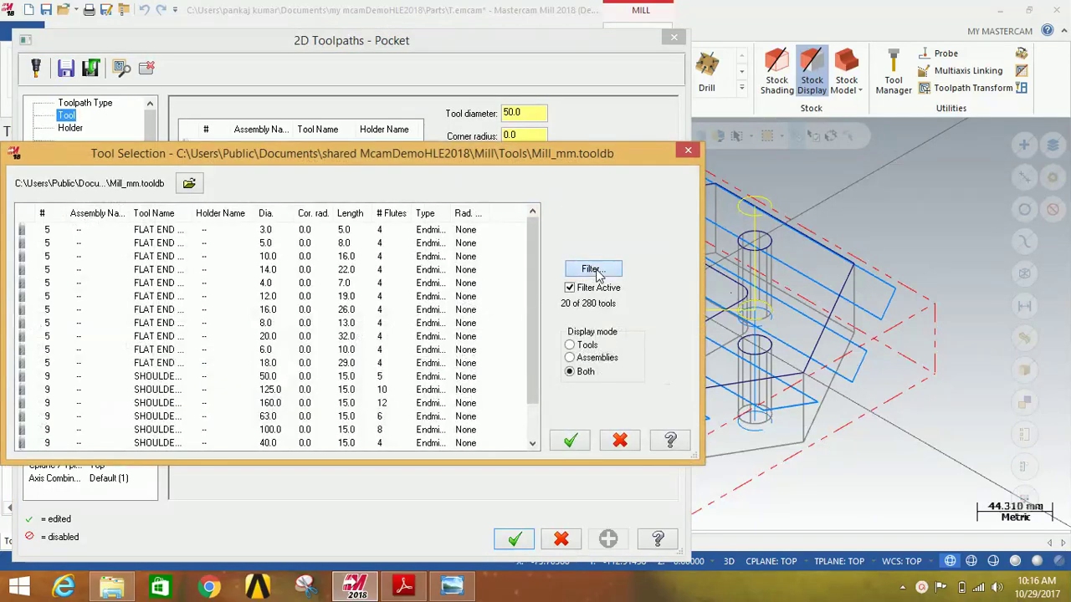
pyautogui.click(591, 269)
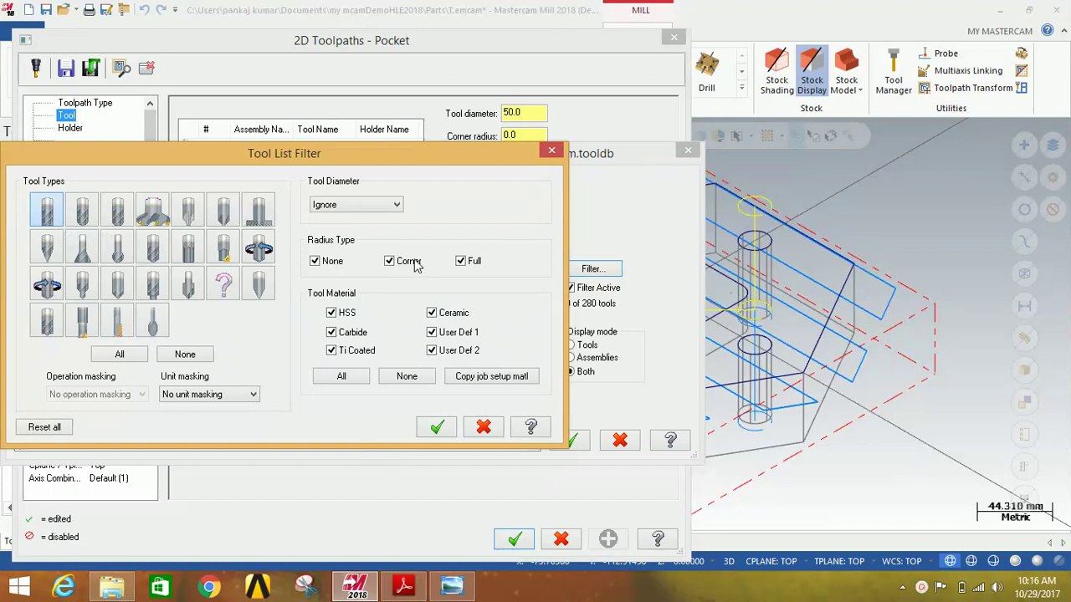
pyautogui.click(437, 427)
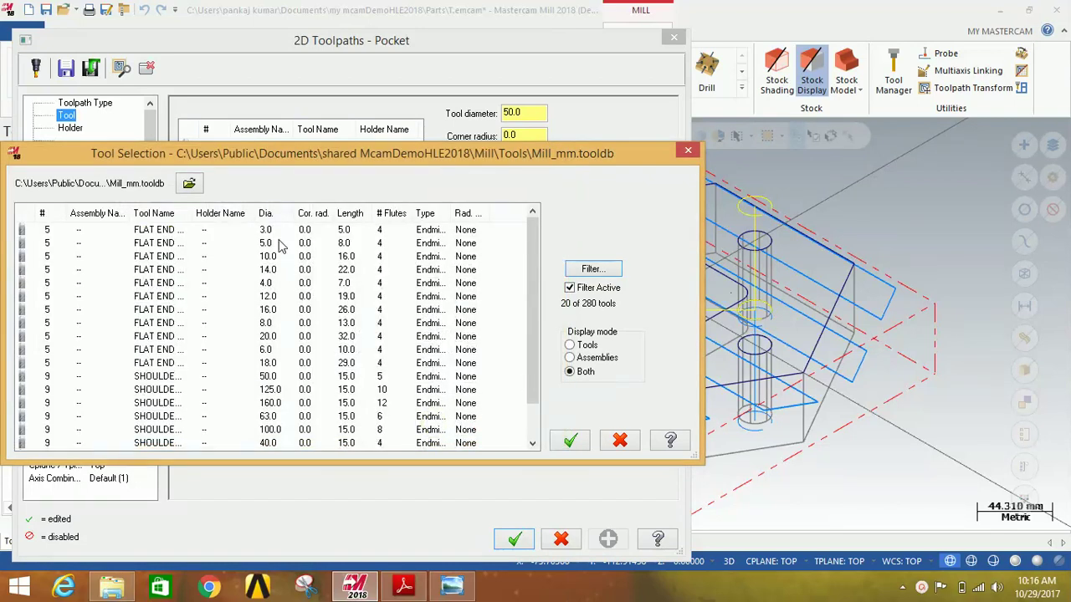
pyautogui.click(267, 337)
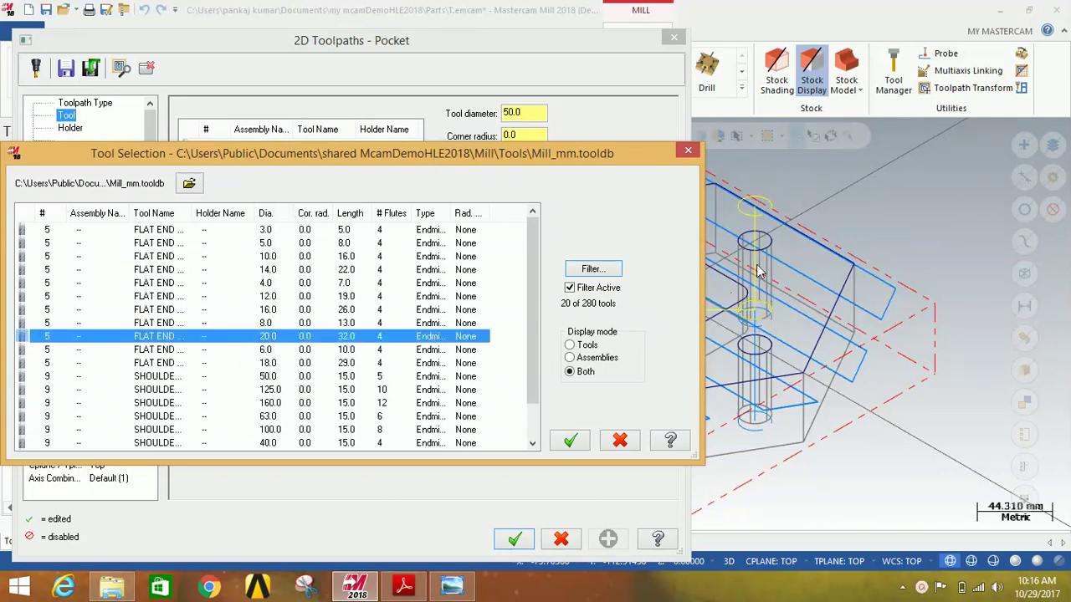
pyautogui.click(863, 461)
pyautogui.click(569, 440)
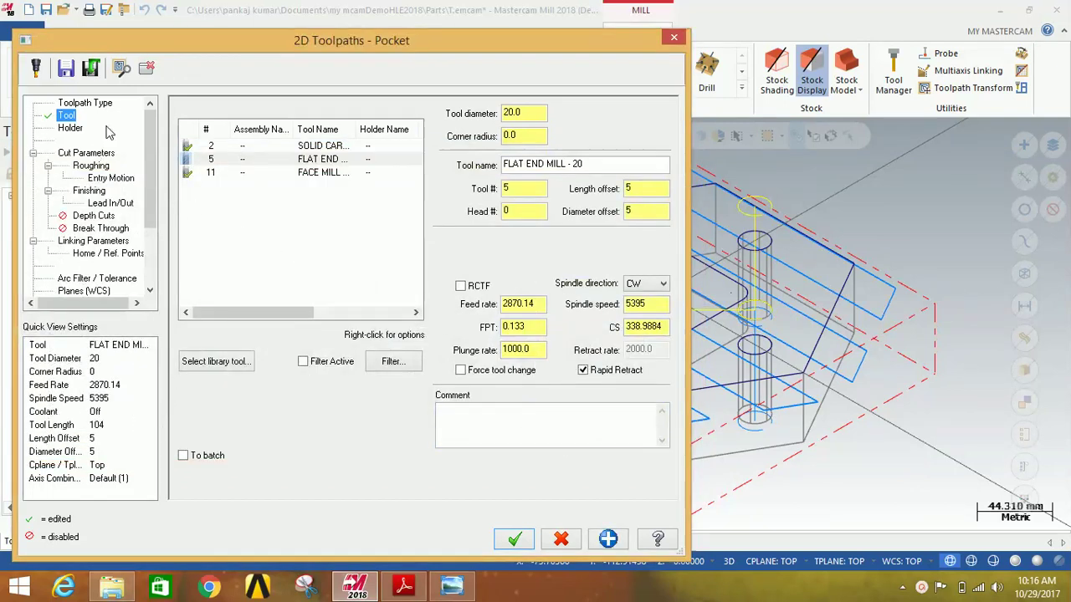
# - Set the pocket's stock to leave to 0 on both walls and floors
pyautogui.click(50, 128)
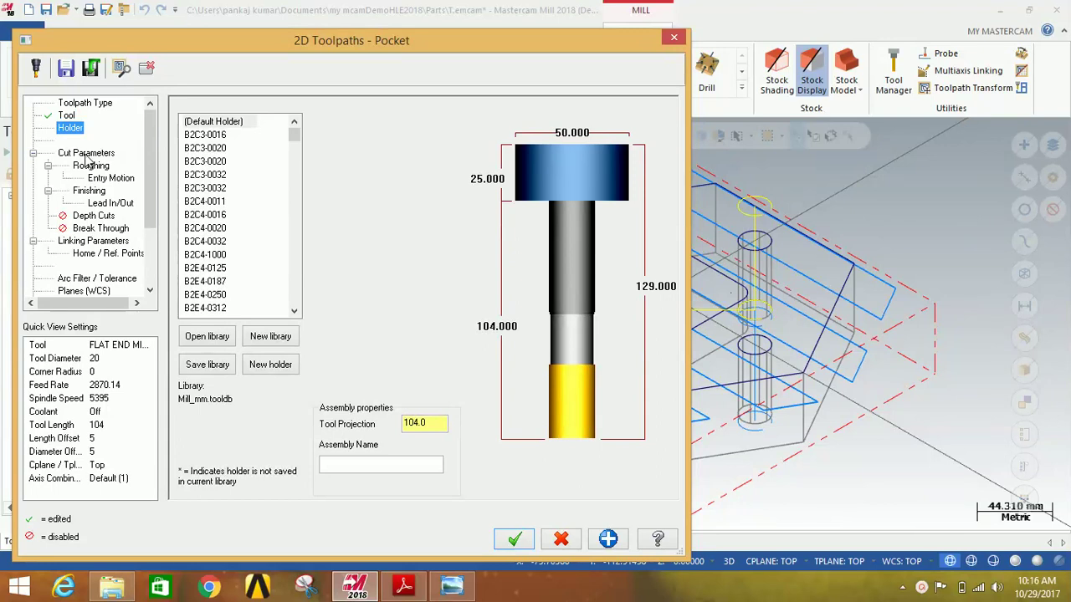
pyautogui.click(85, 154)
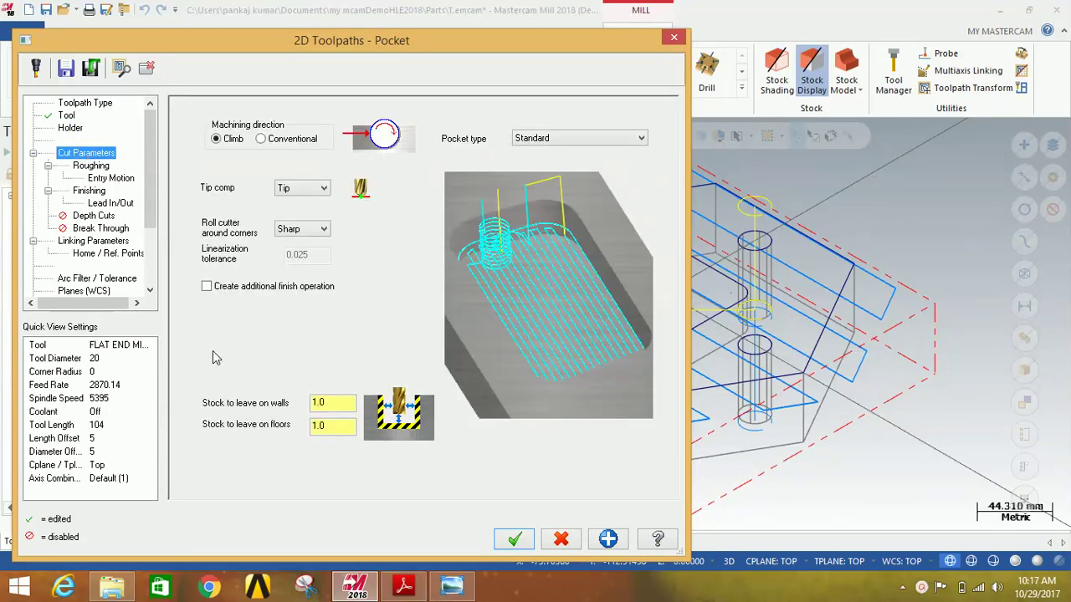
pyautogui.doubleClick(336, 405)
pyautogui.doubleClick(333, 426)
pyautogui.write('0')
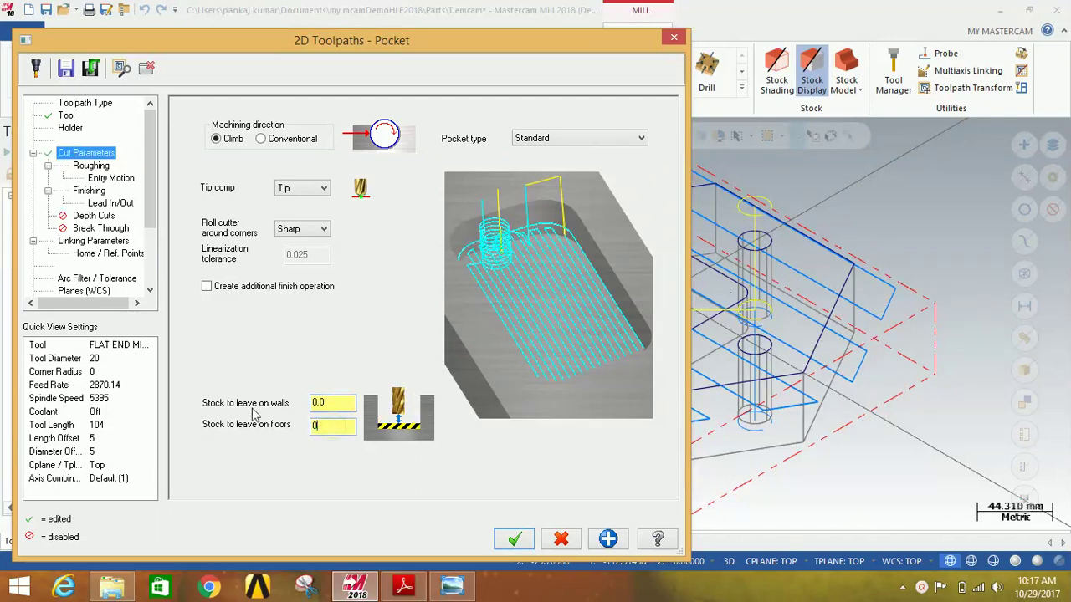
# - Set the pocket's roughing method to Constant Overlap Spiral and review the entry motion, finishing and lead in/out settings
pyautogui.click(92, 166)
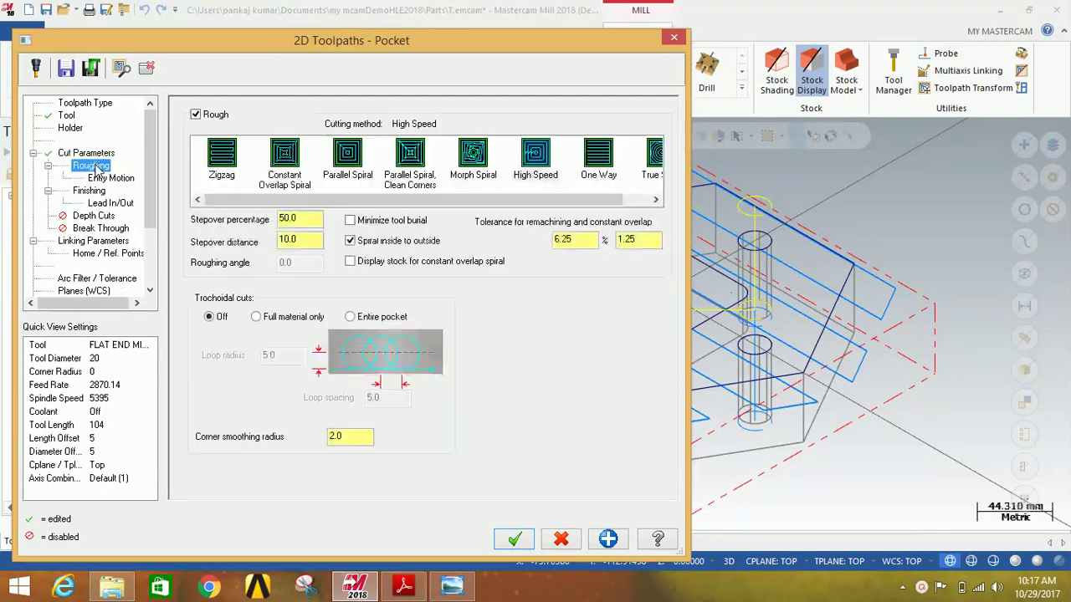
pyautogui.click(285, 156)
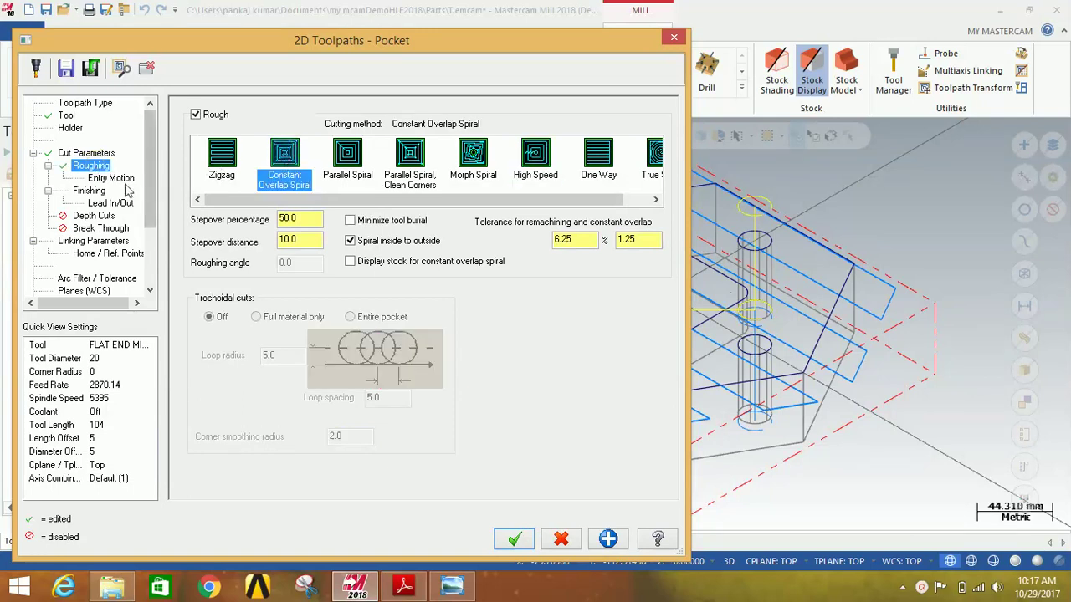
pyautogui.click(111, 178)
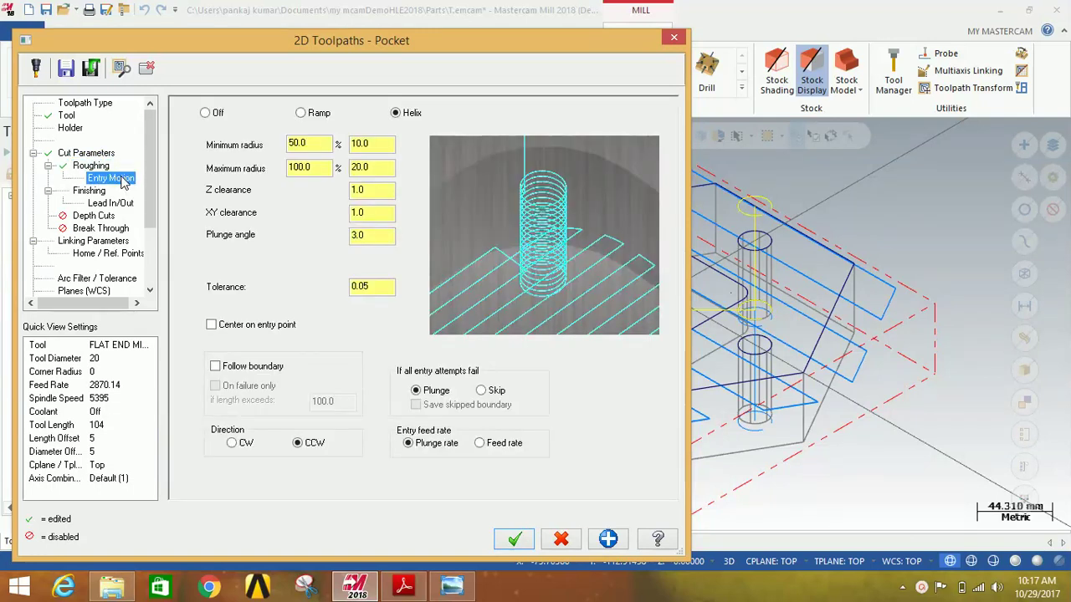
pyautogui.click(90, 190)
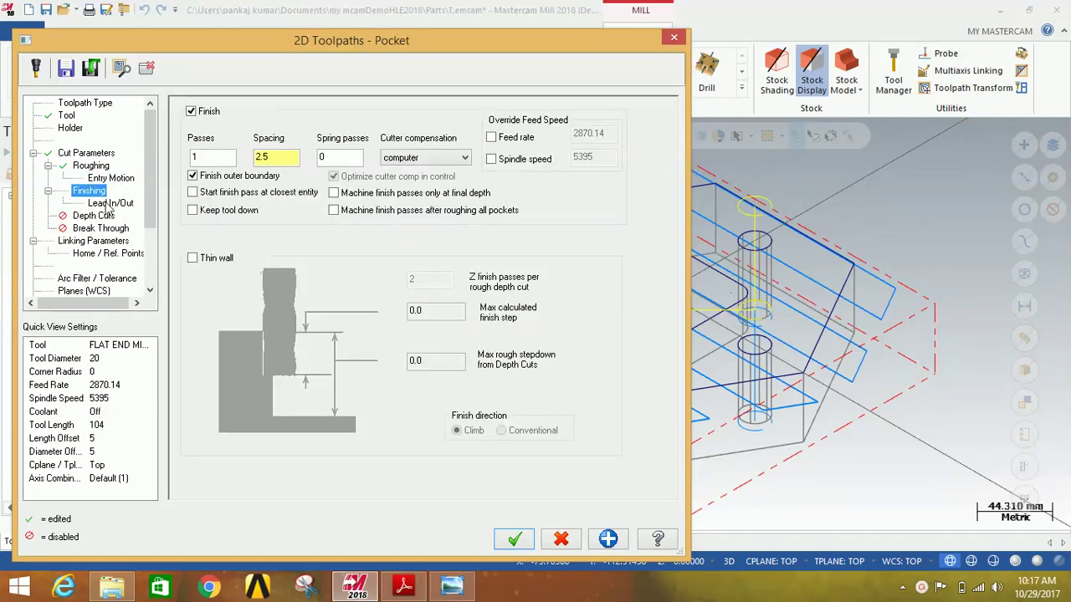
pyautogui.click(109, 204)
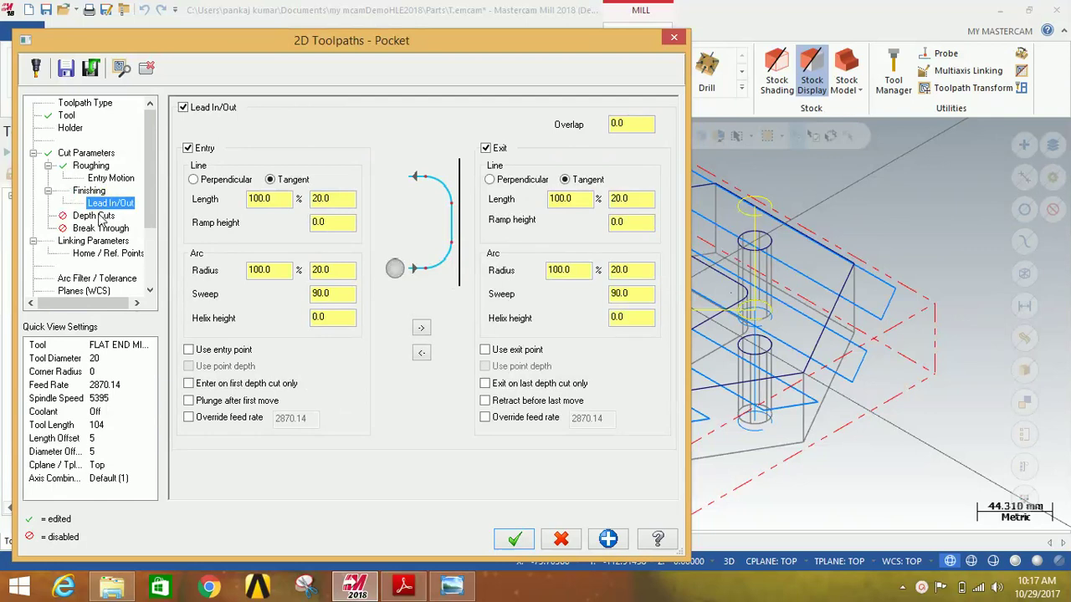
# - Enable depth cuts for the pocket with a max rough step of 4, 2 finish cuts and a finish step of 0.25
pyautogui.click(99, 217)
pyautogui.click(207, 120)
pyautogui.click(208, 120)
pyautogui.press('Tab')
pyautogui.write('4')
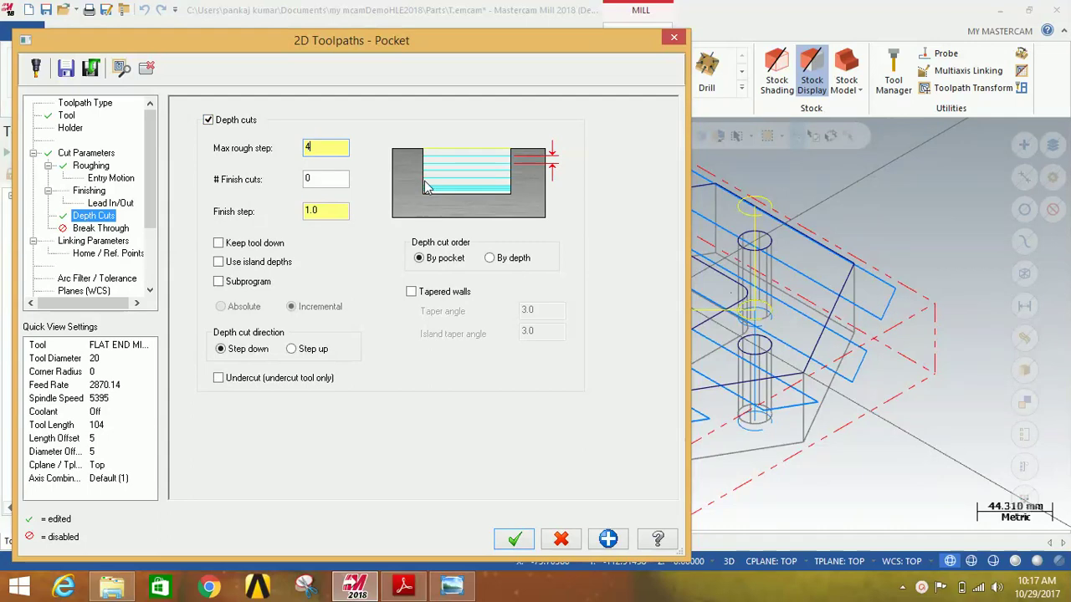
pyautogui.press('Tab')
pyautogui.write('2')
pyautogui.press('Tab')
pyautogui.write('0')
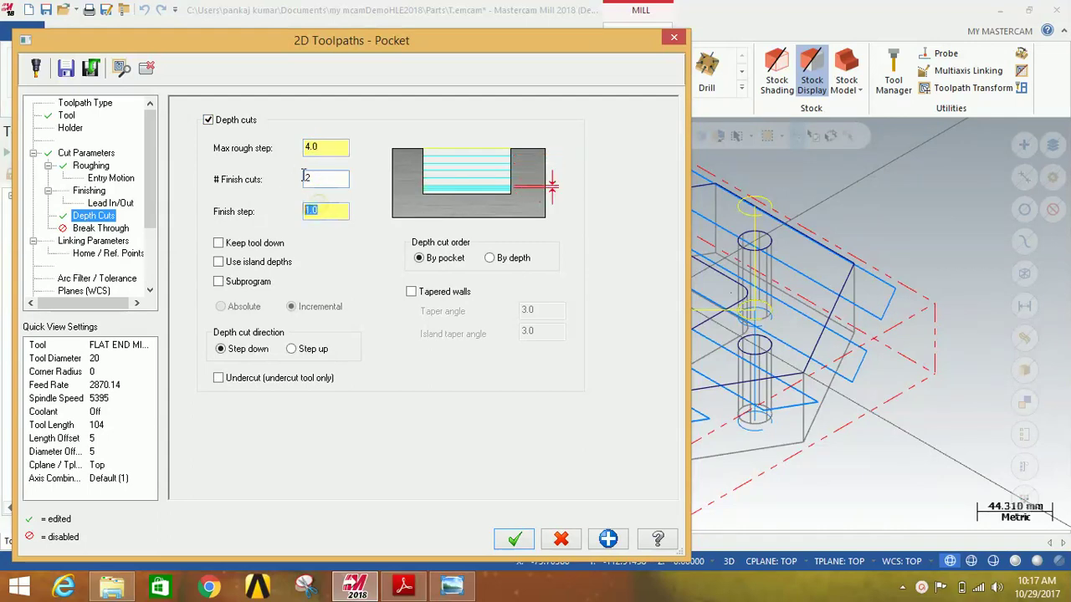
pyautogui.write('.25')
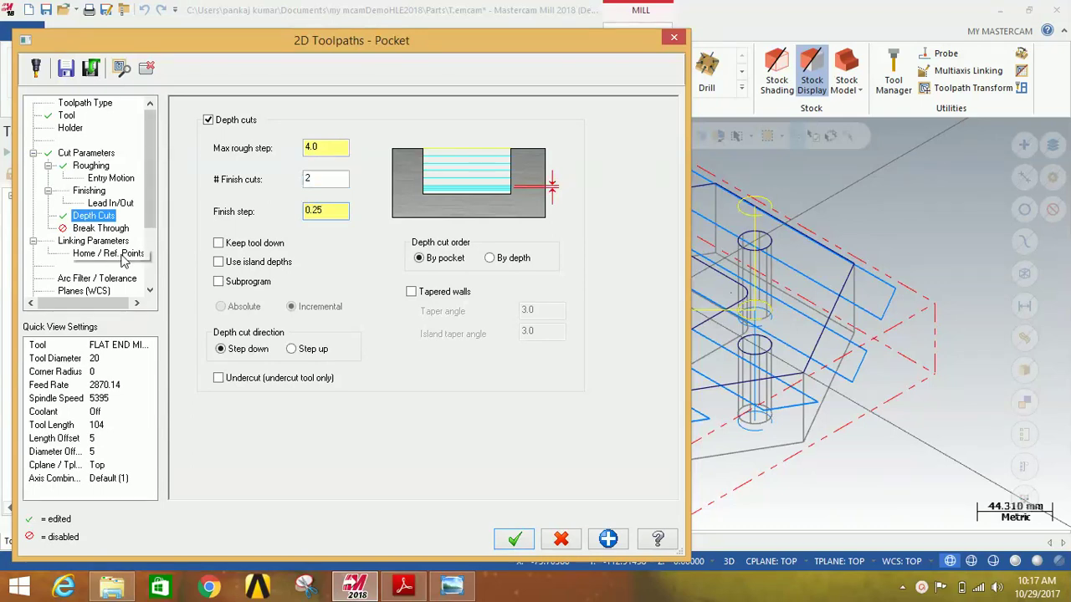
# - Leave break through off, enter the pocket's cutting depth in the linking parameters and generate the pocket toolpath
pyautogui.click(104, 231)
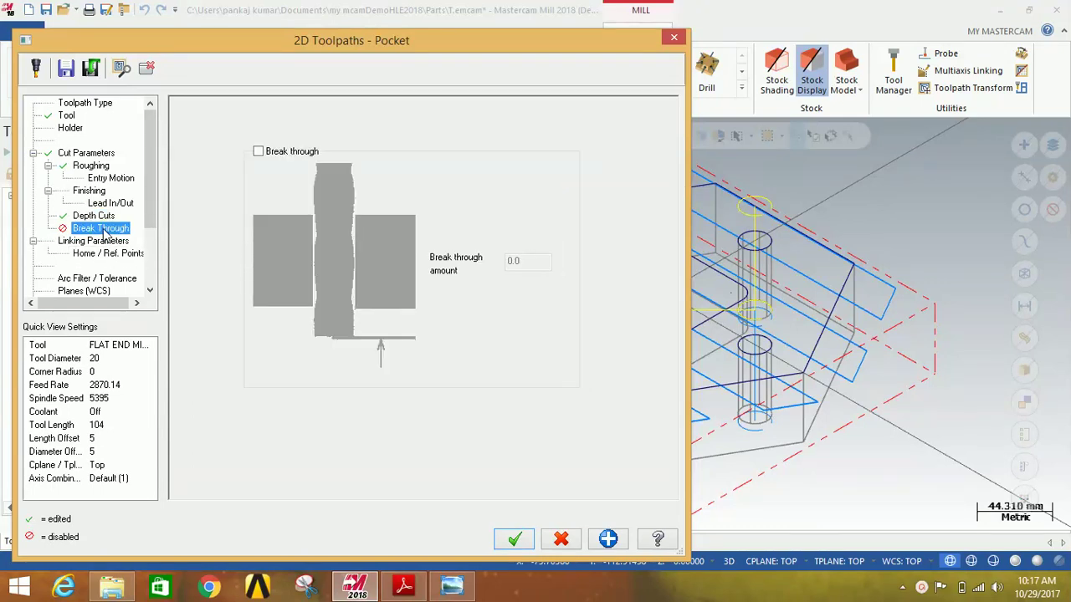
pyautogui.click(94, 241)
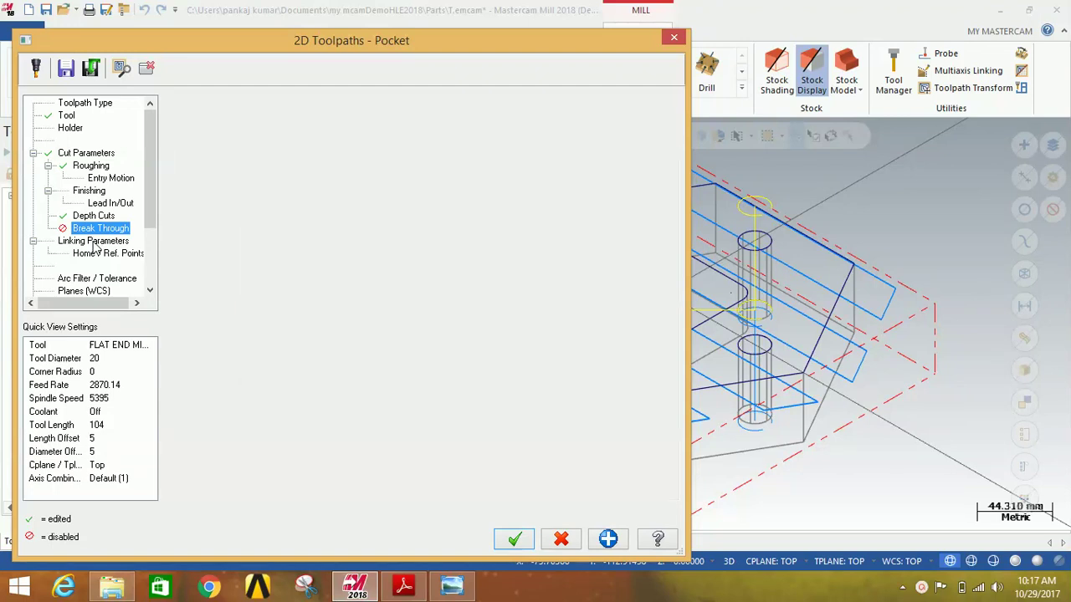
pyautogui.doubleClick(432, 425)
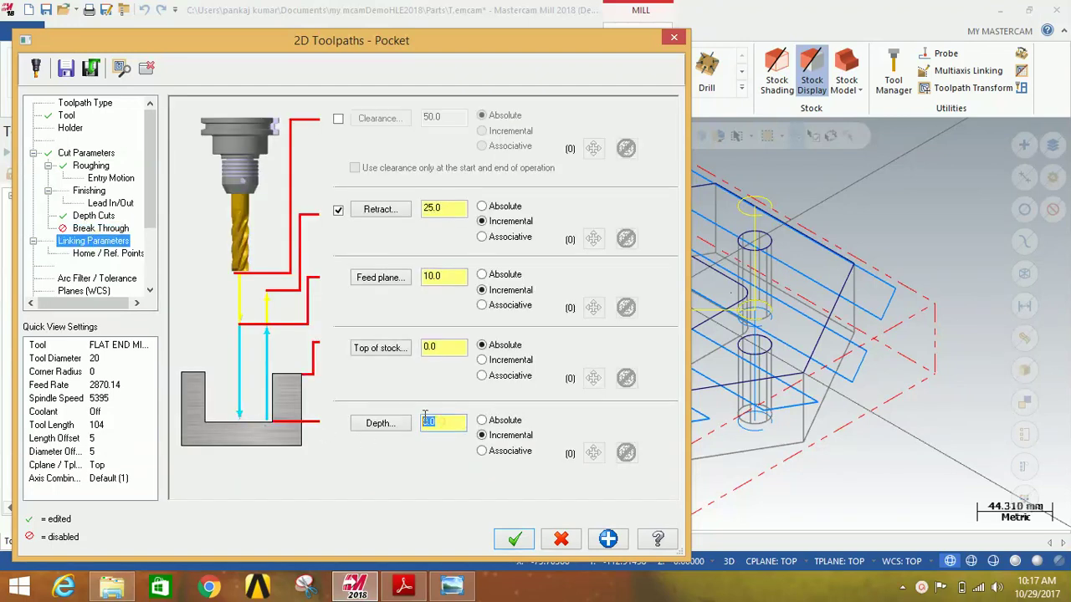
pyautogui.press('BackSpace')
pyautogui.click(511, 541)
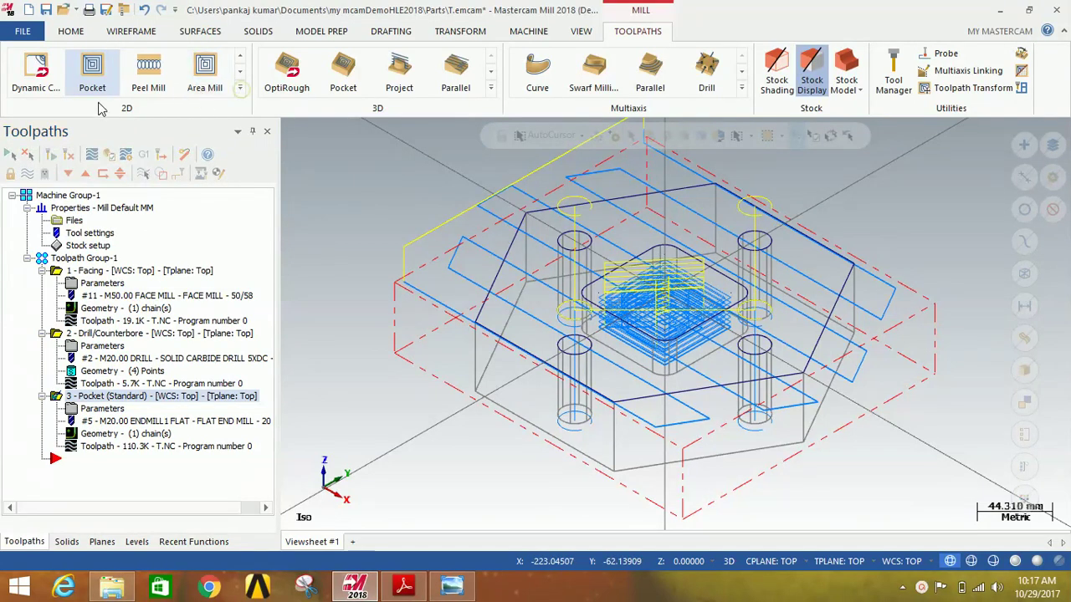
# - Start a 2D contour toolpath using the top outer edge chain of the hexagon as the contour
pyautogui.click(240, 90)
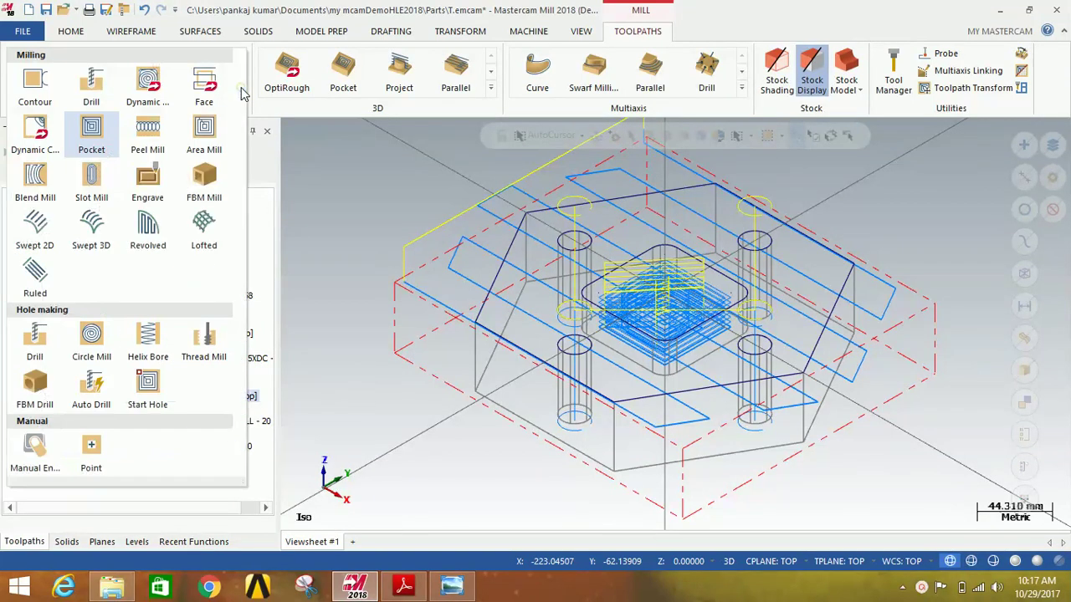
pyautogui.click(33, 100)
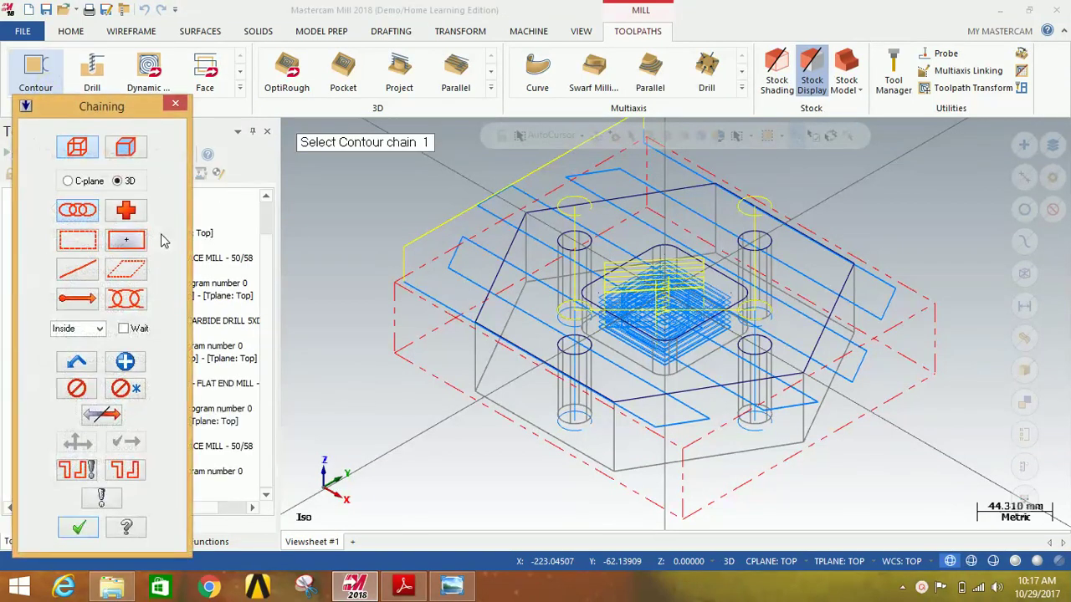
pyautogui.click(495, 272)
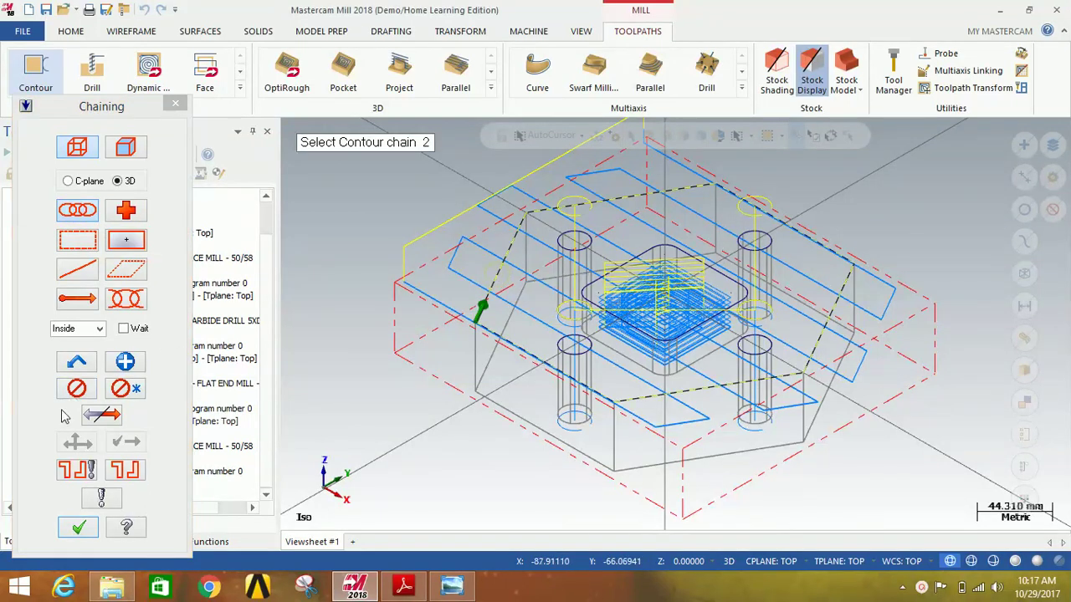
pyautogui.click(78, 527)
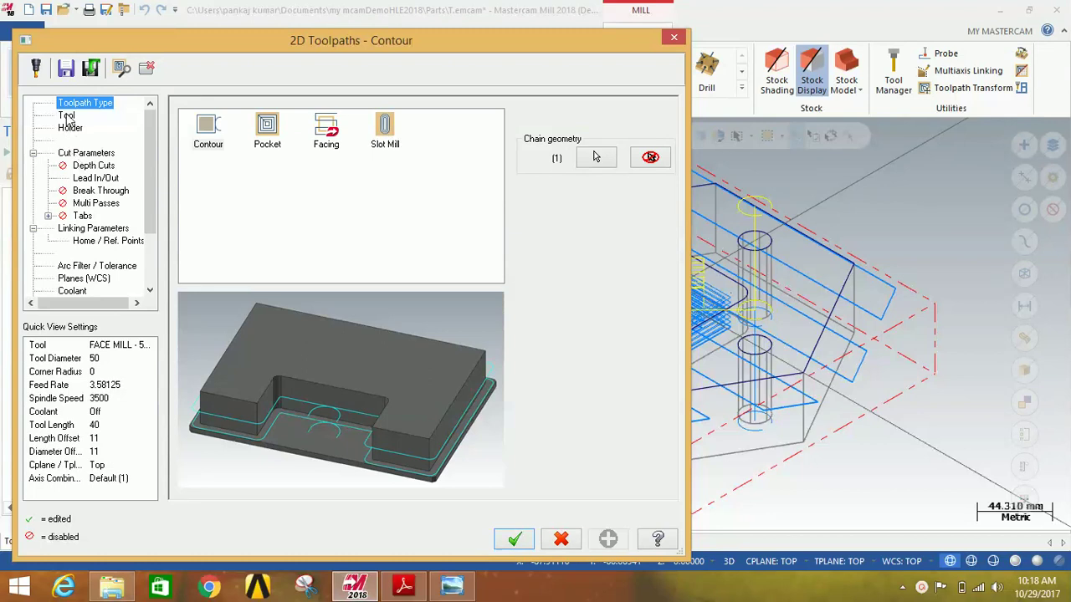
# - Choose the 20 mm ball-nose end mill from the filtered tool library for the contour toolpath
pyautogui.click(67, 117)
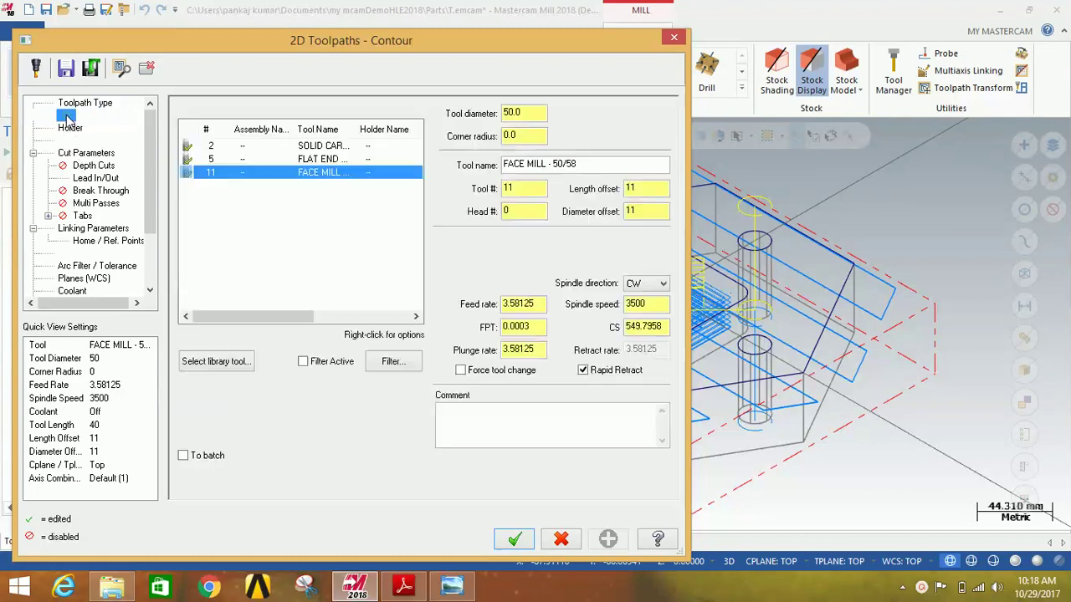
pyautogui.click(219, 366)
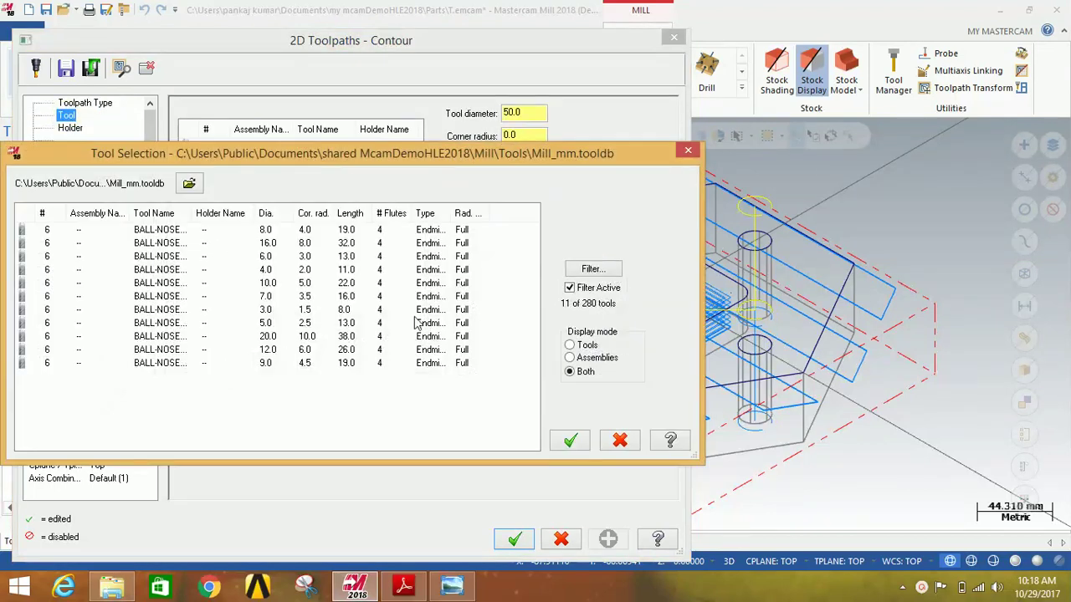
pyautogui.click(591, 269)
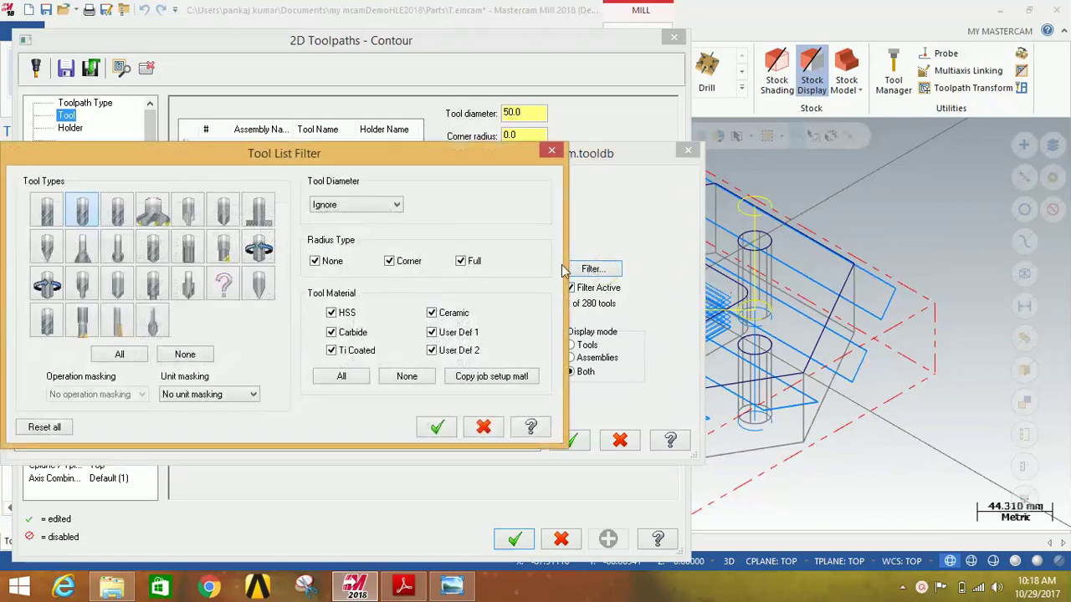
pyautogui.click(83, 211)
pyautogui.click(432, 429)
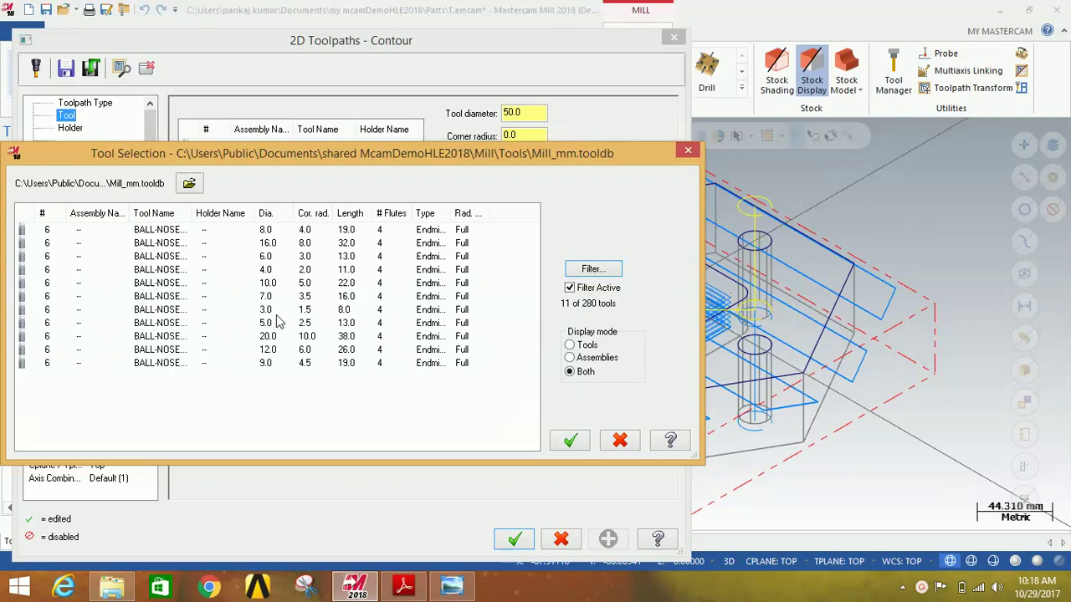
pyautogui.click(332, 337)
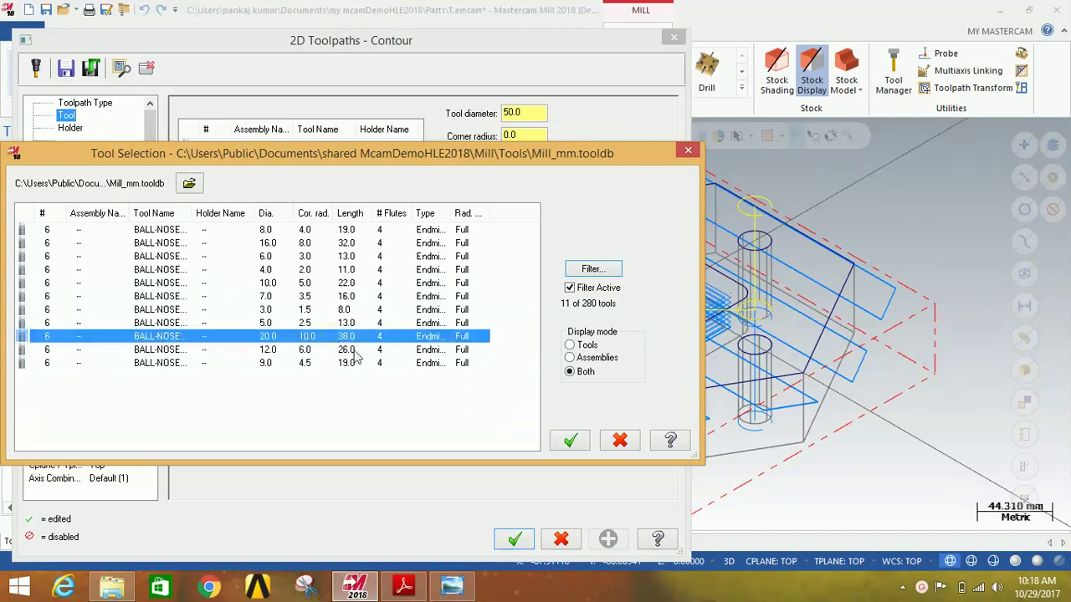
pyautogui.click(571, 441)
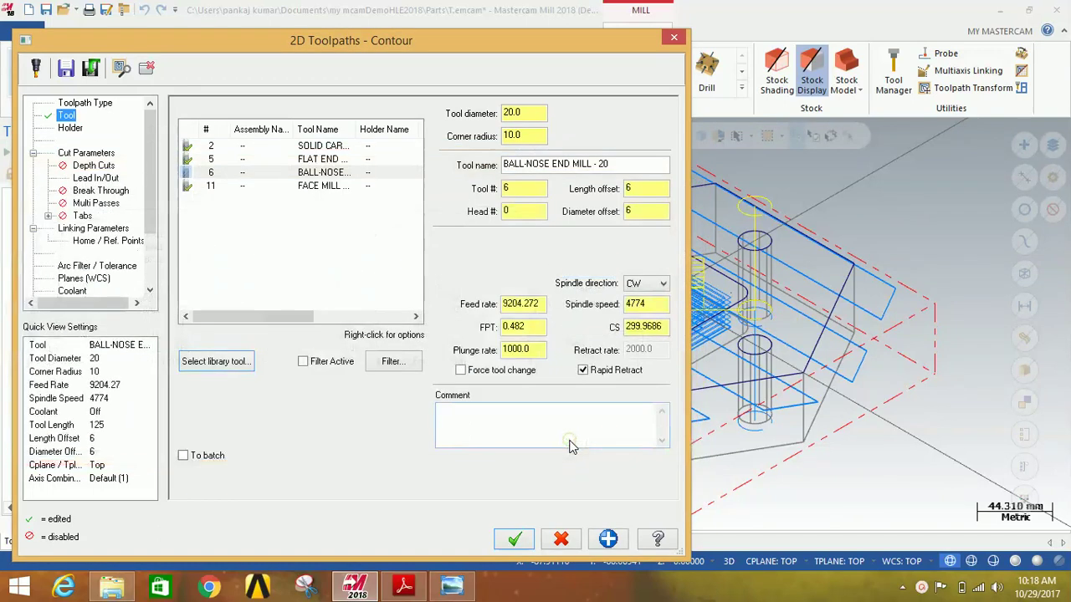
# - Enable depth cuts for the contour with a max rough step of 4, 2 finish cuts and a finish step of 0.25
pyautogui.click(75, 131)
pyautogui.click(74, 130)
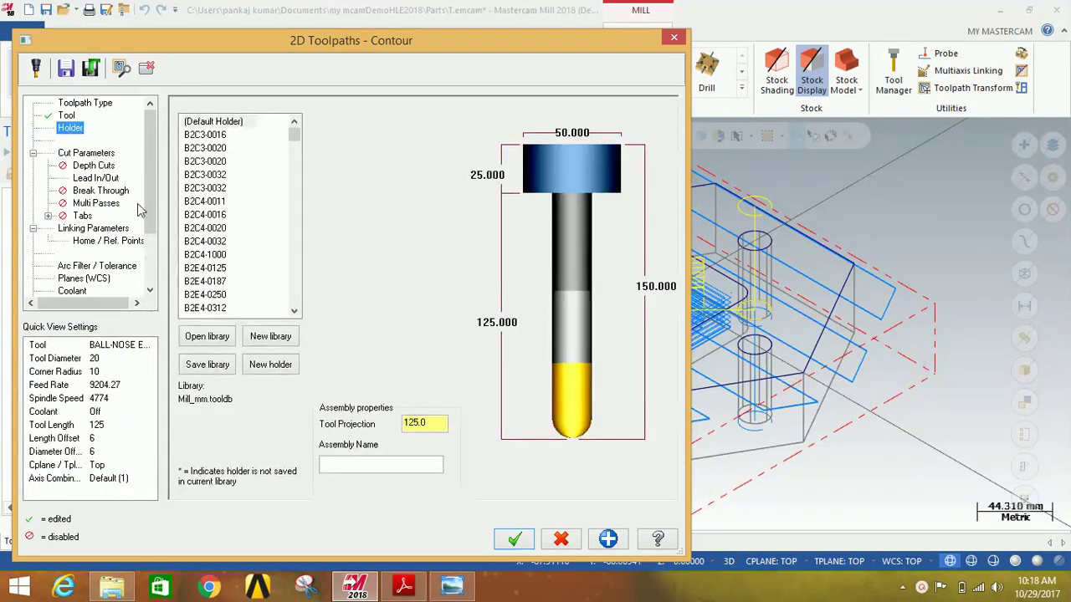
pyautogui.click(79, 154)
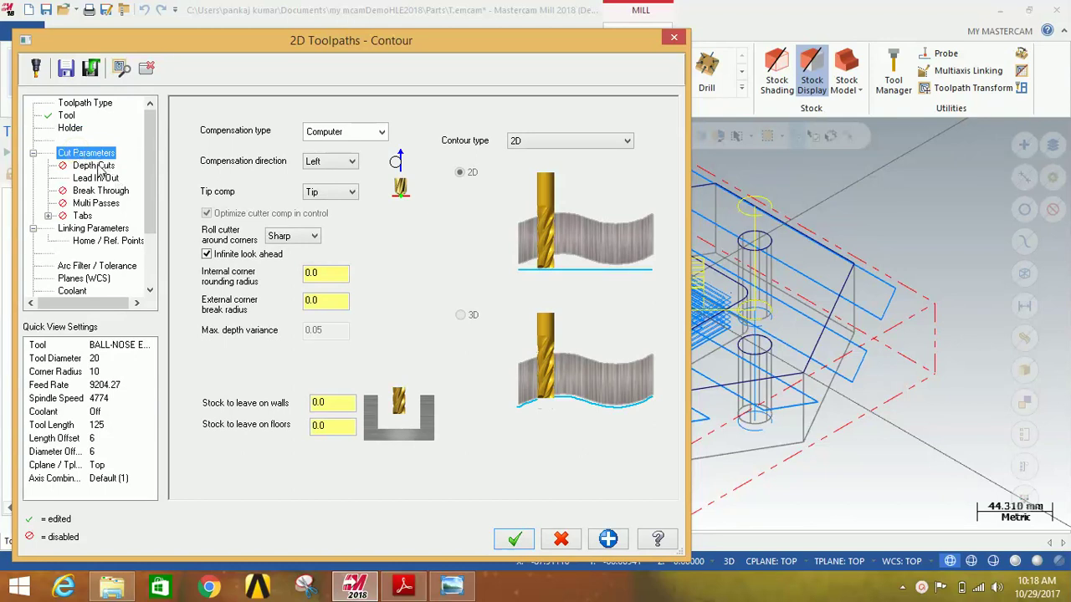
pyautogui.click(96, 166)
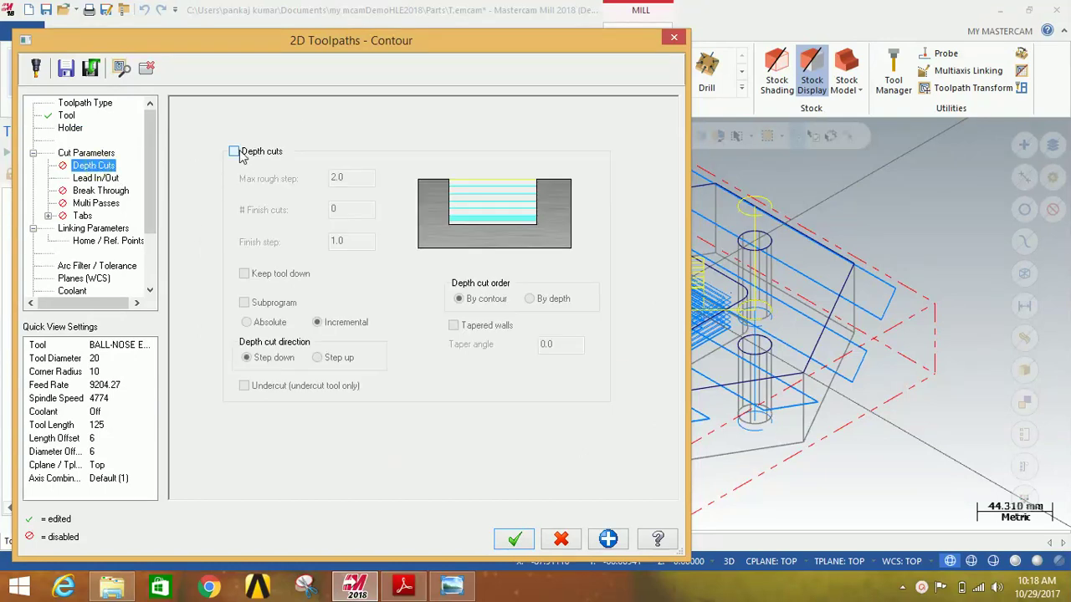
pyautogui.click(235, 151)
pyautogui.doubleClick(340, 177)
pyautogui.write('4')
pyautogui.doubleClick(346, 212)
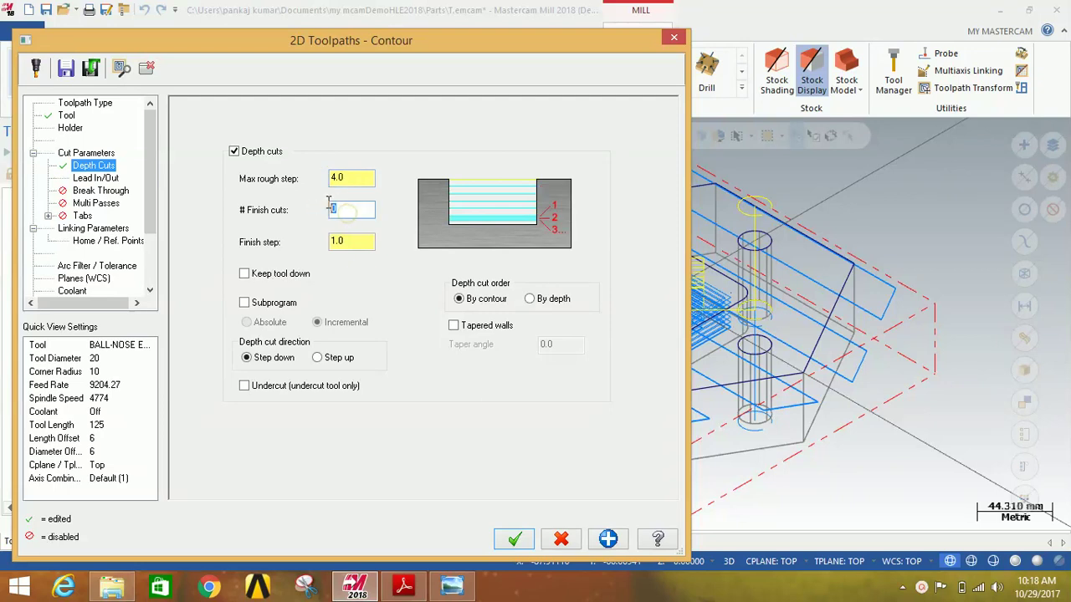
pyautogui.write('2')
pyautogui.doubleClick(347, 242)
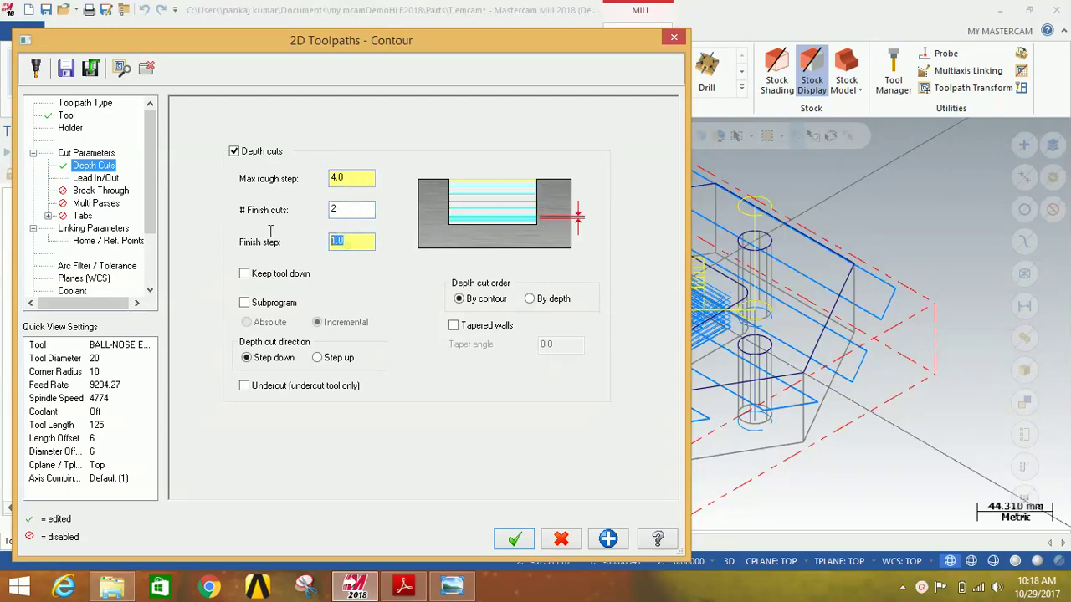
pyautogui.write('0.25')
# - Keep the contour's lead in/out settings, enable break through and enter the break-through amount
pyautogui.click(95, 178)
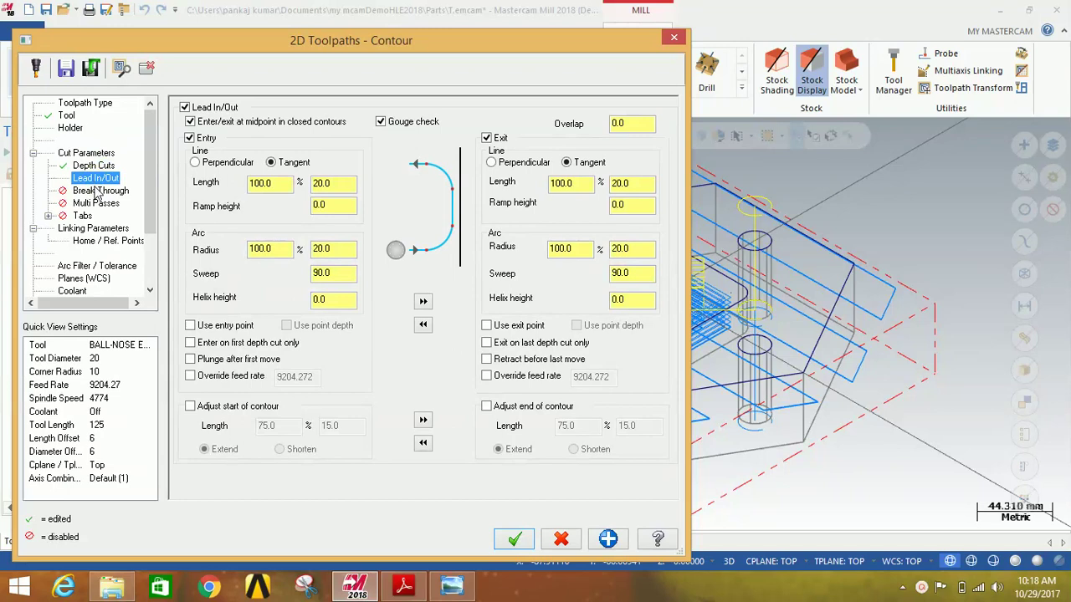
pyautogui.click(99, 191)
pyautogui.click(258, 151)
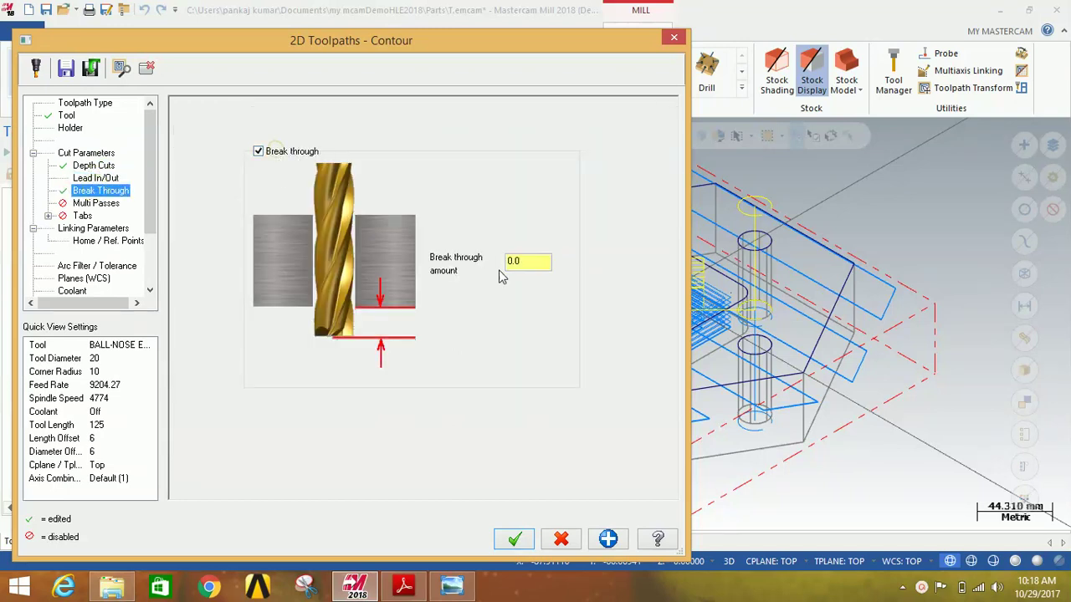
pyautogui.doubleClick(525, 261)
# - Leave multi passes and tabs off, enter the contour's cutting depth in the linking parameters and generate the contour toolpath
pyautogui.click(98, 204)
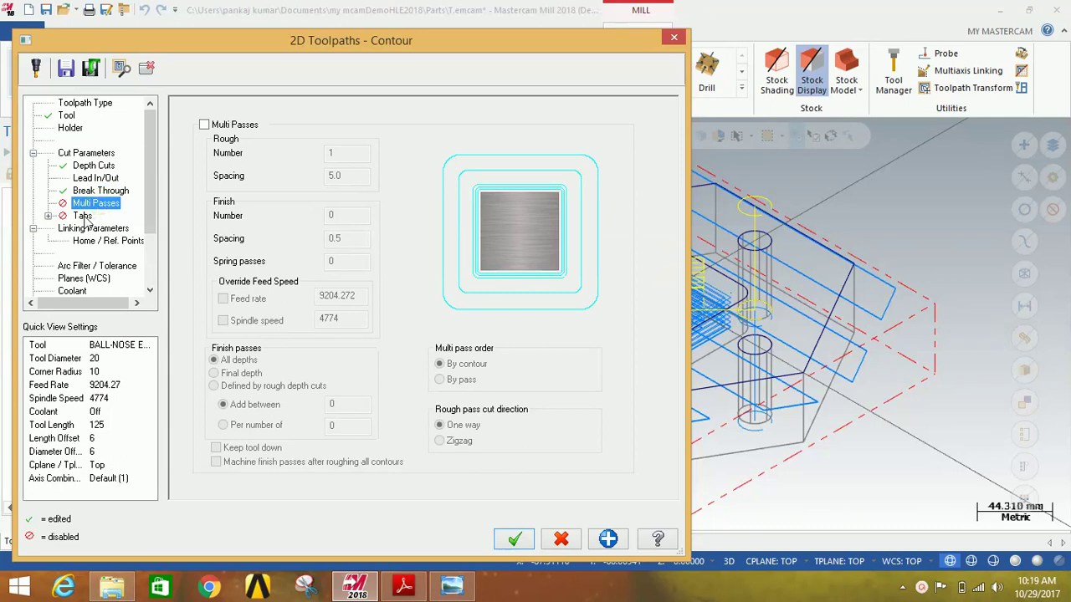
pyautogui.click(85, 218)
pyautogui.click(88, 228)
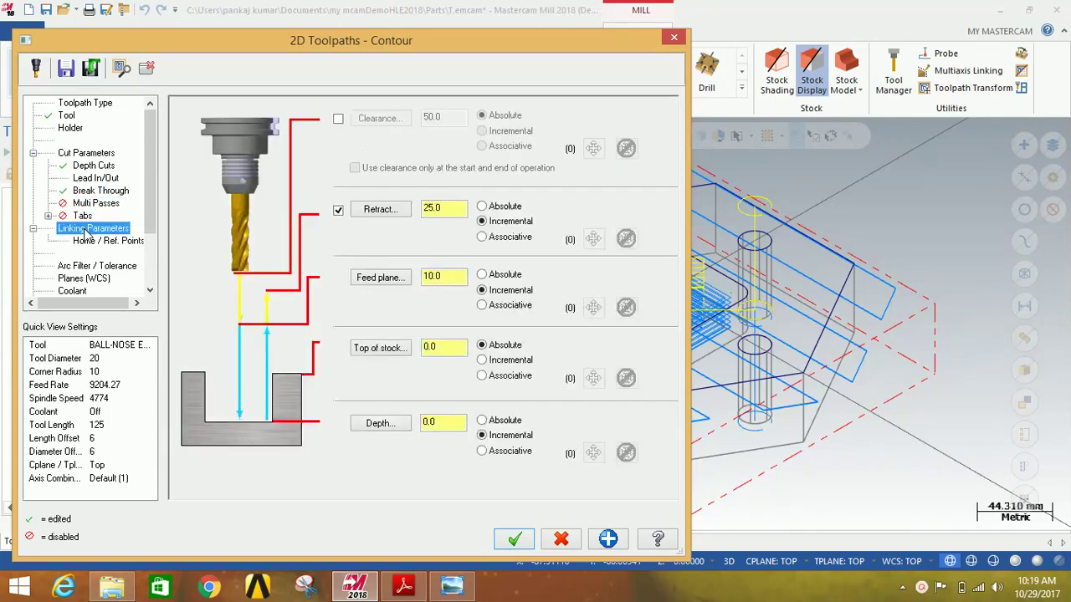
pyautogui.doubleClick(456, 423)
pyautogui.click(502, 541)
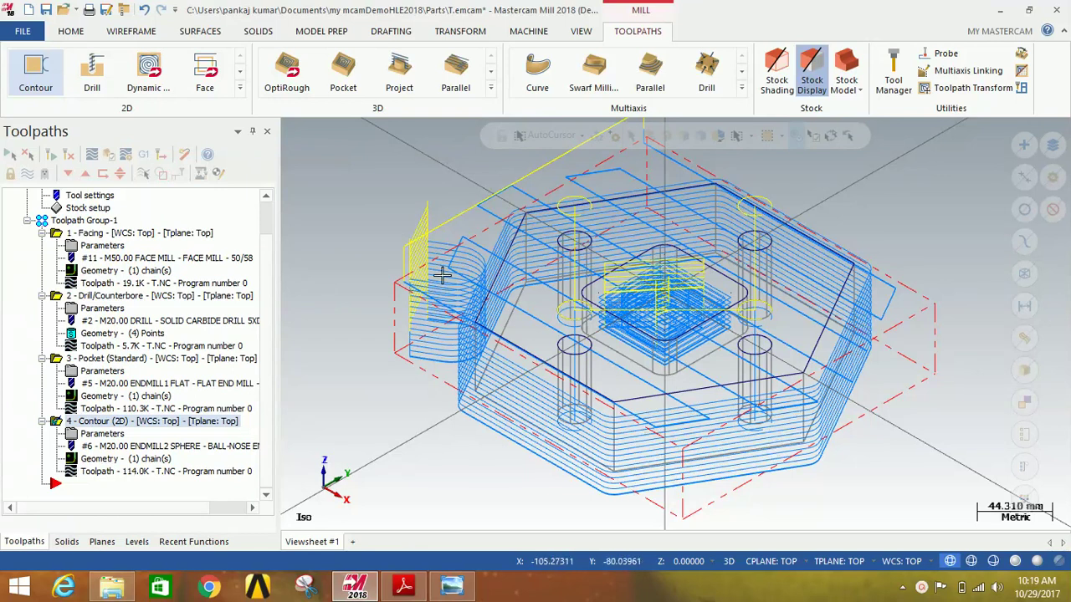
# - Regenerate all operations in Toolpath Group-1 and open them for verification in Mastercam Simulator
pyautogui.scroll(-1, 436, 274)
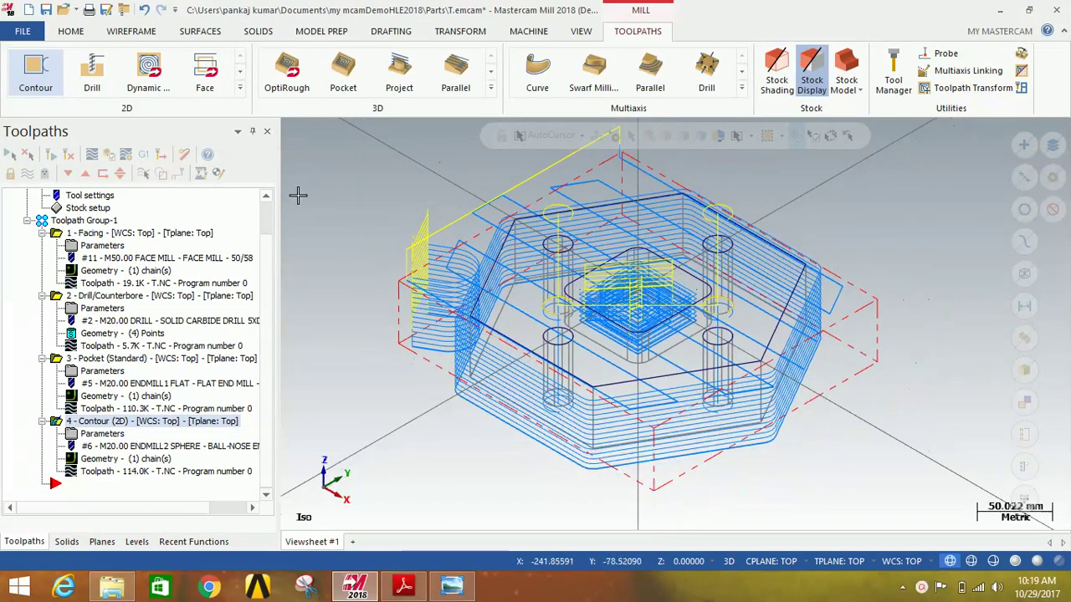
pyautogui.scroll(1, 120, 238)
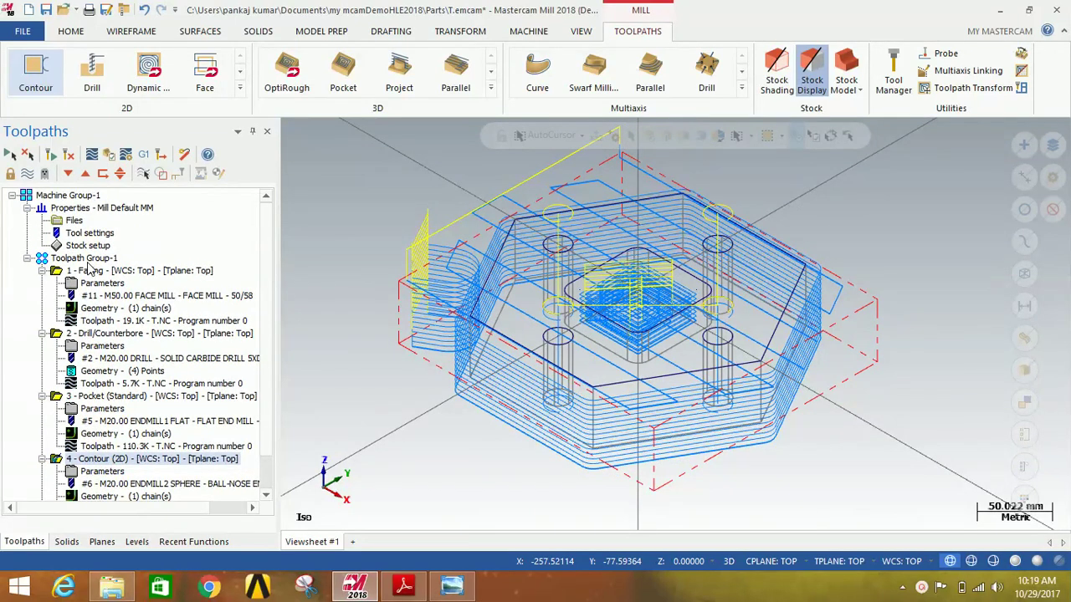
pyautogui.click(87, 260)
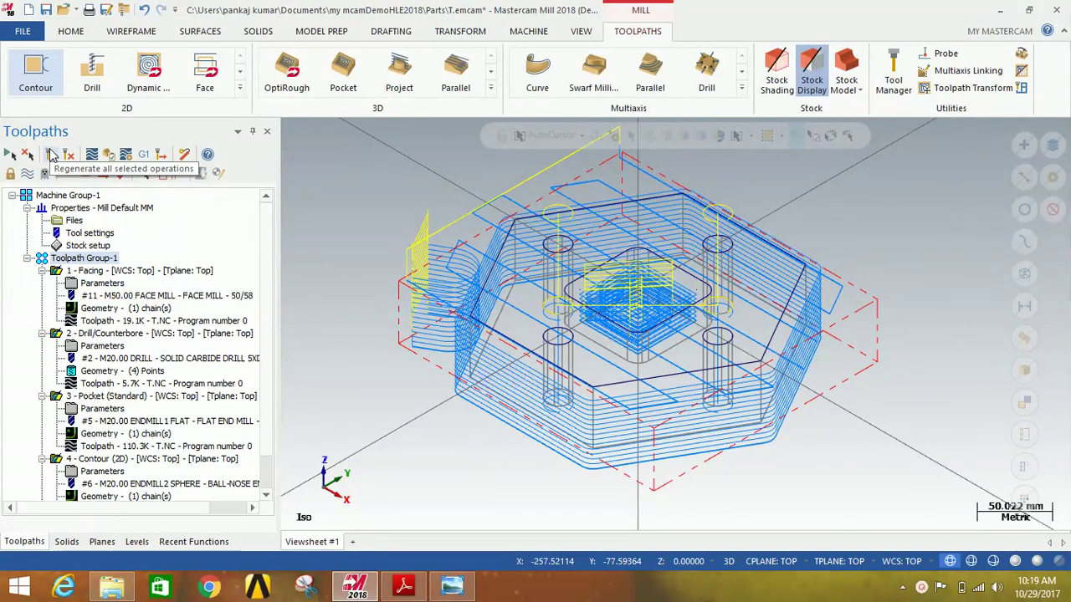
pyautogui.click(52, 154)
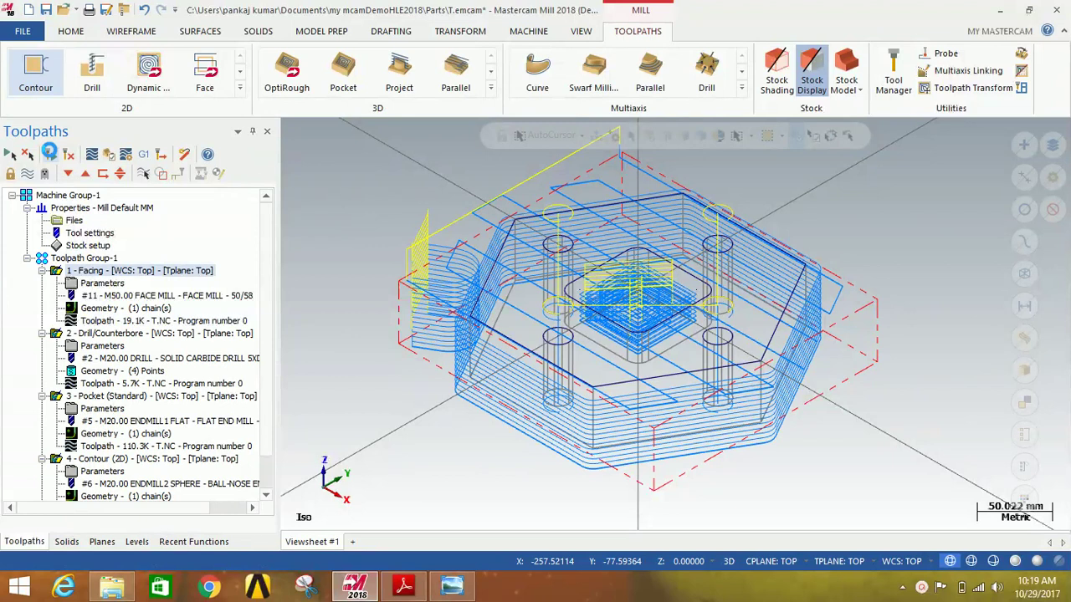
pyautogui.click(109, 157)
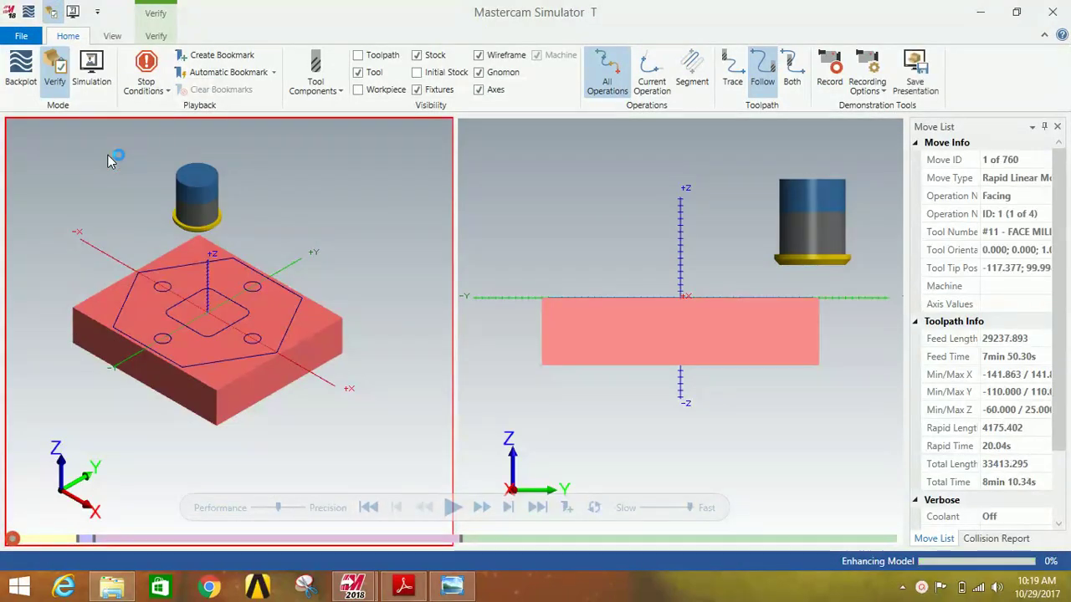
# - Try the simulator's viewport layouts: single view, two views in rows, two views in columns and four views
pyautogui.click(589, 232)
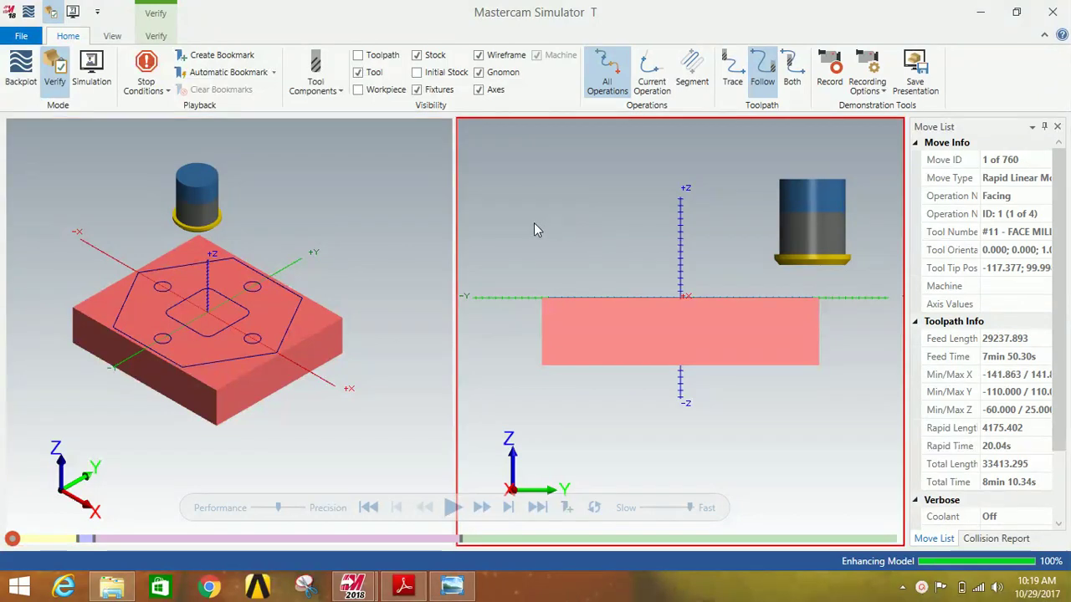
pyautogui.click(112, 36)
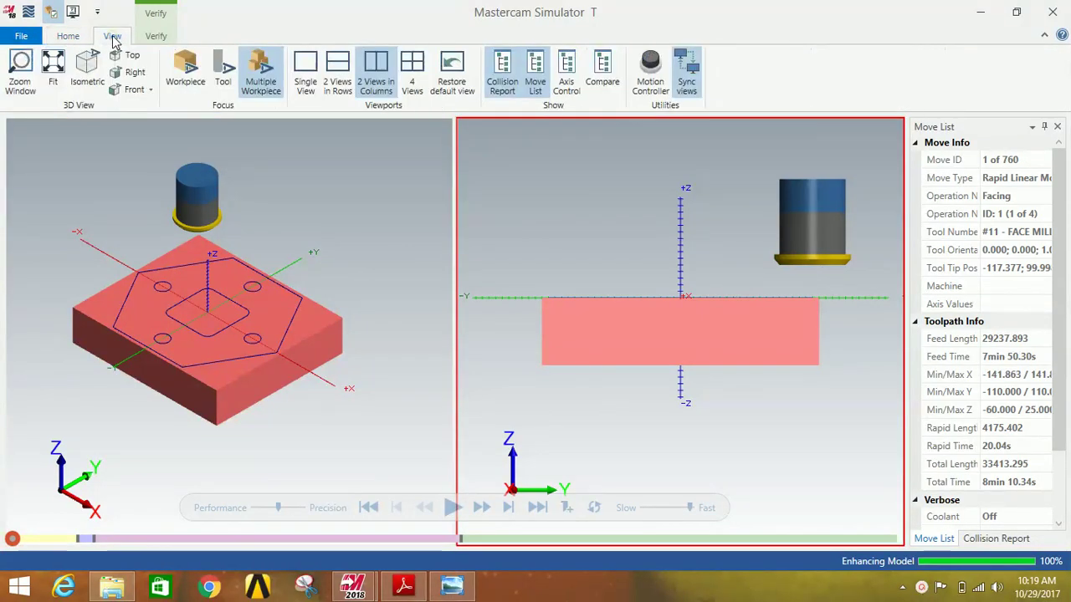
pyautogui.click(306, 76)
pyautogui.click(339, 77)
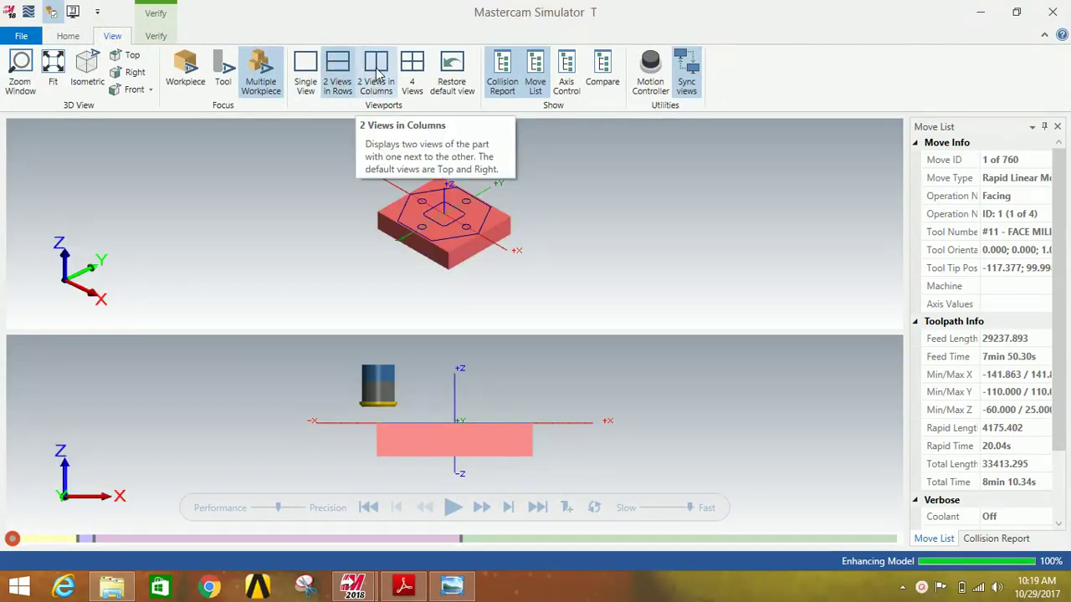
pyautogui.click(377, 75)
pyautogui.click(411, 74)
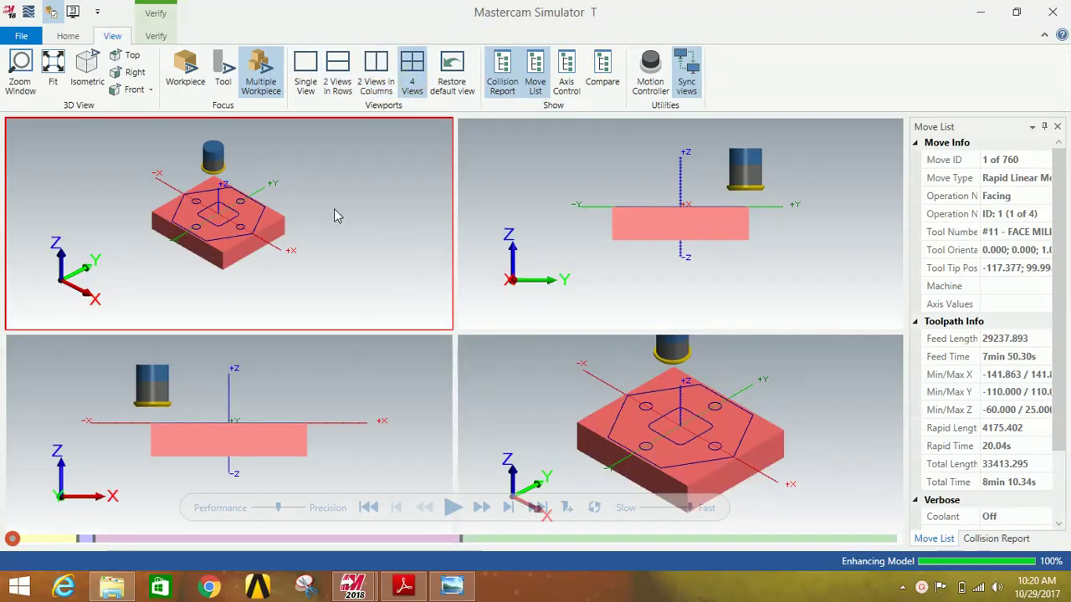
# - Switch the simulator to a single viewport and show the stock in isometric view
pyautogui.click(305, 77)
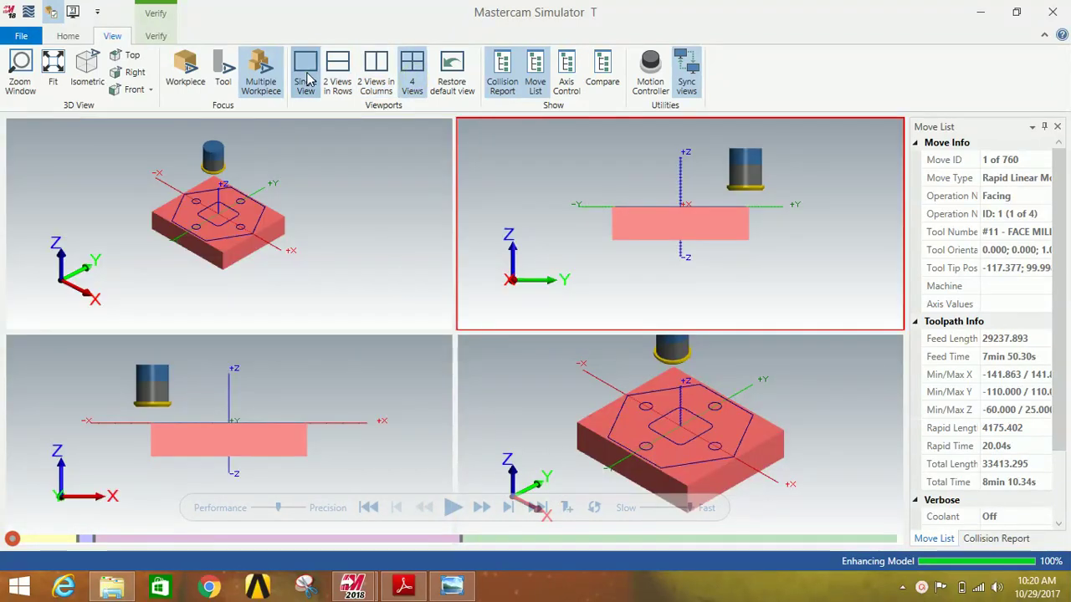
pyautogui.rightClick(549, 188)
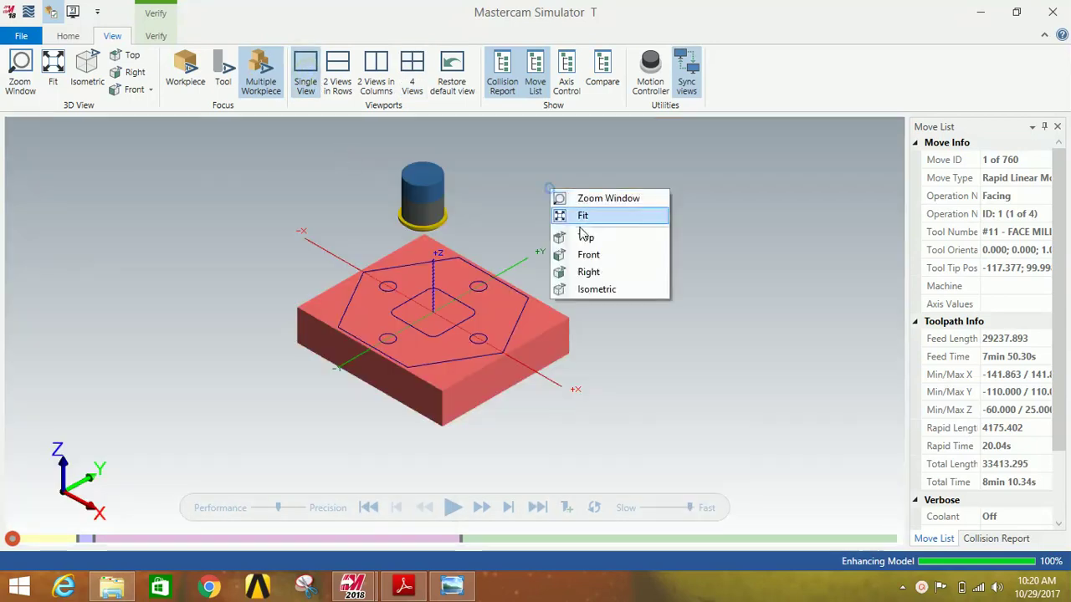
pyautogui.click(596, 289)
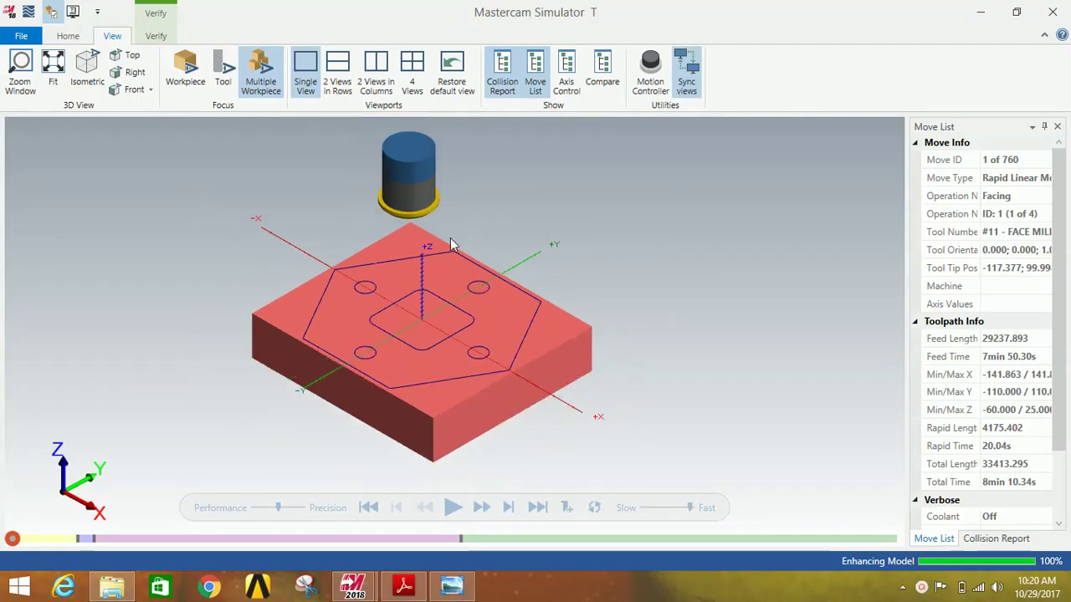
# - Turn off Color Loop, run the machining verification and pause it during the pocket operation
pyautogui.click(157, 36)
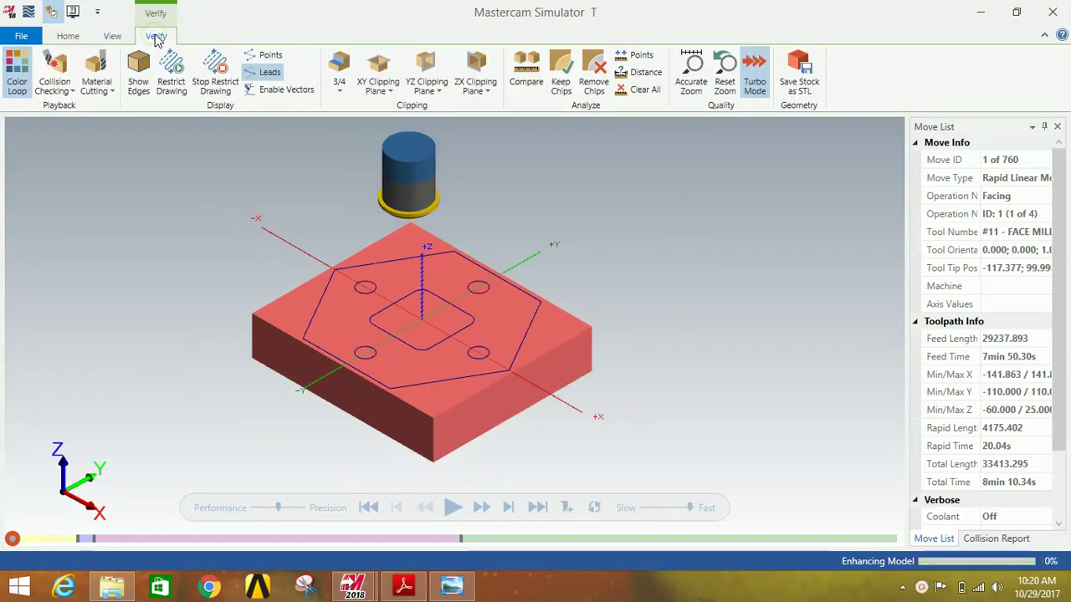
pyautogui.click(23, 74)
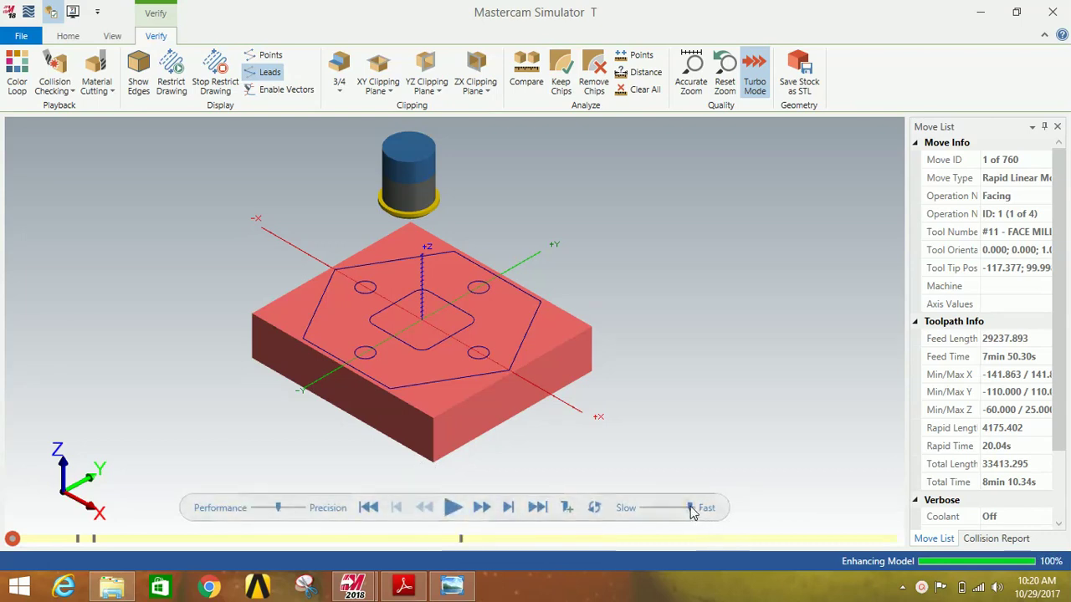
pyautogui.click(451, 508)
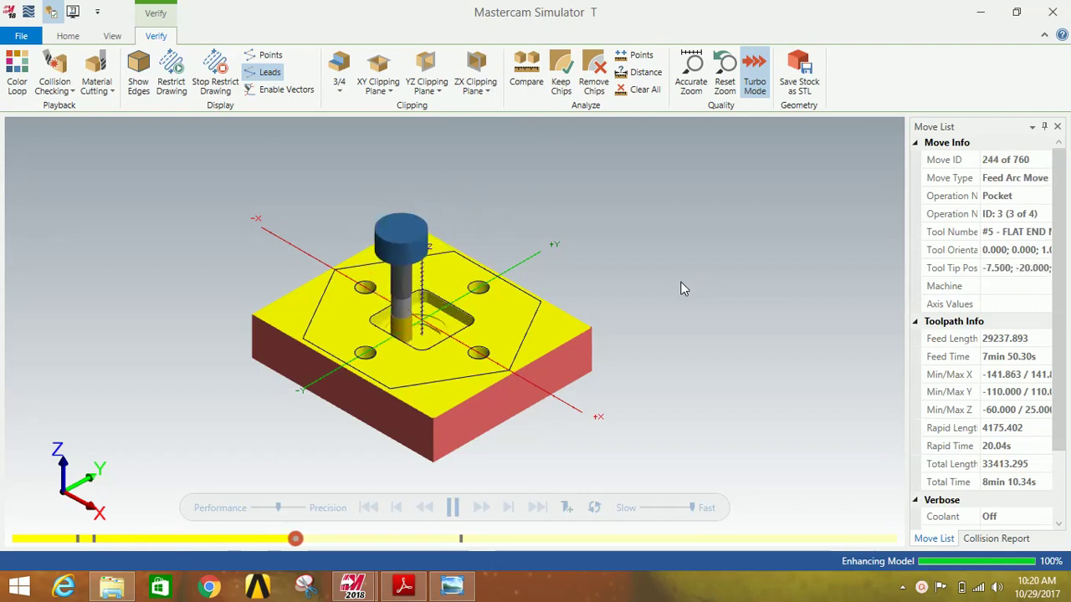
pyautogui.click(451, 507)
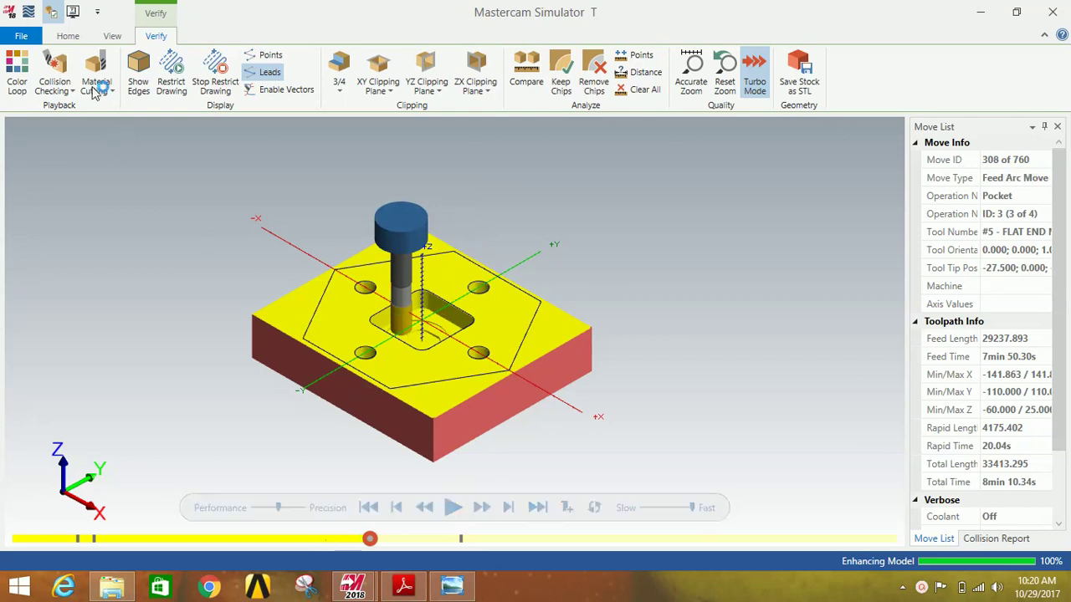
# - Turn Color Loop back on and resume the verification from the paused pocket operation
pyautogui.click(12, 71)
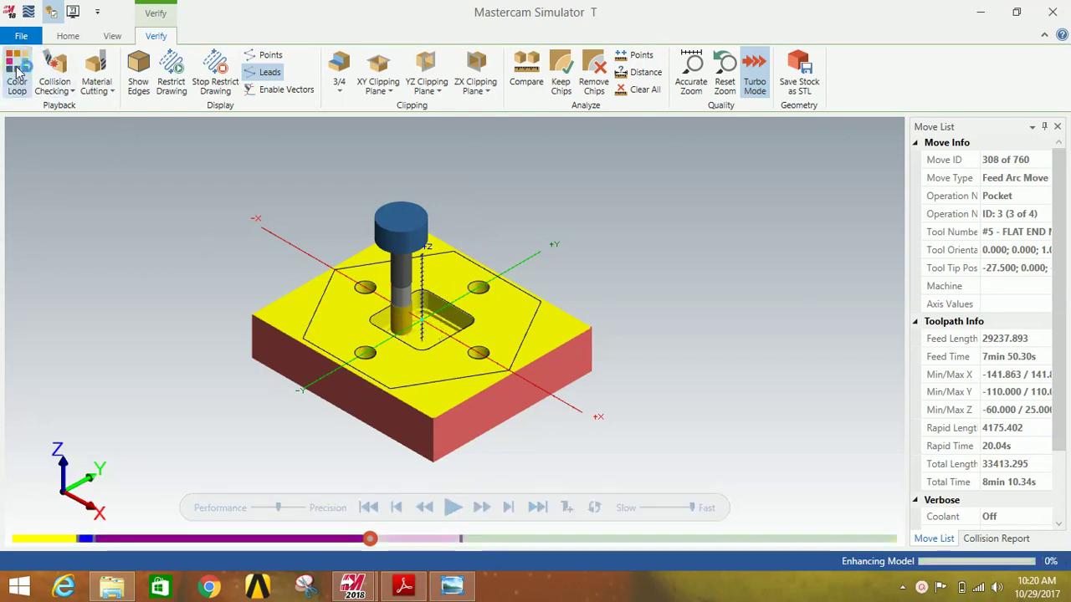
pyautogui.click(453, 509)
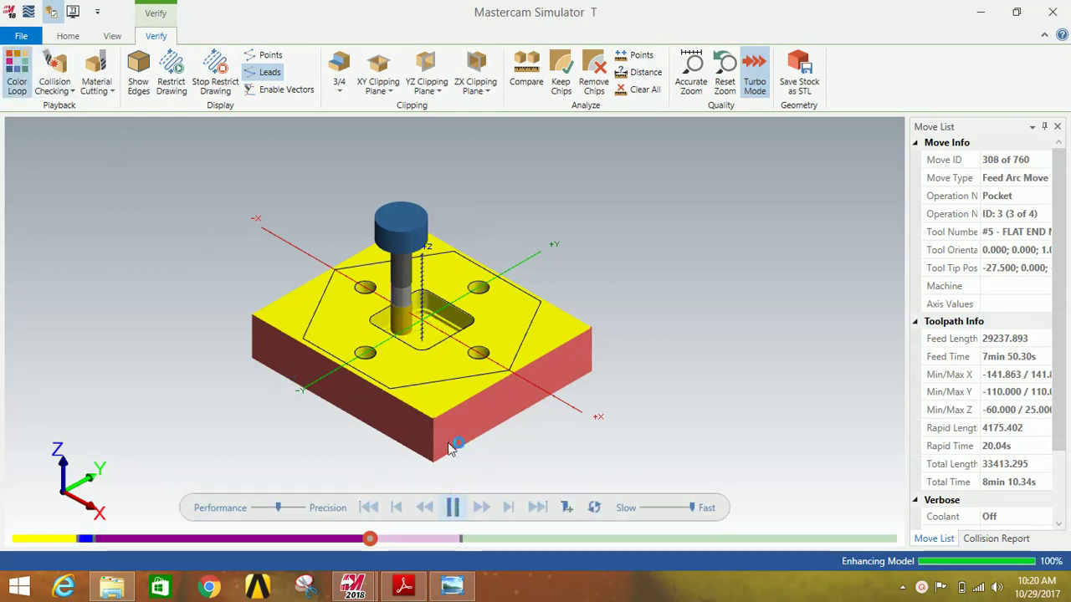